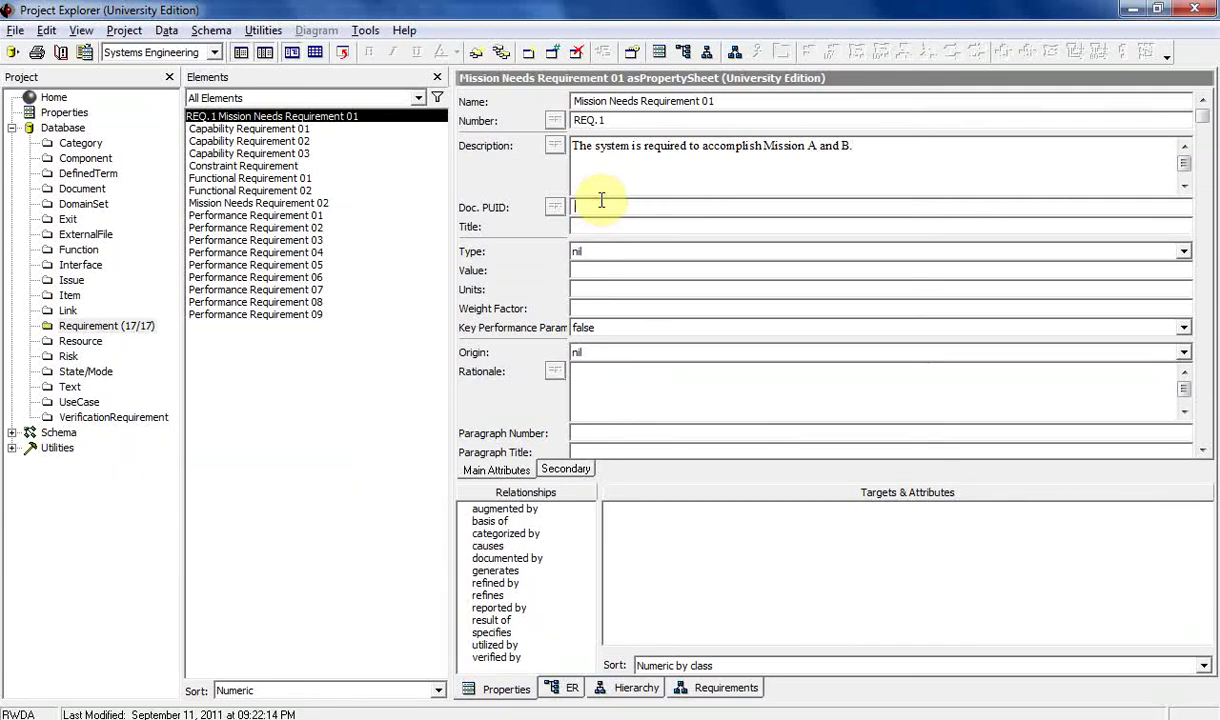
- In REQ.1's property sheet, visit the Title and Doc. PUID fields and drop down the Type list
{"action": "mouse_move", "coordinate": [505, 215]}
{"action": "left_click", "coordinate": [587, 227]}
{"action": "left_click", "coordinate": [586, 207]}
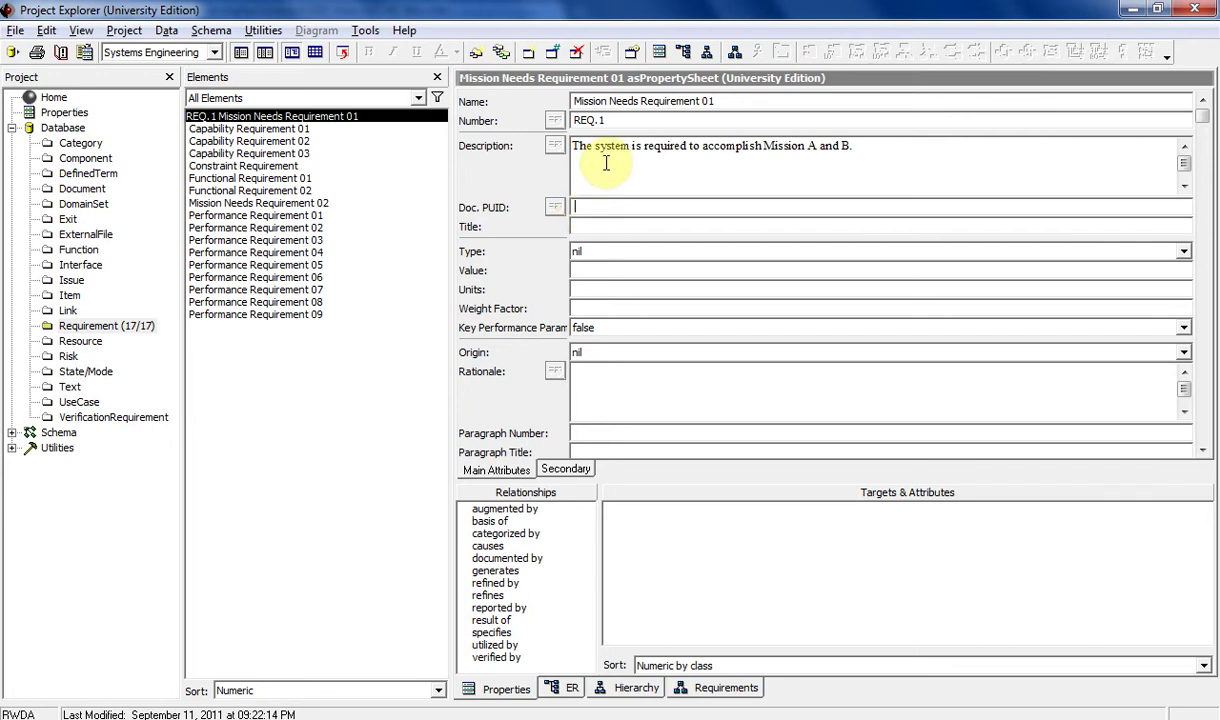
{"action": "left_click", "coordinate": [601, 253]}
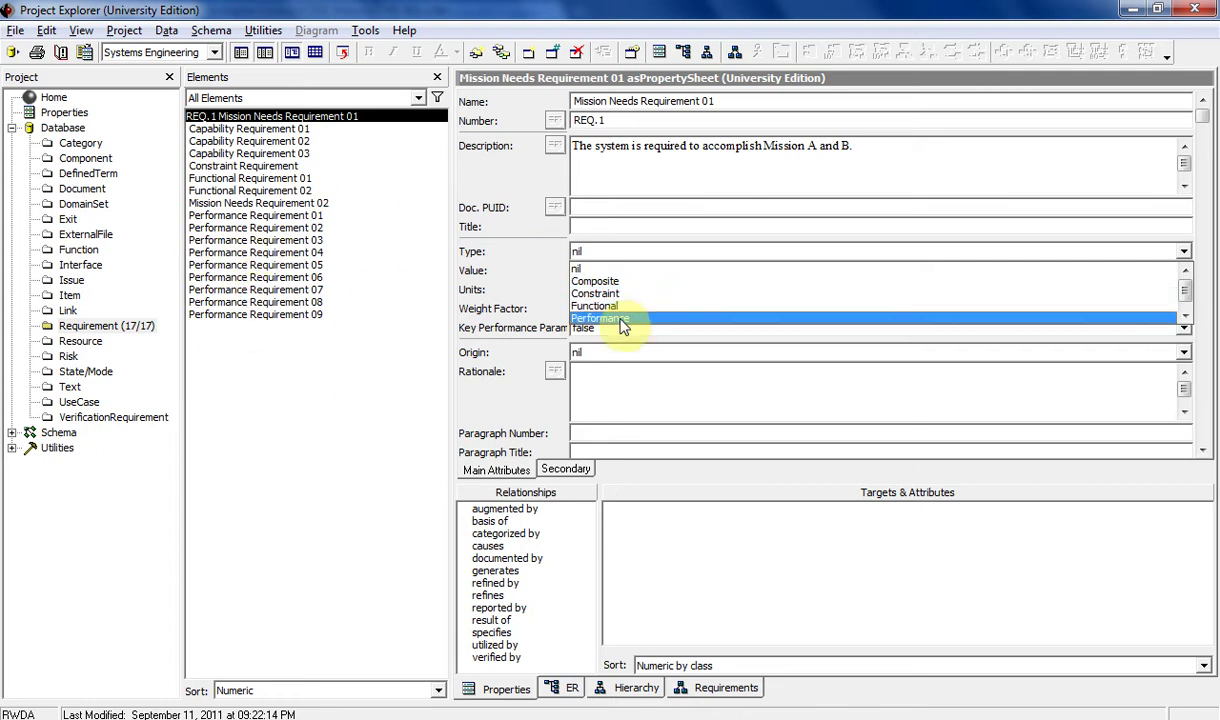
- Set the Type to Composite and enter 0-60 as Value and MPH as Units
{"action": "left_click", "coordinate": [625, 281]}
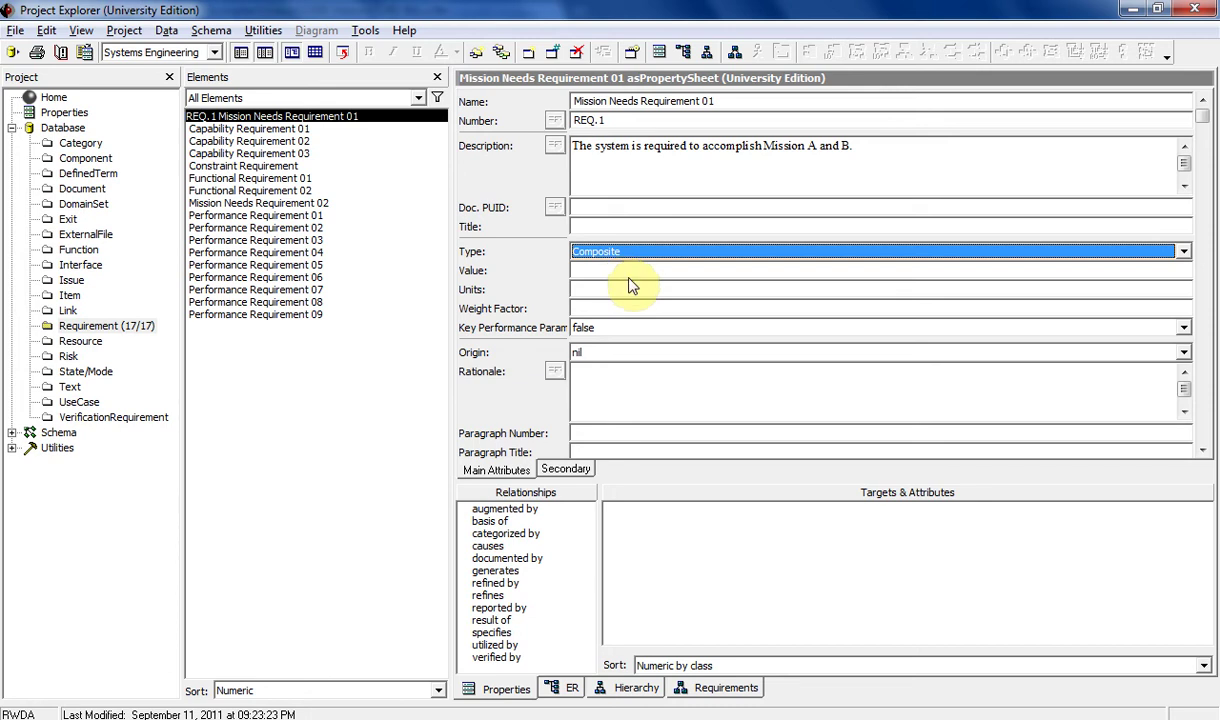
{"action": "left_click", "coordinate": [606, 270]}
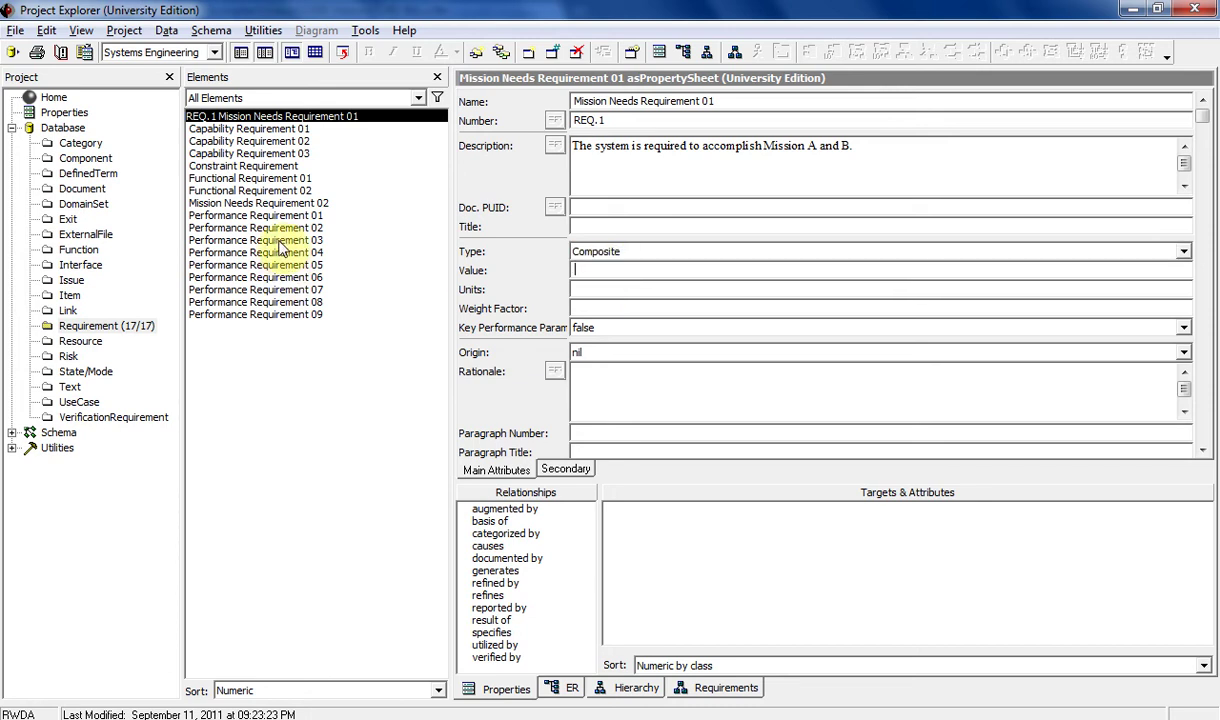
{"action": "left_click", "coordinate": [589, 272]}
{"action": "type", "text": "0-60"}
{"action": "key", "text": "Tab"}
{"action": "type", "text": "MPH"}
- Clear the 0-60 Value and MPH Units entries so both are blank again
{"action": "left_click", "coordinate": [612, 270]}
{"action": "left_click", "coordinate": [616, 289]}
{"action": "left_click", "coordinate": [616, 289]}
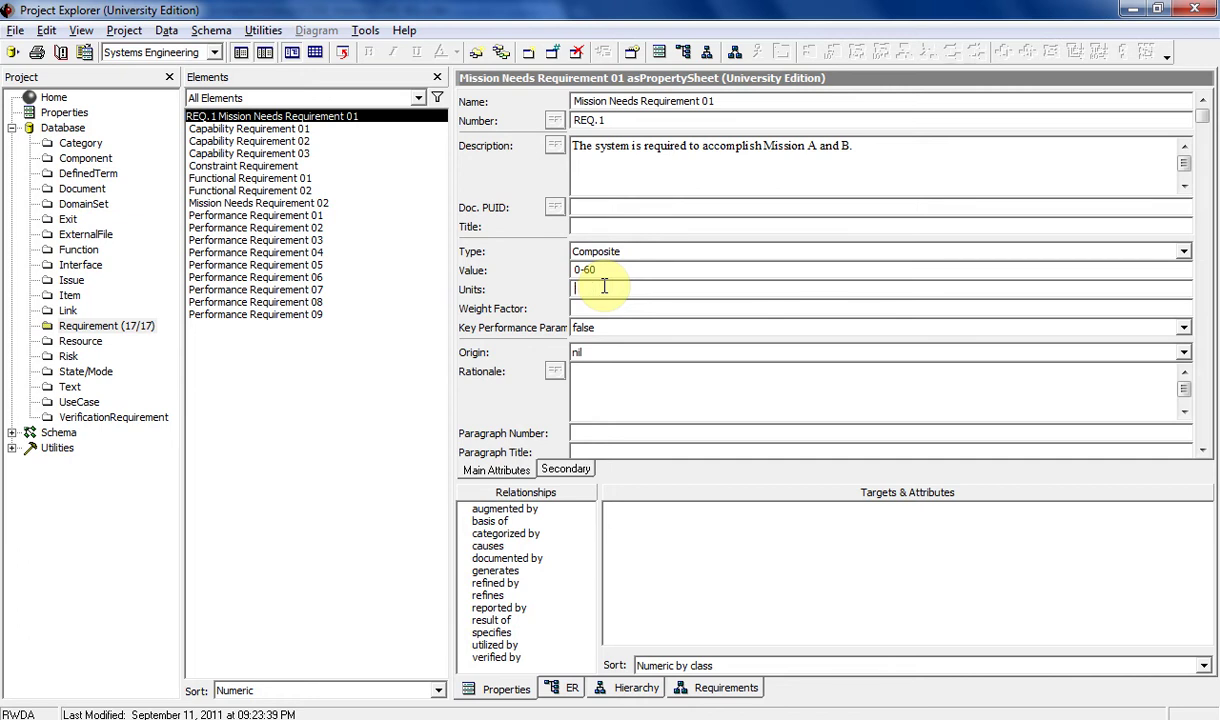
{"action": "key", "text": "ctrl+a"}
{"action": "key", "text": "BackSpace"}
{"action": "left_click", "coordinate": [582, 310]}
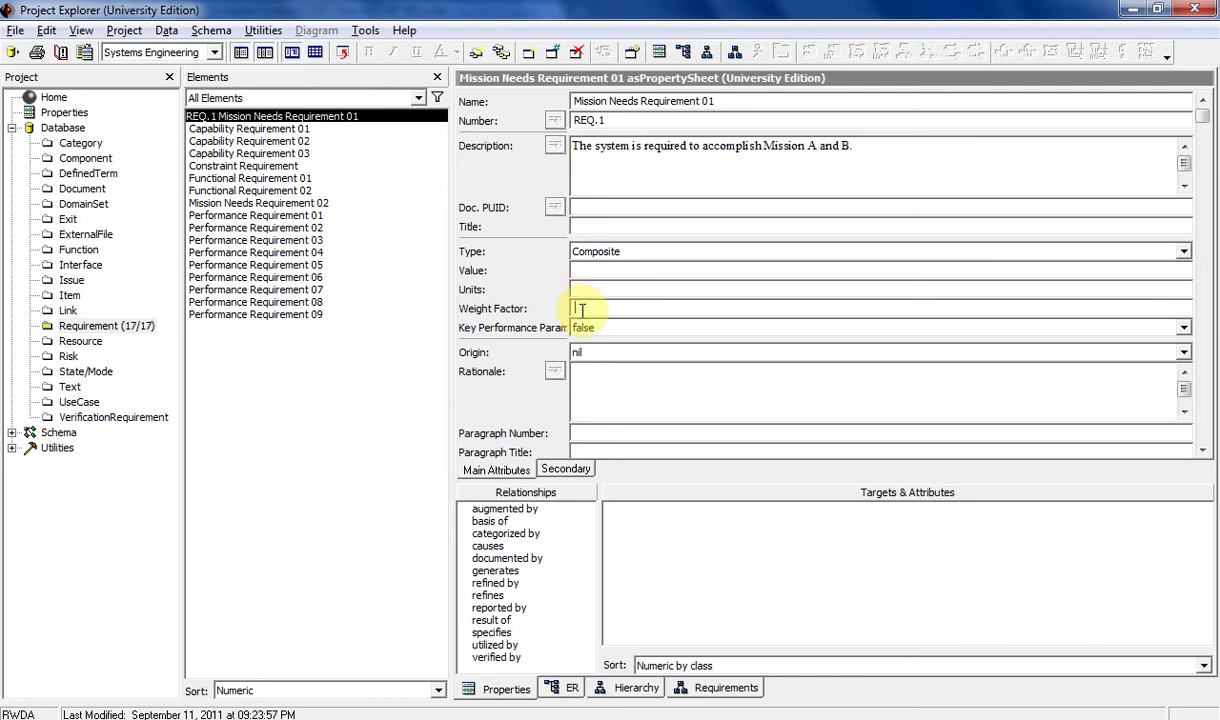
- Set Key Performance Param to true and Origin to Originating for REQ.1
{"action": "left_click", "coordinate": [595, 328]}
{"action": "left_click", "coordinate": [596, 344]}
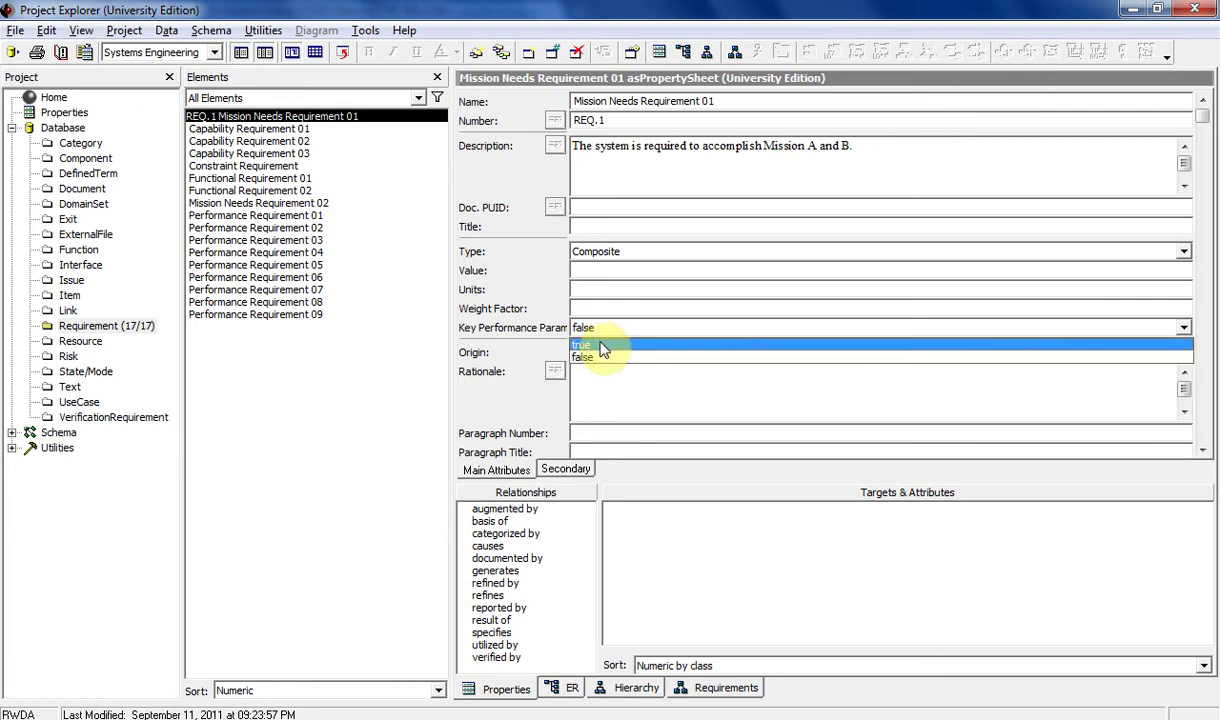
{"action": "left_click", "coordinate": [874, 157]}
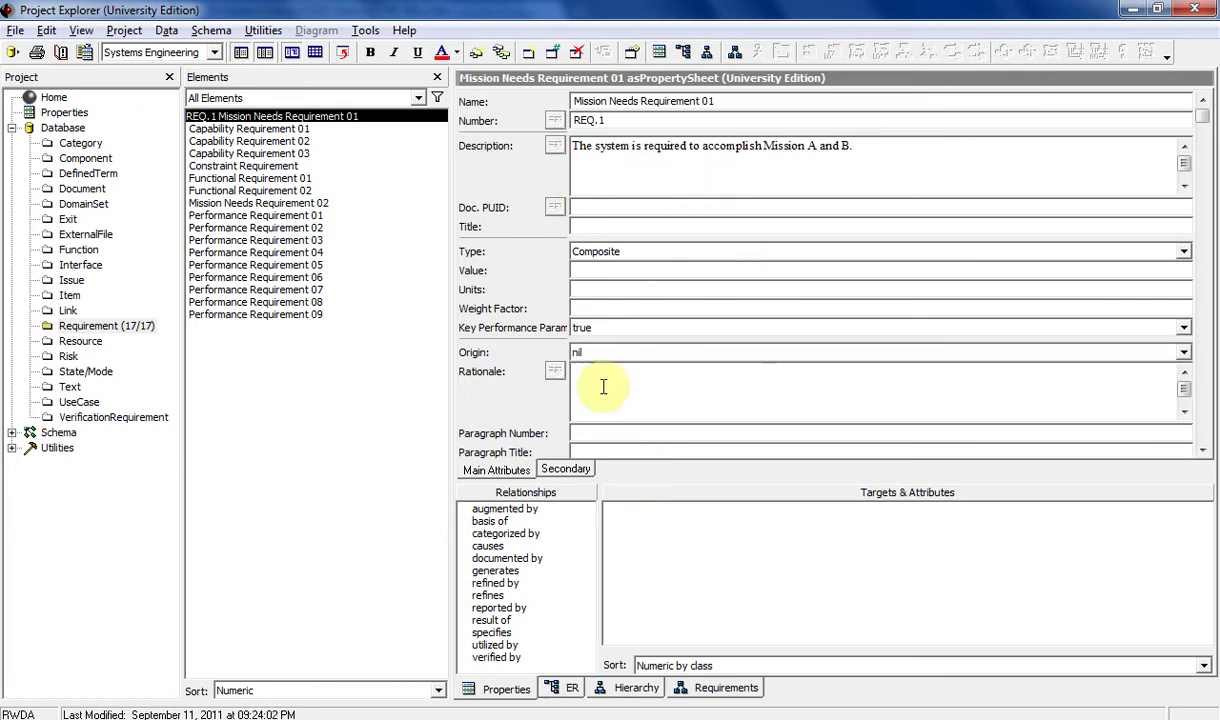
{"action": "left_click", "coordinate": [590, 356]}
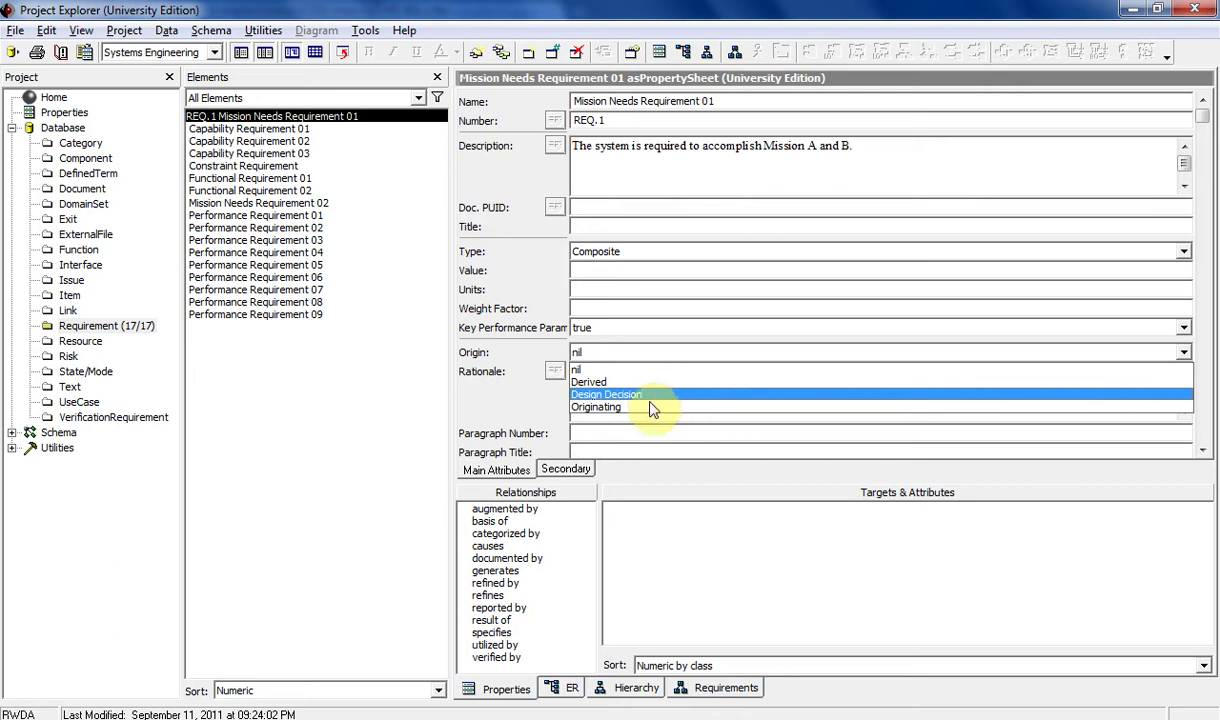
{"action": "left_click", "coordinate": [615, 406]}
{"action": "left_click", "coordinate": [612, 378]}
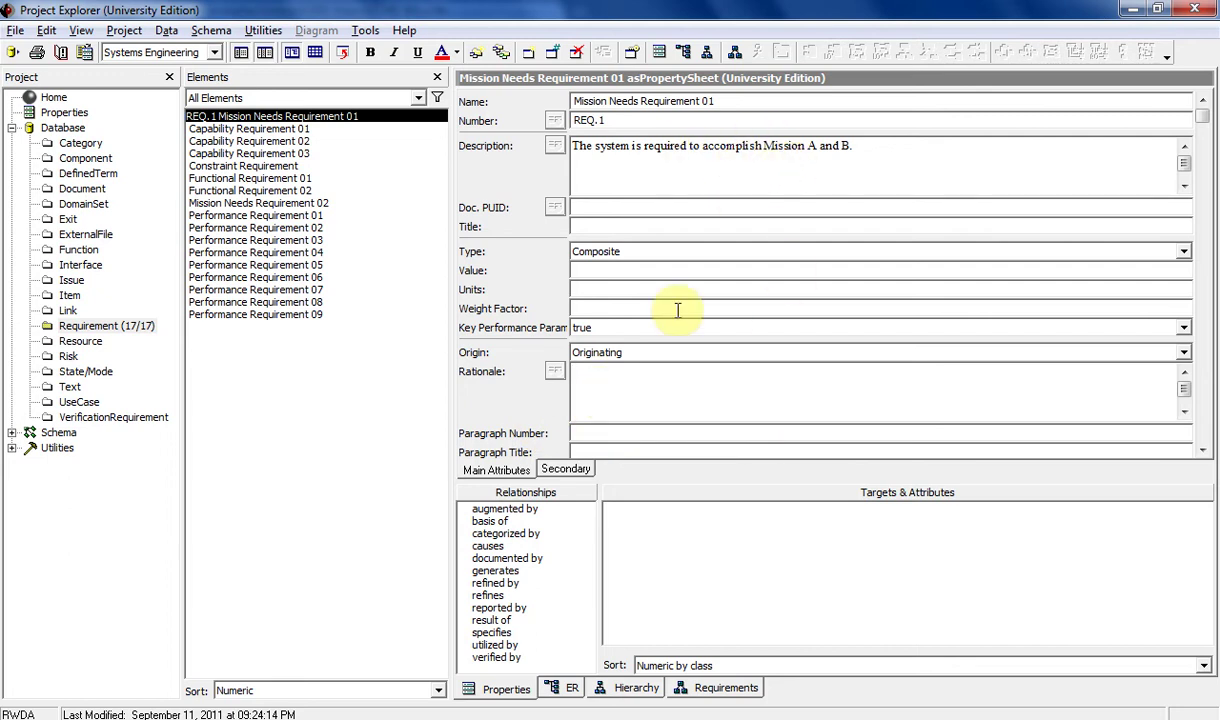
{"action": "left_click", "coordinate": [585, 434]}
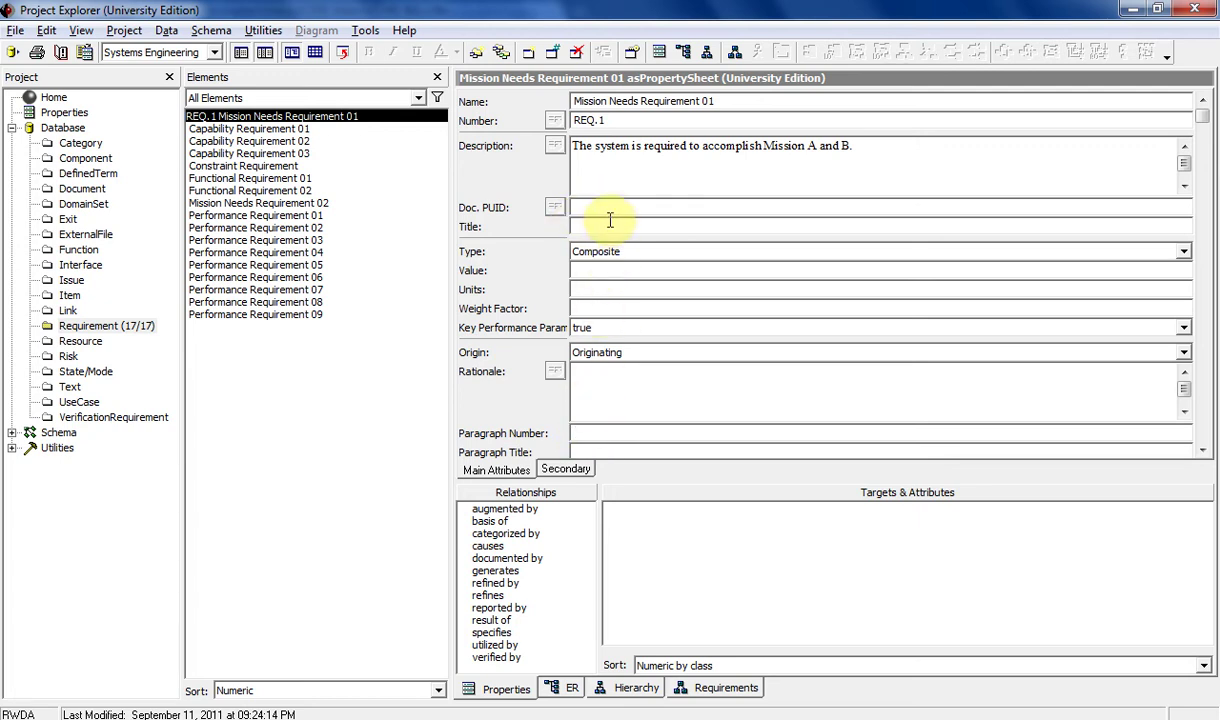
- Make Capability Requirements 01, 02 and 03 Composite requirements
{"action": "left_click", "coordinate": [503, 559]}
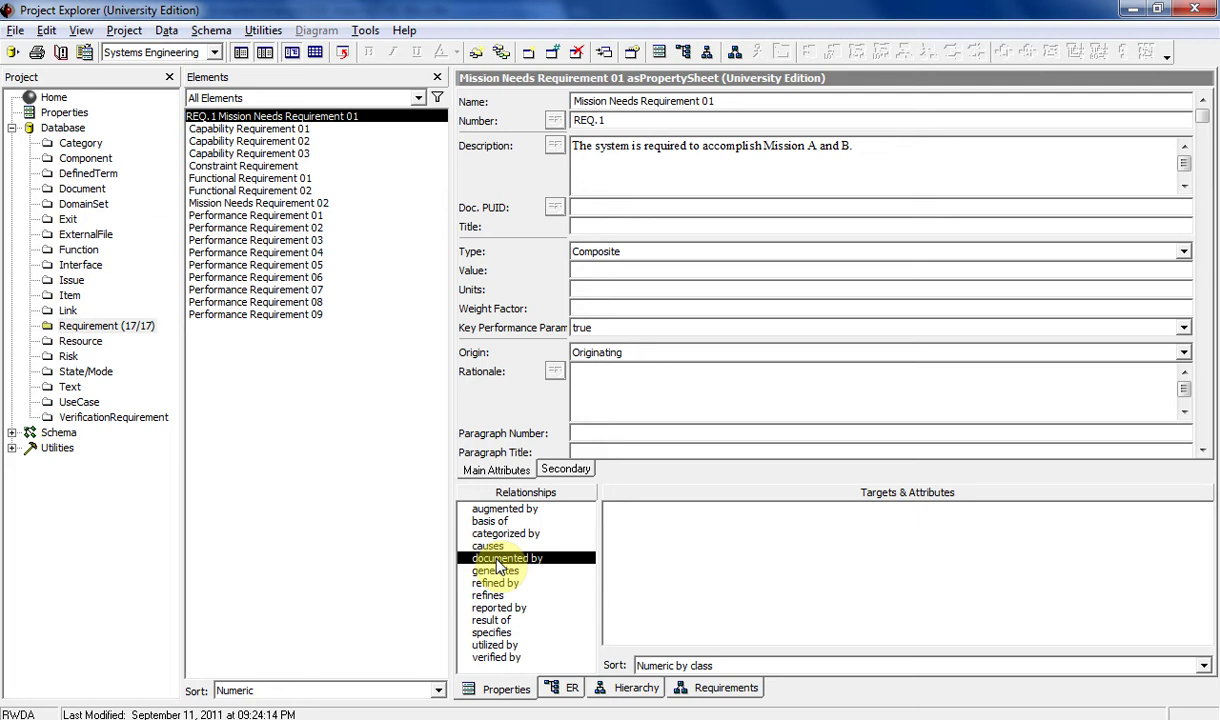
{"action": "left_click", "coordinate": [602, 428]}
{"action": "left_click", "coordinate": [602, 412]}
{"action": "left_click", "coordinate": [272, 128]}
{"action": "left_click", "coordinate": [585, 251]}
{"action": "left_click", "coordinate": [617, 291]}
{"action": "left_click", "coordinate": [585, 352]}
{"action": "left_click", "coordinate": [249, 141]}
{"action": "left_click", "coordinate": [585, 251]}
{"action": "left_click", "coordinate": [600, 281]}
{"action": "left_click", "coordinate": [249, 153]}
{"action": "left_click", "coordinate": [585, 251]}
{"action": "left_click", "coordinate": [608, 282]}
- Give the Constraint Requirement its type, a Derived origin, and a deployability rationale
{"action": "left_click", "coordinate": [295, 165]}
{"action": "left_click", "coordinate": [585, 251]}
{"action": "left_click", "coordinate": [605, 292]}
{"action": "left_click", "coordinate": [585, 352]}
{"action": "left_click", "coordinate": [600, 378]}
{"action": "left_click", "coordinate": [629, 384]}
{"action": "type", "text": "In order for the system to be deployable and useful to the user, it needs to be able to ship in a single Conex Trailer"}
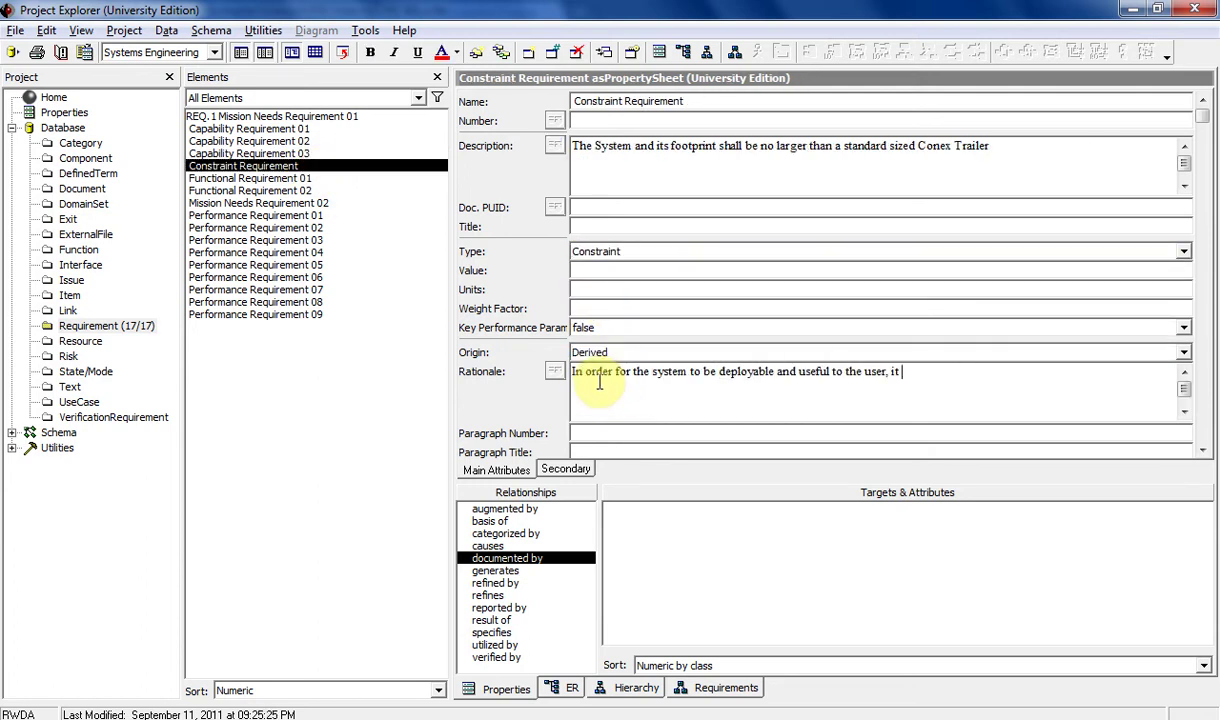
- Make Functional Requirements 01 and 02 Functional type with Derived origin
{"action": "left_click", "coordinate": [249, 178]}
{"action": "left_click", "coordinate": [585, 251]}
{"action": "left_click", "coordinate": [605, 303]}
{"action": "left_click", "coordinate": [585, 352]}
{"action": "left_click", "coordinate": [600, 378]}
{"action": "left_click", "coordinate": [249, 190]}
{"action": "left_click", "coordinate": [270, 116]}
- Describe Mission Needs Requirement 02 as 'The system is required to accomplish Mission D and E.' and set its type and origin
{"action": "left_click", "coordinate": [683, 170]}
{"action": "left_click", "coordinate": [258, 203]}
{"action": "left_click", "coordinate": [577, 174]}
{"action": "type", "text": "The system is required to accomplish Mission D and E."}
{"action": "left_click", "coordinate": [585, 251]}
{"action": "left_click", "coordinate": [600, 283]}
{"action": "left_click", "coordinate": [585, 352]}
{"action": "left_click", "coordinate": [600, 378]}
- Make Performance Requirement 01 a Performance type with value 5 and Derived origin
{"action": "left_click", "coordinate": [255, 215]}
{"action": "left_click", "coordinate": [585, 251]}
{"action": "left_click", "coordinate": [600, 318]}
{"action": "left_click", "coordinate": [613, 270]}
{"action": "type", "text": "5"}
{"action": "left_click", "coordinate": [585, 352]}
{"action": "left_click", "coordinate": [600, 378]}
- Make Performance Requirement 02 a Performance type with value 5 and Derived origin
{"action": "left_click", "coordinate": [255, 228]}
{"action": "left_click", "coordinate": [585, 251]}
{"action": "left_click", "coordinate": [600, 318]}
{"action": "left_click", "coordinate": [613, 270]}
{"action": "type", "text": "5"}
{"action": "left_click", "coordinate": [585, 352]}
{"action": "left_click", "coordinate": [600, 378]}
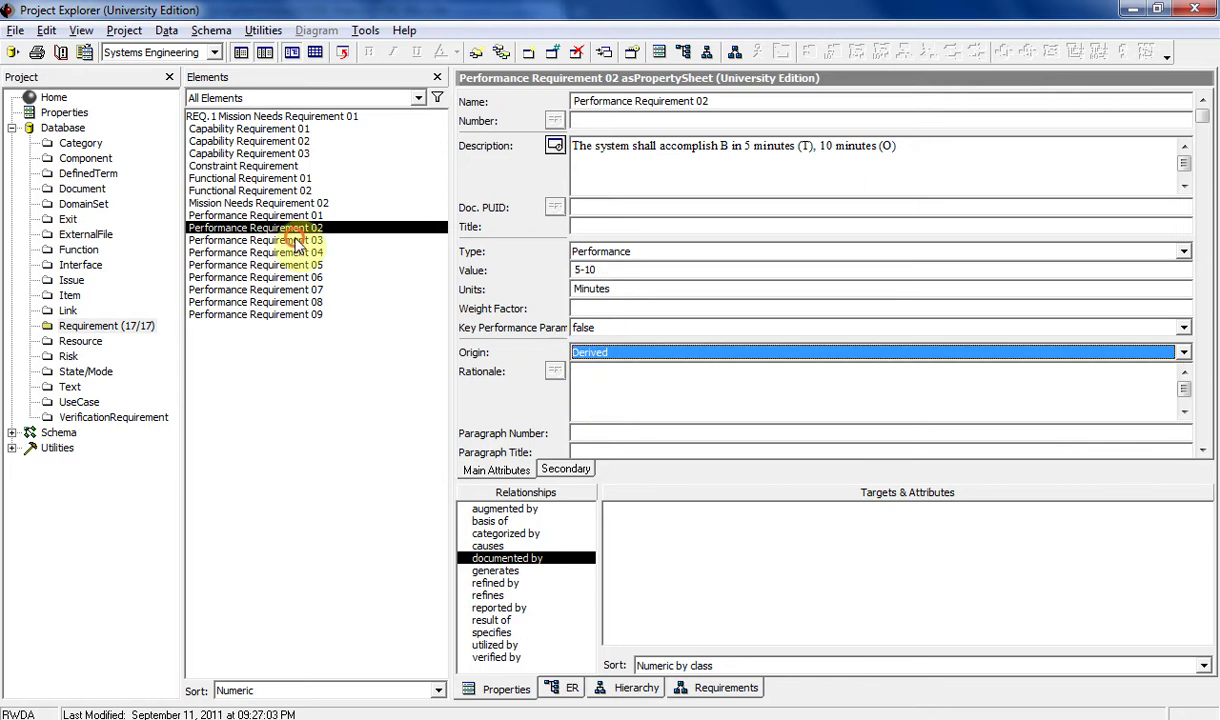
- Make Performance Requirement 03 a Performance type and review Performance Requirements 04, 06 and 09
{"action": "left_click", "coordinate": [255, 240]}
{"action": "left_click", "coordinate": [585, 251]}
{"action": "left_click", "coordinate": [330, 253]}
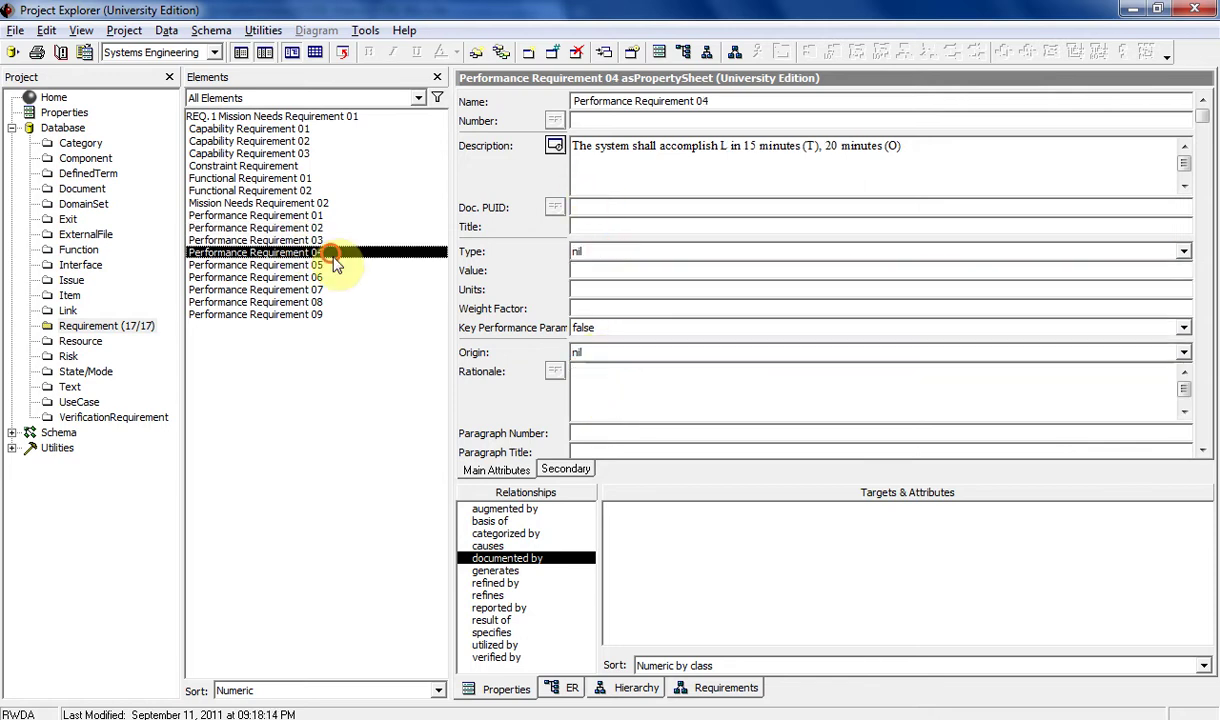
{"action": "left_click", "coordinate": [316, 241]}
{"action": "left_click", "coordinate": [318, 253]}
{"action": "left_click", "coordinate": [305, 277]}
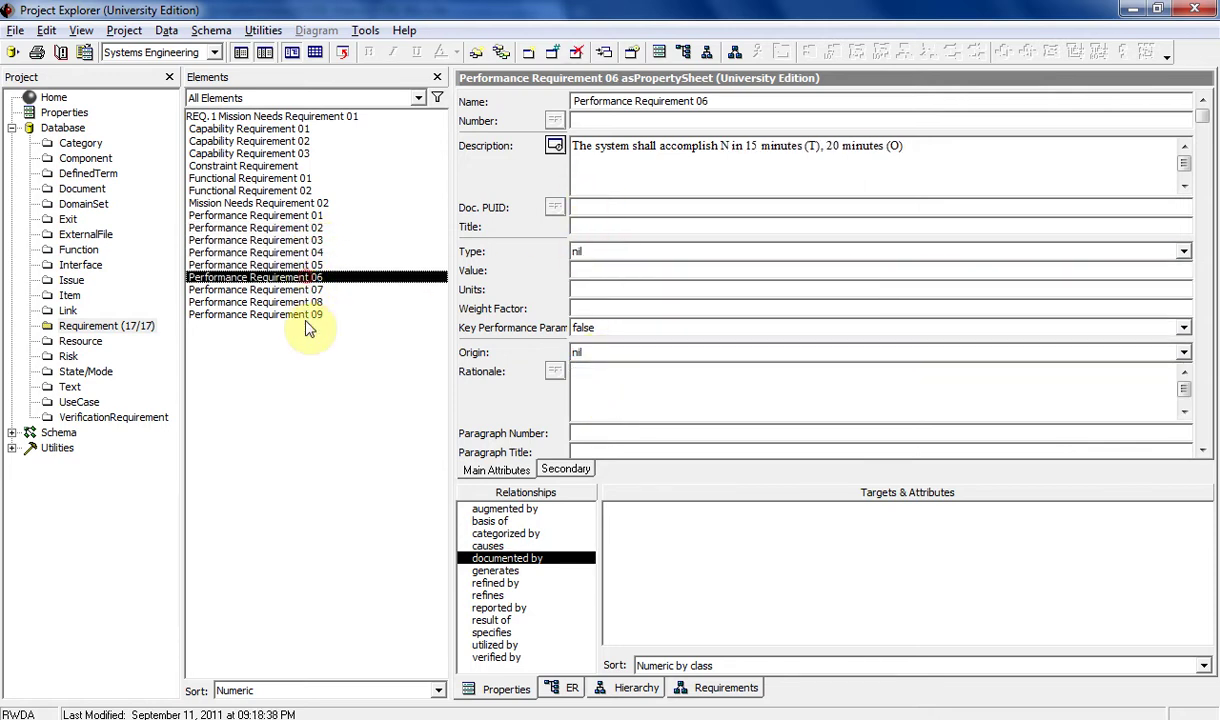
{"action": "left_click", "coordinate": [307, 316]}
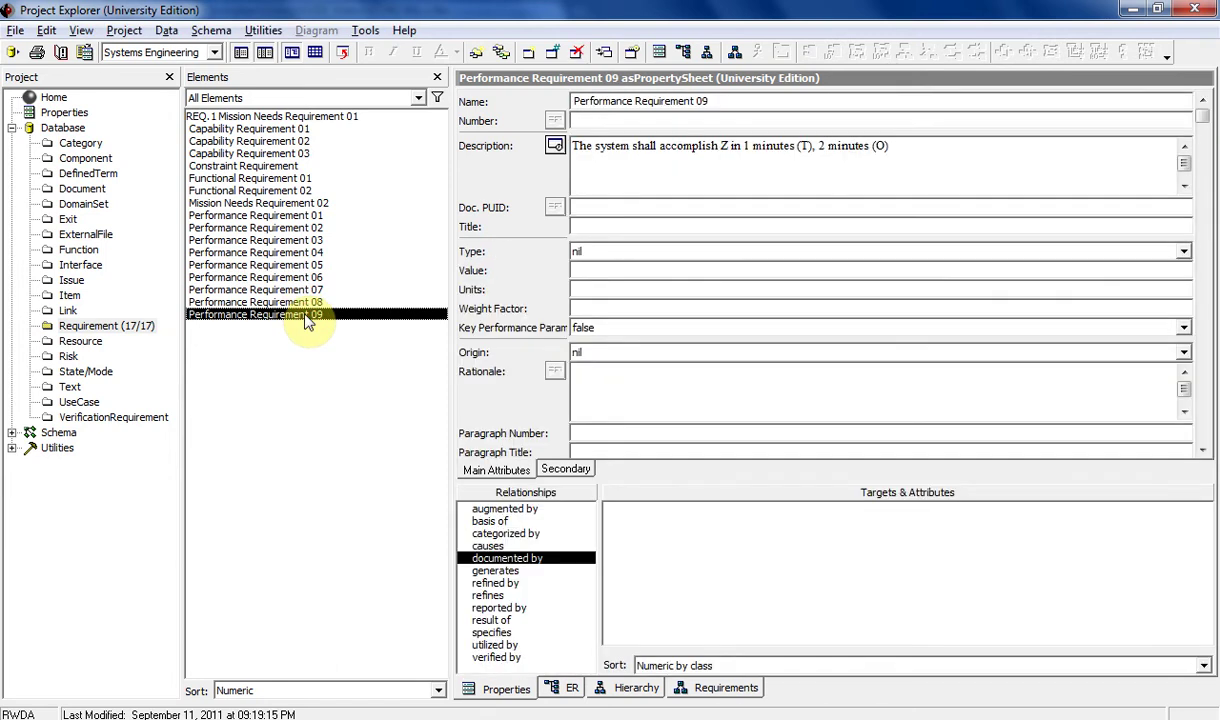
- Delete the REQ.1 number from Mission Needs Requirement 01
{"action": "left_click", "coordinate": [312, 118]}
{"action": "left_click_drag", "start_coordinate": [576, 120], "coordinate": [626, 121]}
{"action": "key", "text": "Delete"}
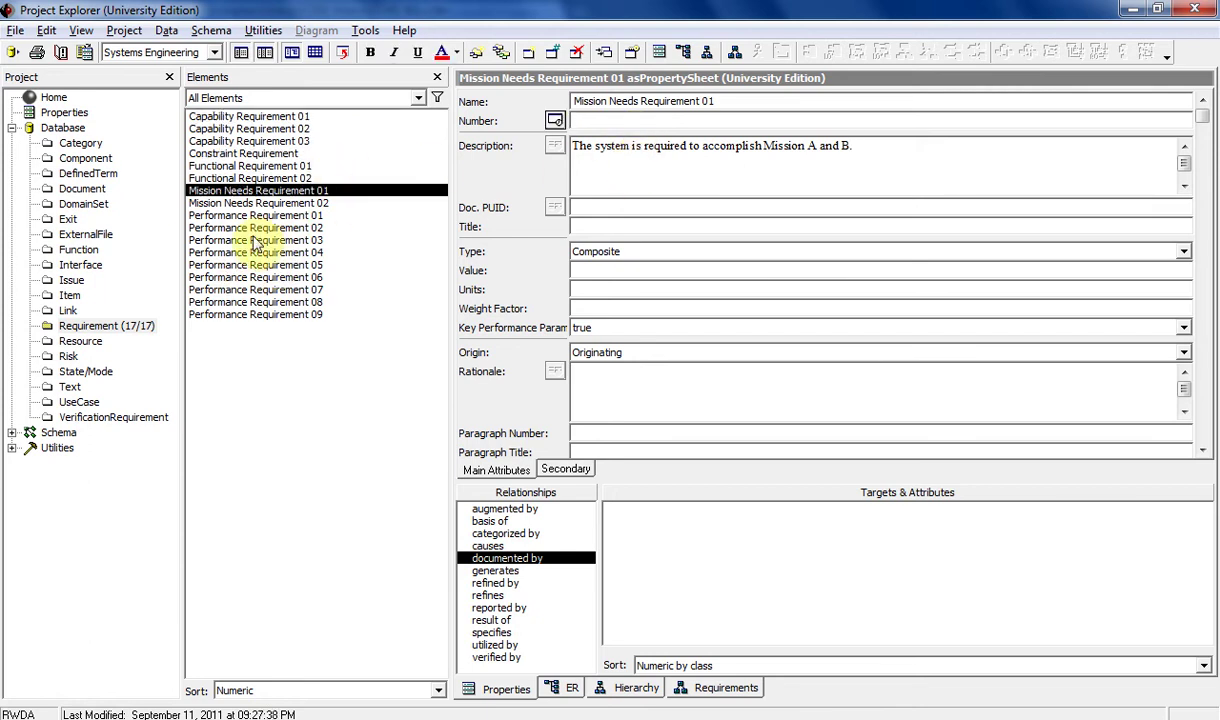
{"action": "left_click", "coordinate": [232, 203]}
{"action": "left_click", "coordinate": [248, 190]}
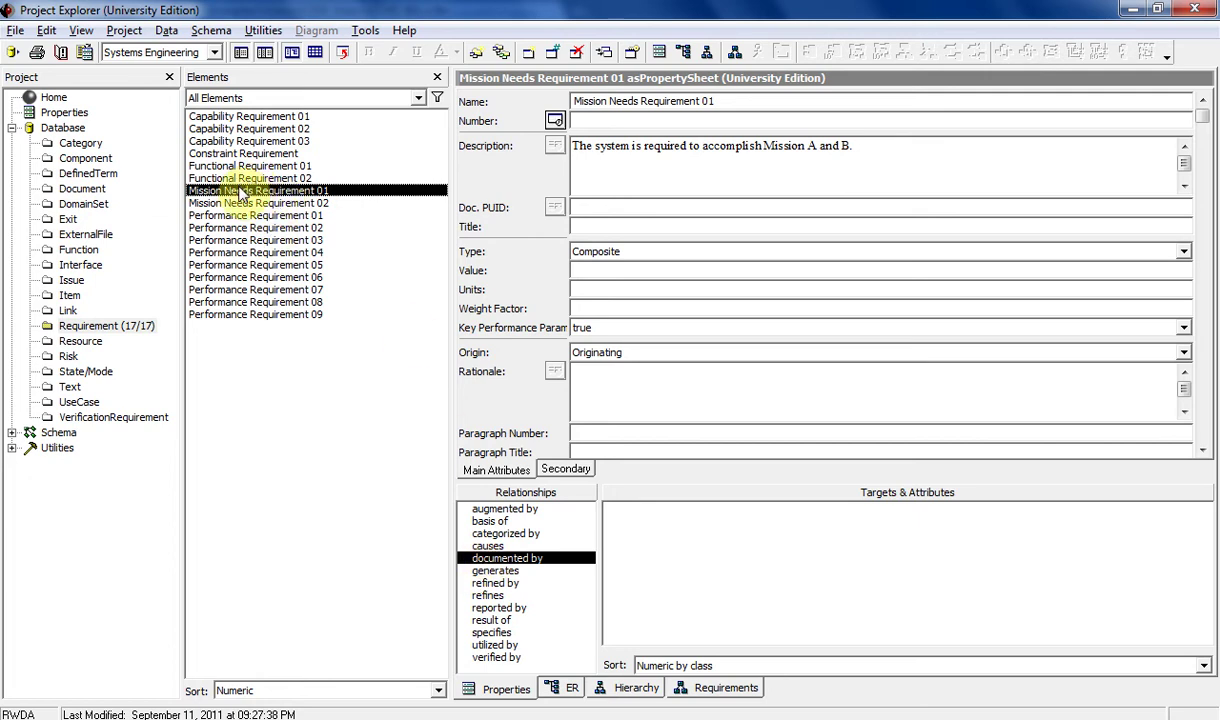
{"action": "left_click", "coordinate": [255, 117]}
{"action": "left_click", "coordinate": [262, 130]}
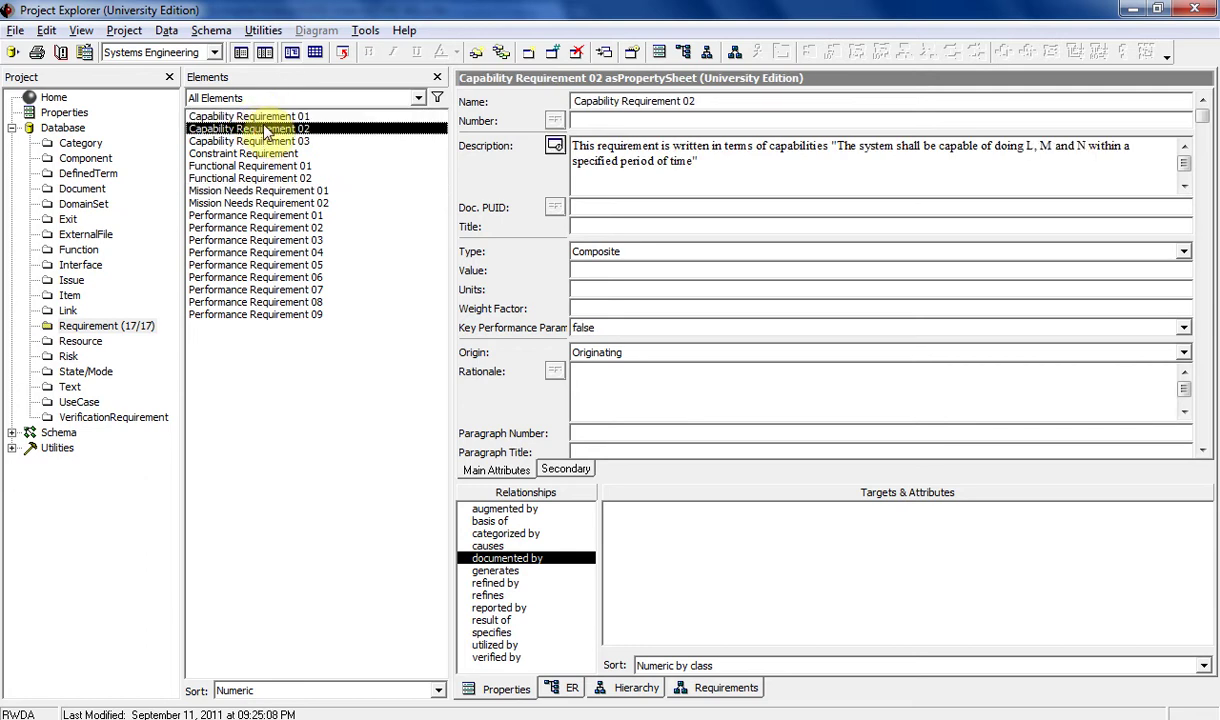
{"action": "left_click", "coordinate": [268, 118]}
{"action": "left_click", "coordinate": [268, 129]}
{"action": "left_click", "coordinate": [268, 190]}
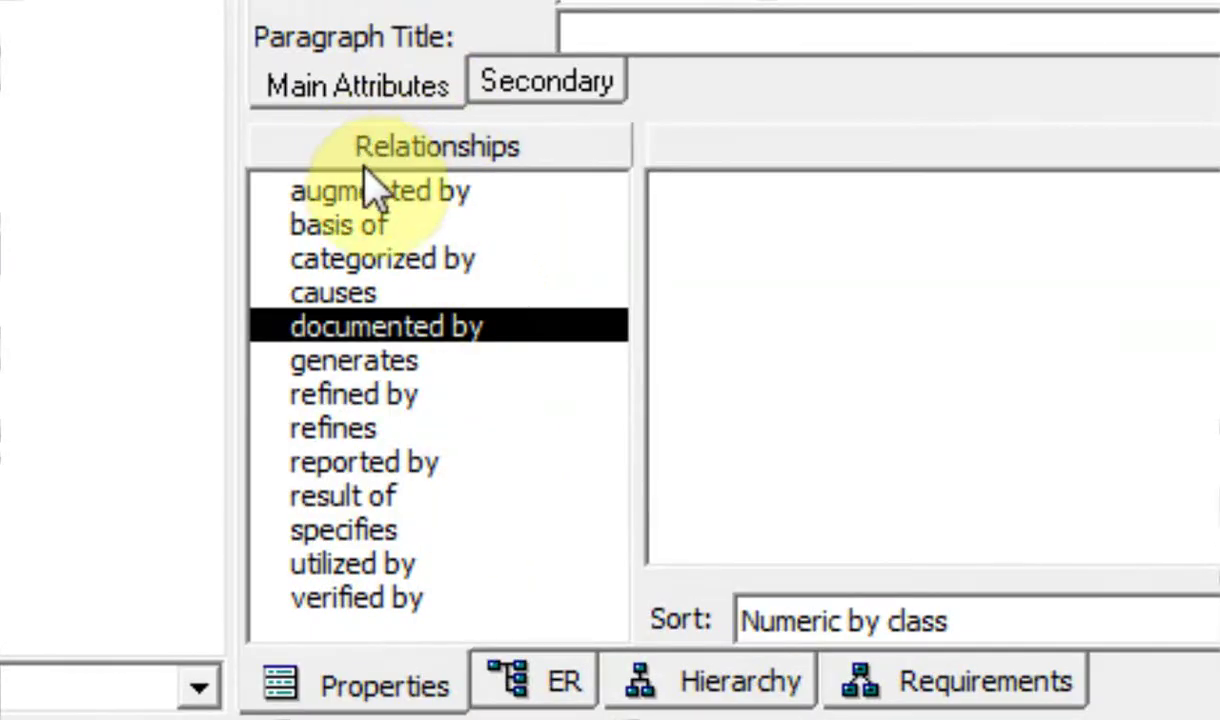
{"action": "left_click", "coordinate": [342, 533]}
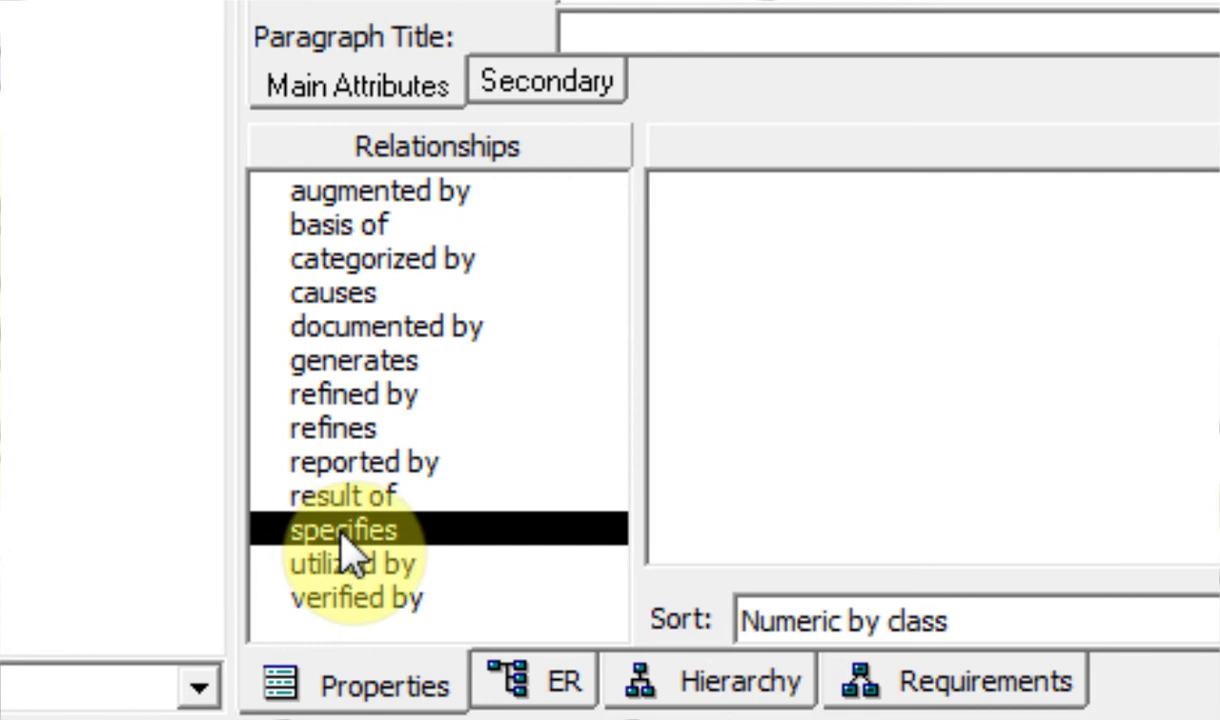
{"action": "left_click", "coordinate": [342, 398]}
{"action": "left_click", "coordinate": [348, 428]}
{"action": "left_click", "coordinate": [351, 395]}
{"action": "left_click", "coordinate": [354, 428]}
{"action": "left_click", "coordinate": [352, 396]}
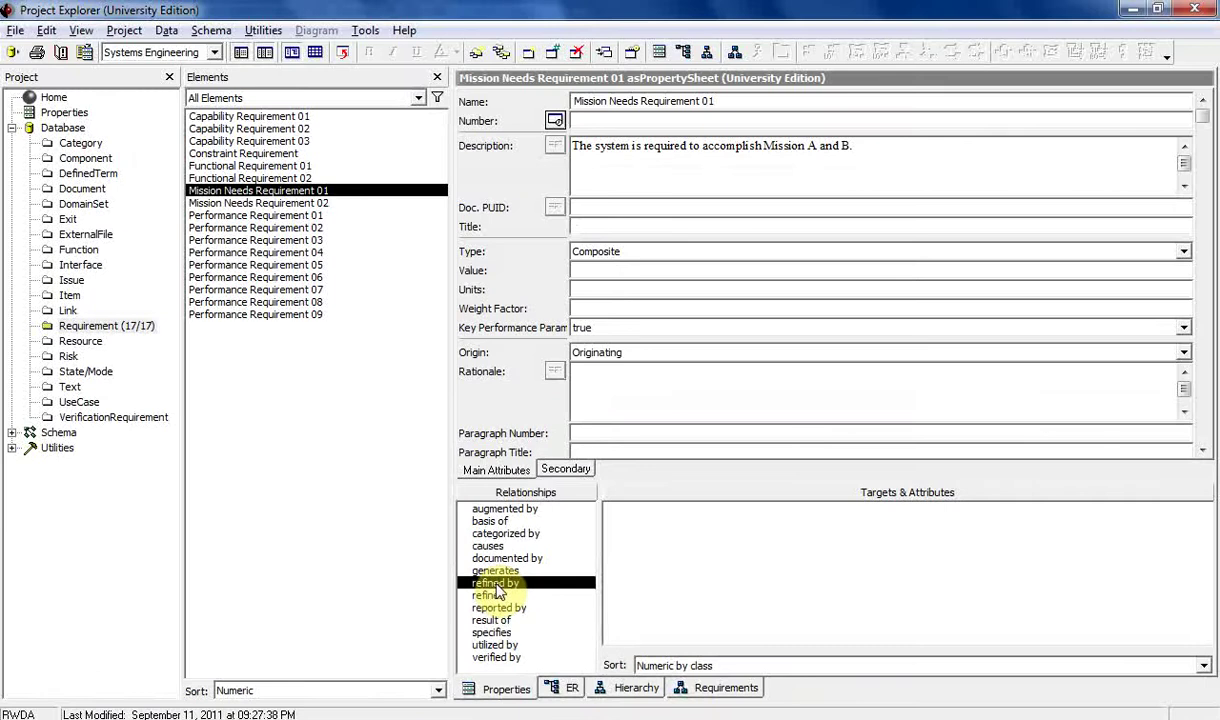
- Open Mission Needs Requirement 01's refined-by dialog and try linking Capability Requirements 01 and 02
{"action": "double_click", "coordinate": [497, 584]}
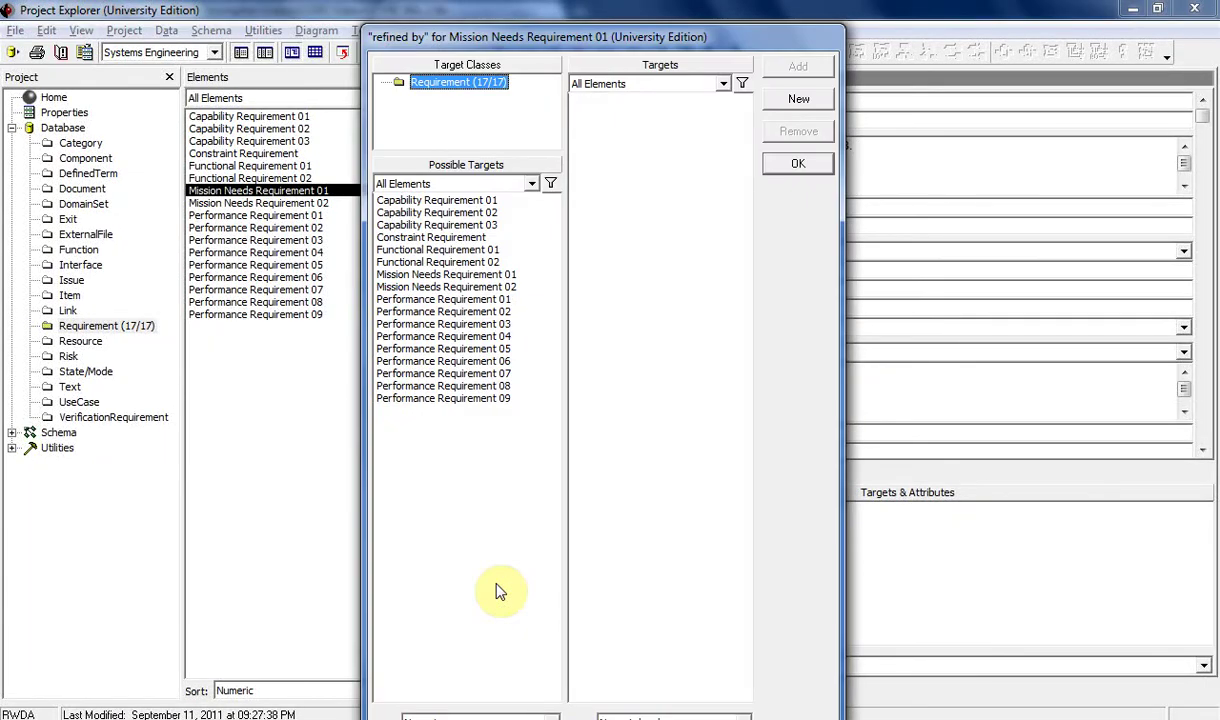
{"action": "mouse_move", "coordinate": [676, 22]}
{"action": "left_mouse_down"}
{"action": "mouse_move", "coordinate": [708, 199]}
{"action": "mouse_move", "coordinate": [703, 360]}
{"action": "mouse_move", "coordinate": [680, 16]}
{"action": "left_mouse_up"}
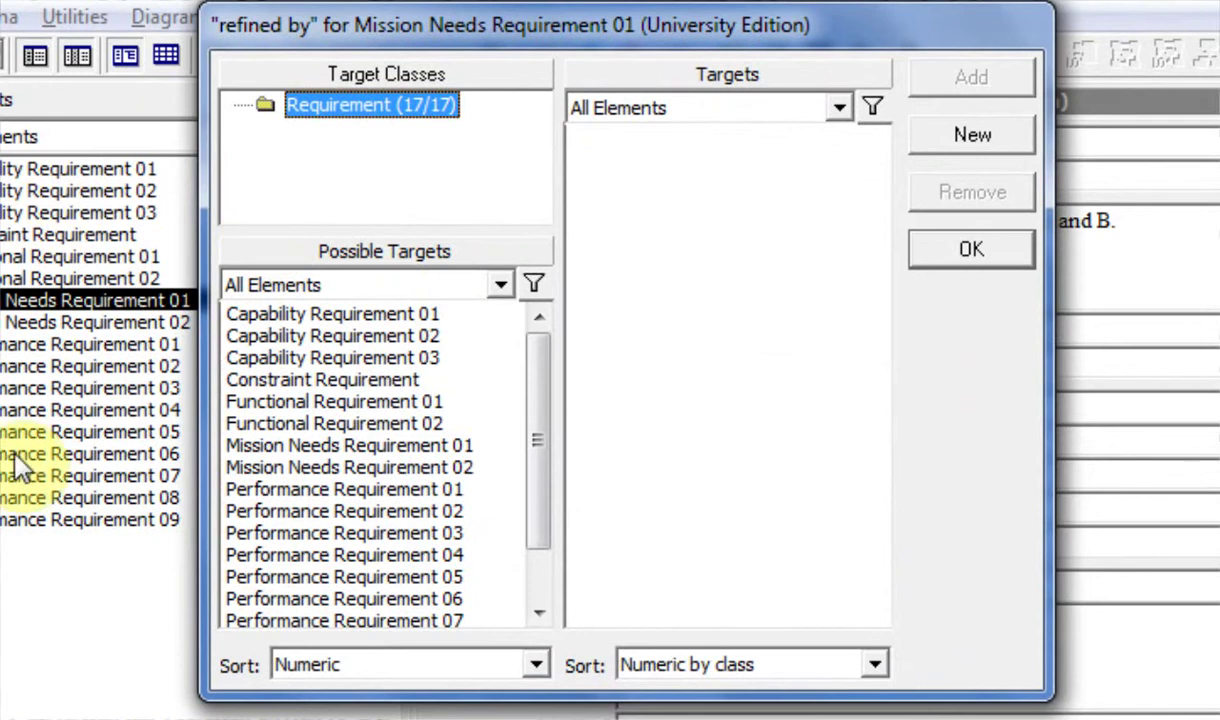
{"action": "left_click_drag", "start_coordinate": [538, 386], "coordinate": [340, 324]}
{"action": "left_click", "coordinate": [338, 314]}
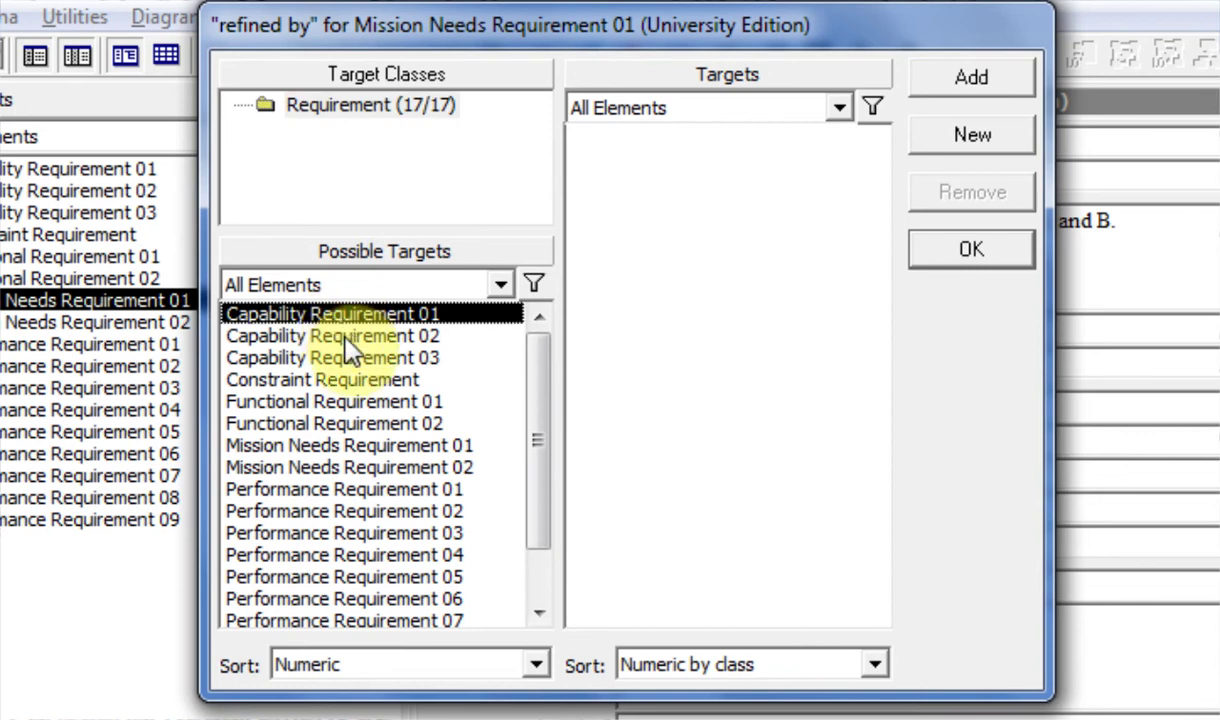
{"action": "left_click", "coordinate": [344, 334]}
{"action": "left_click", "coordinate": [345, 314]}
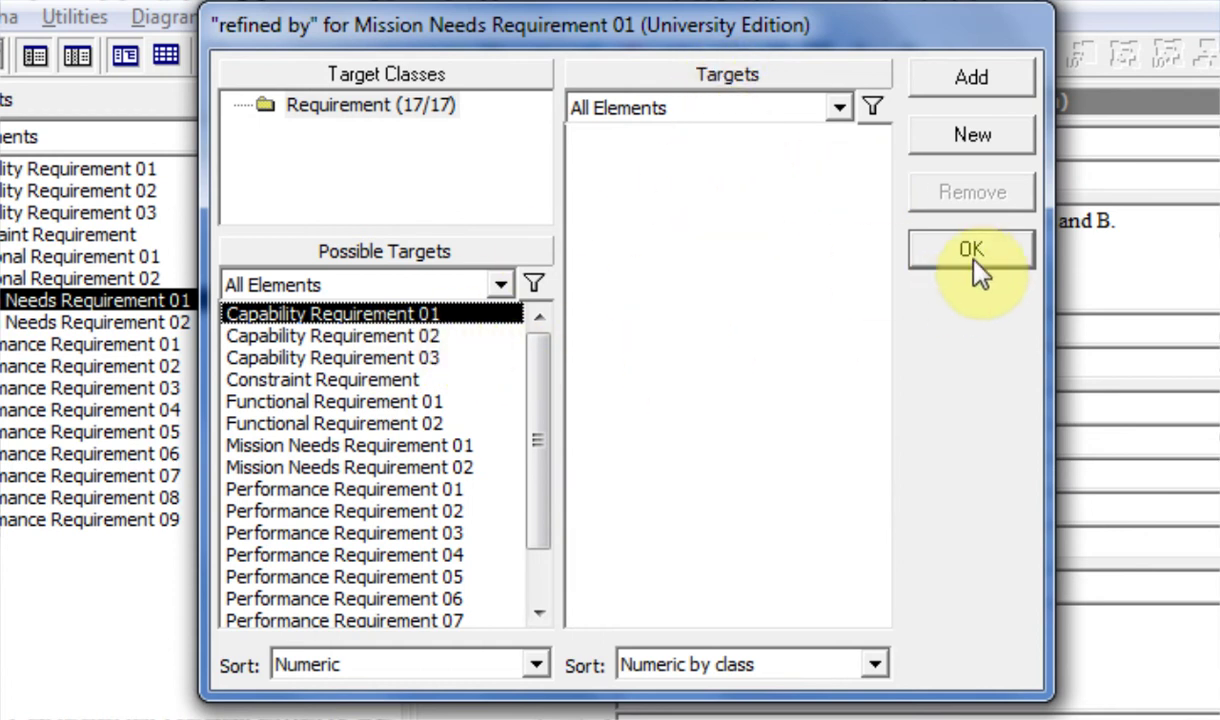
{"action": "double_click", "coordinate": [362, 316]}
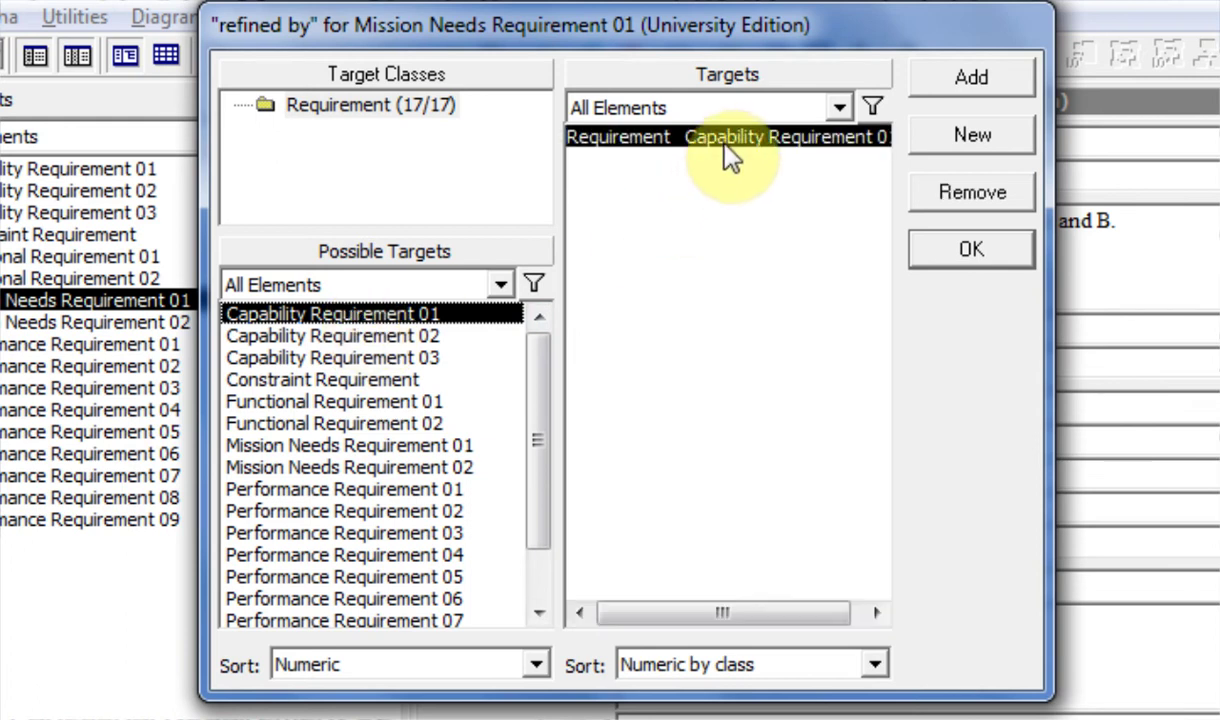
{"action": "double_click", "coordinate": [750, 145]}
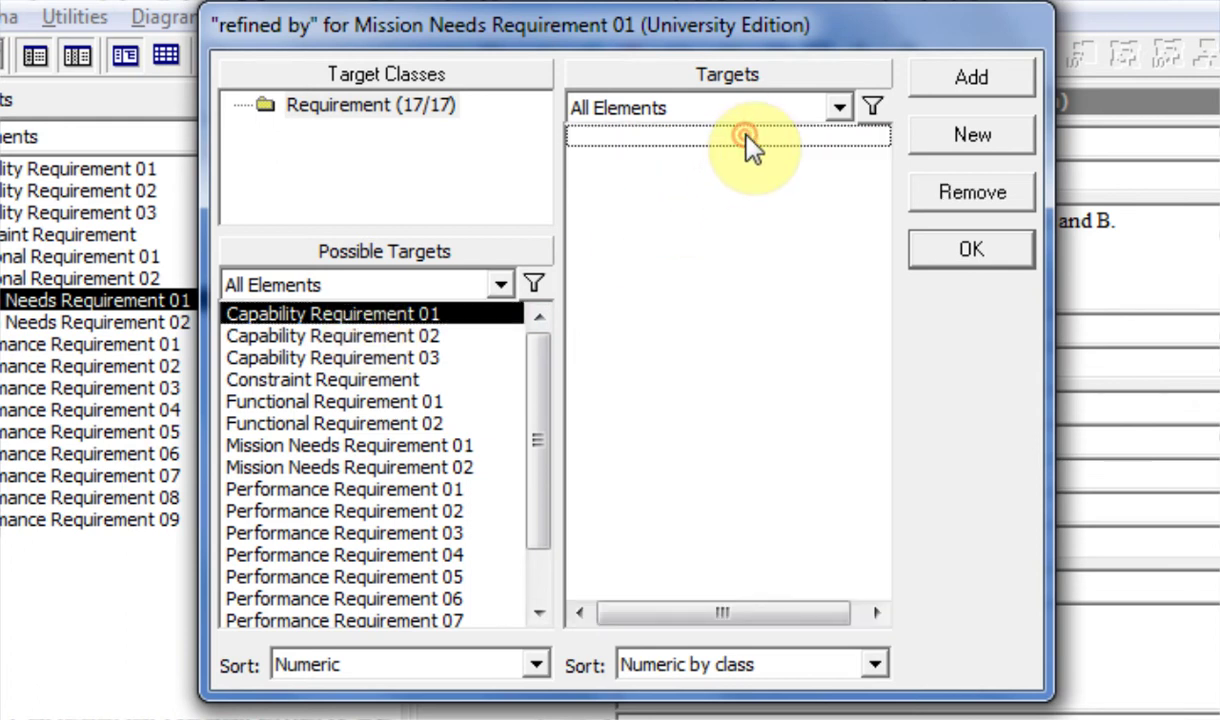
{"action": "left_click", "coordinate": [353, 338], "text": "ctrl"}
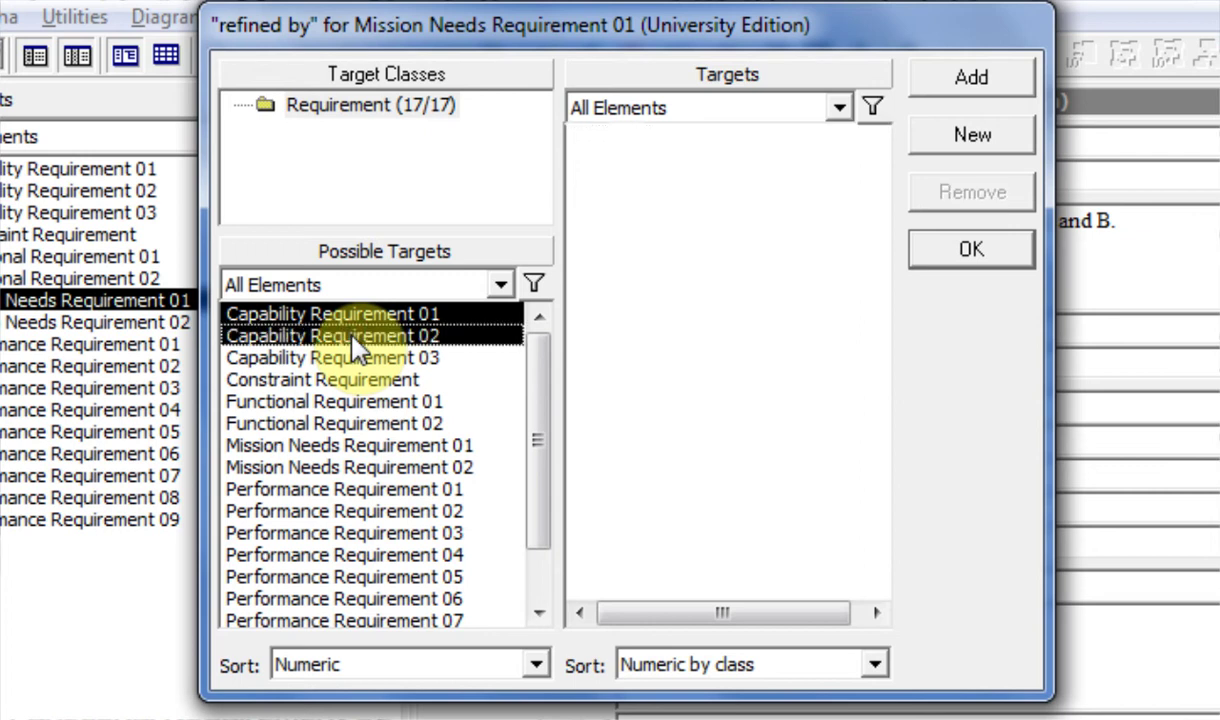
{"action": "left_click", "coordinate": [983, 84]}
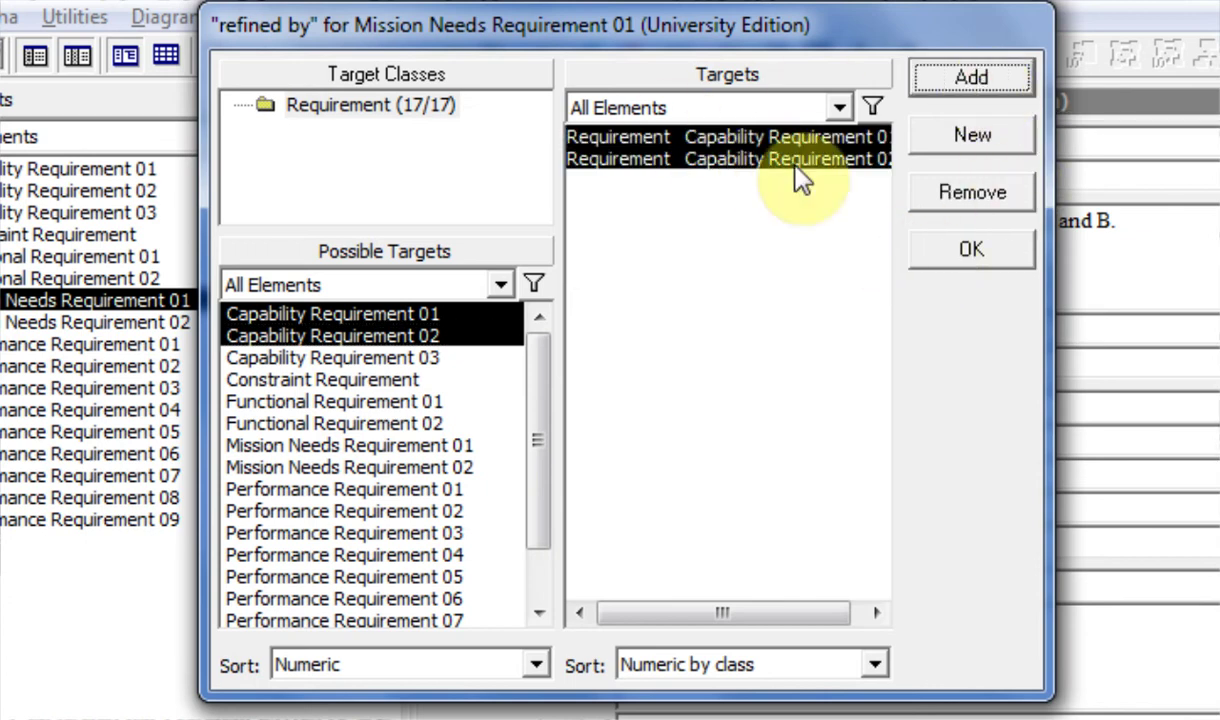
- Try linking wider ranges of requirements as targets, then remove those trial targets again
{"action": "left_click", "coordinate": [412, 337]}
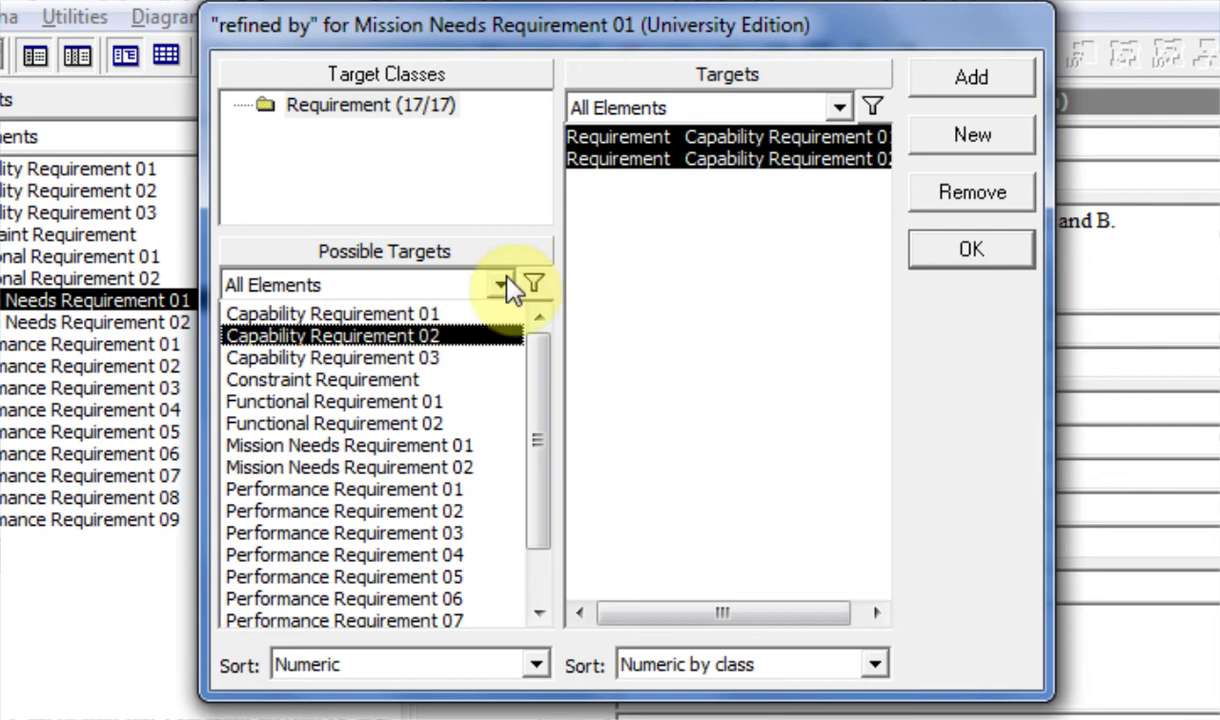
{"action": "left_click", "coordinate": [945, 192]}
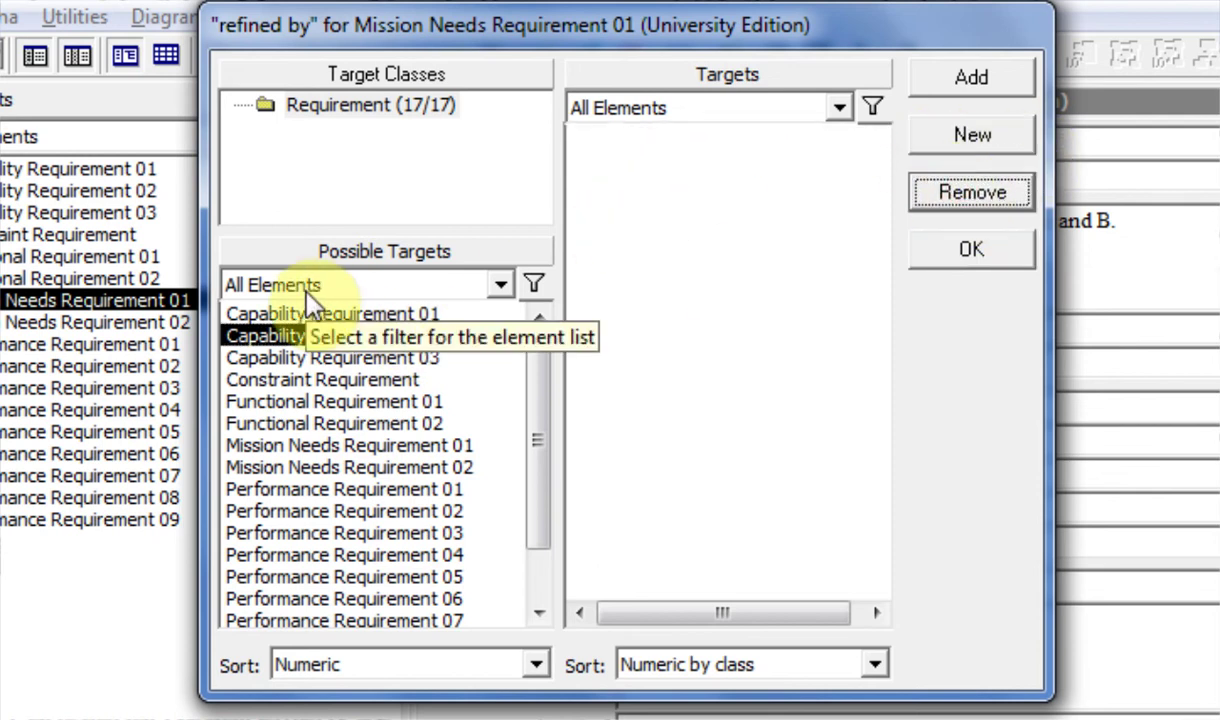
{"action": "left_click", "coordinate": [366, 312]}
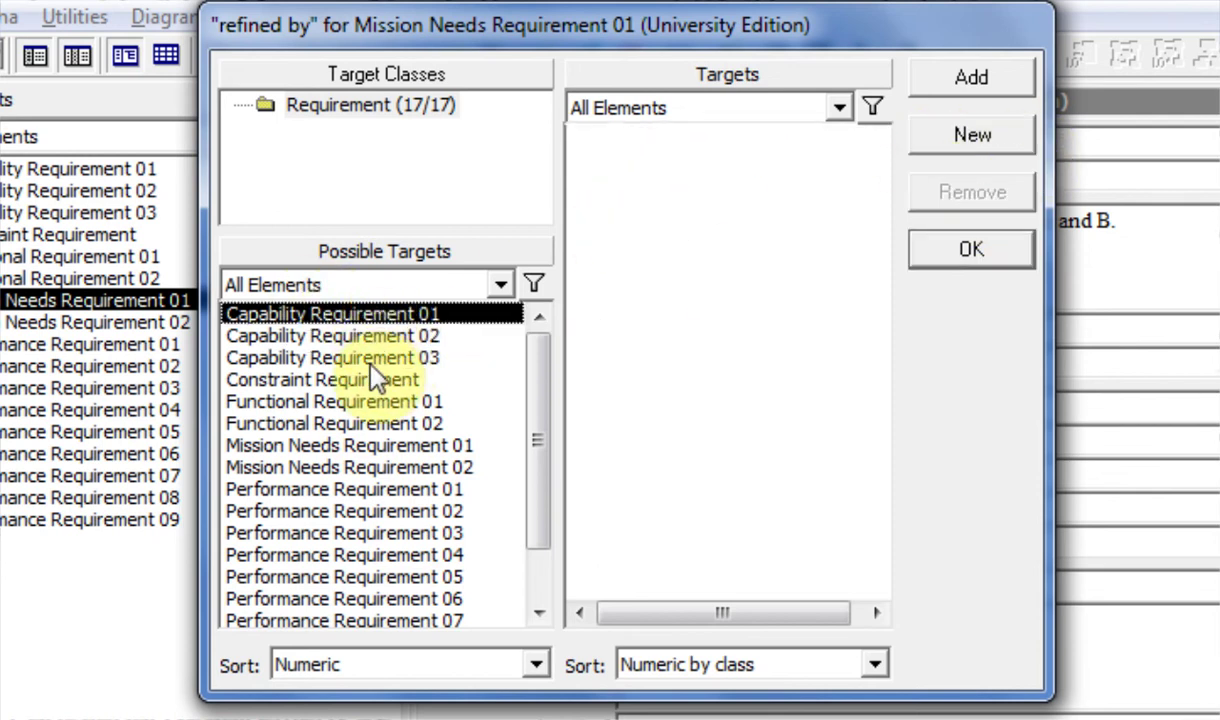
{"action": "left_click", "coordinate": [380, 600], "text": "shift"}
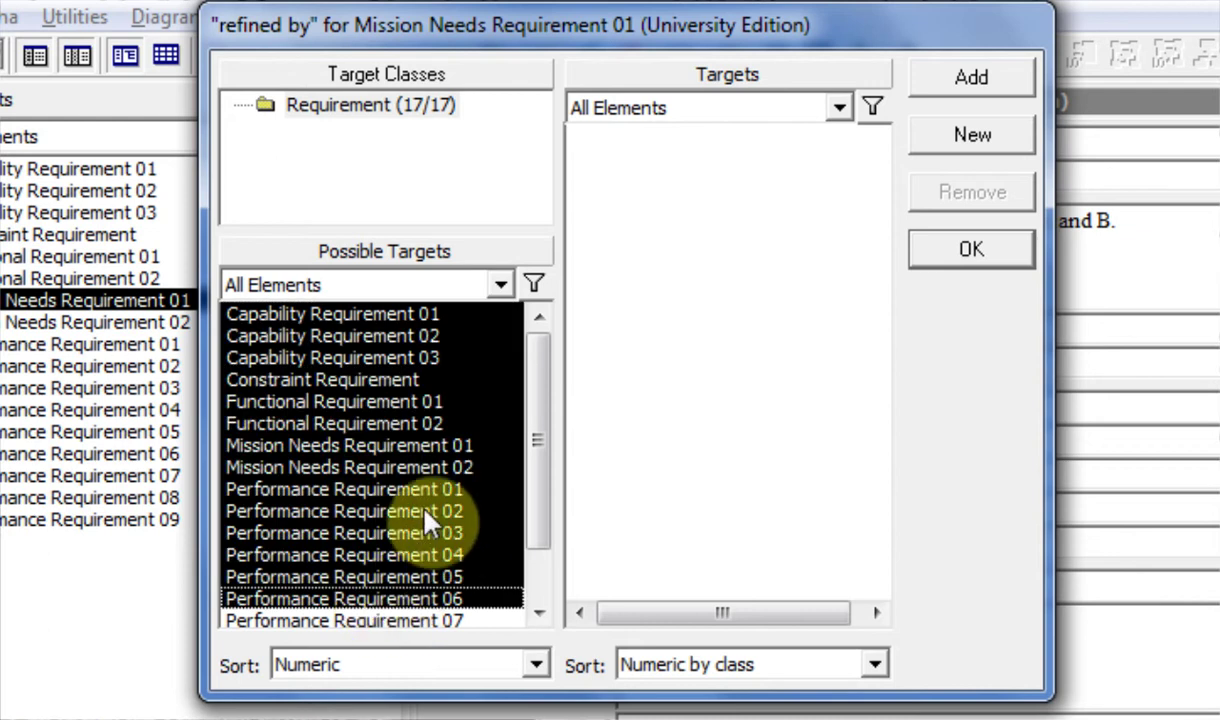
{"action": "scroll", "coordinate": [400, 515], "scroll_direction": "down", "scroll_amount": 1}
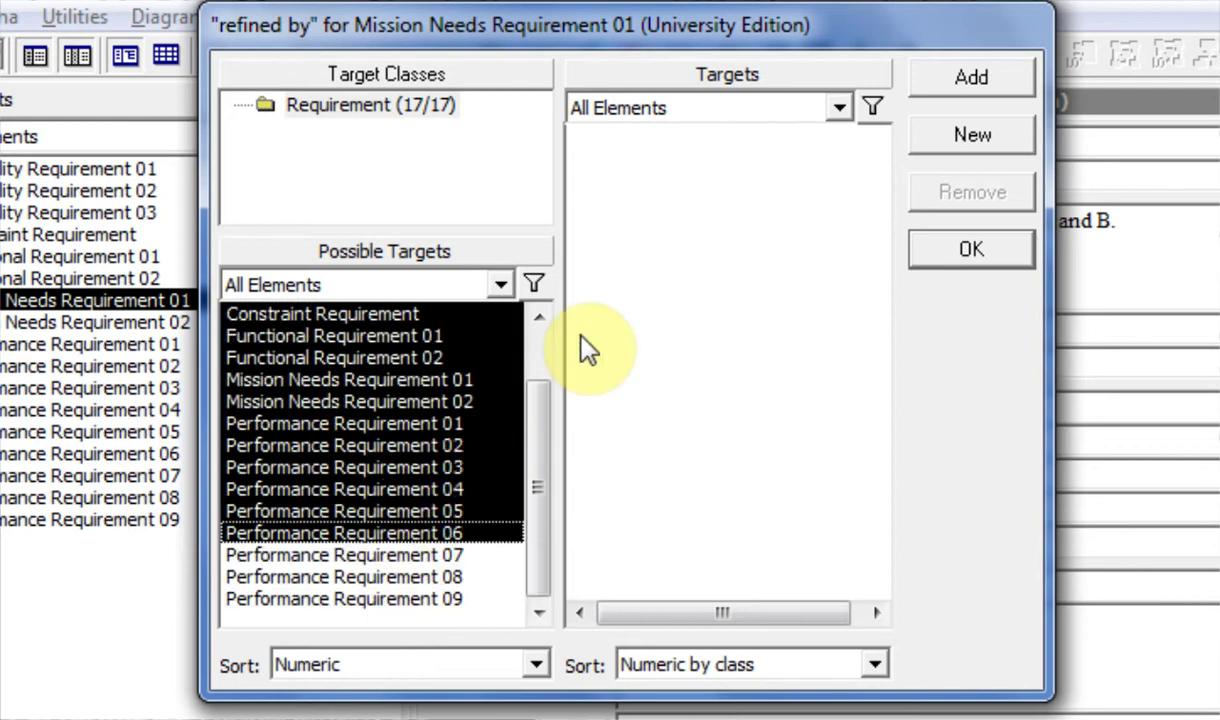
{"action": "left_click", "coordinate": [965, 85]}
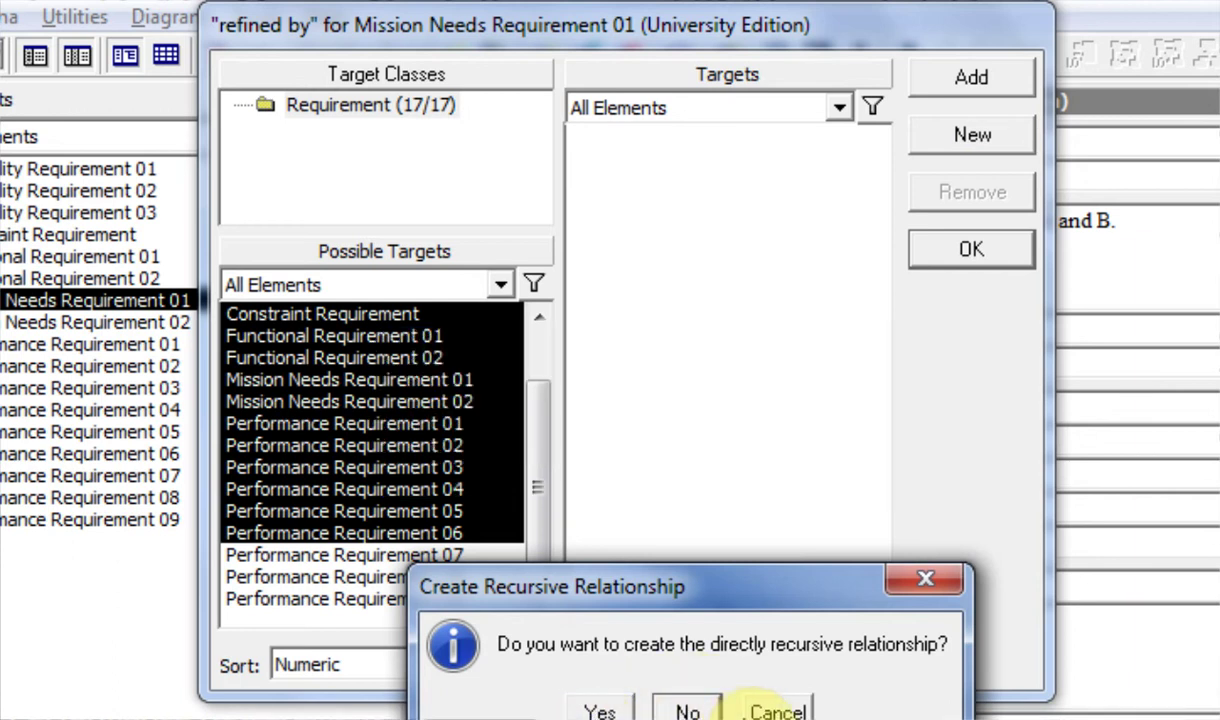
{"action": "left_click", "coordinate": [778, 710]}
{"action": "left_click", "coordinate": [340, 382]}
{"action": "scroll", "coordinate": [380, 385], "scroll_direction": "up", "scroll_amount": 1}
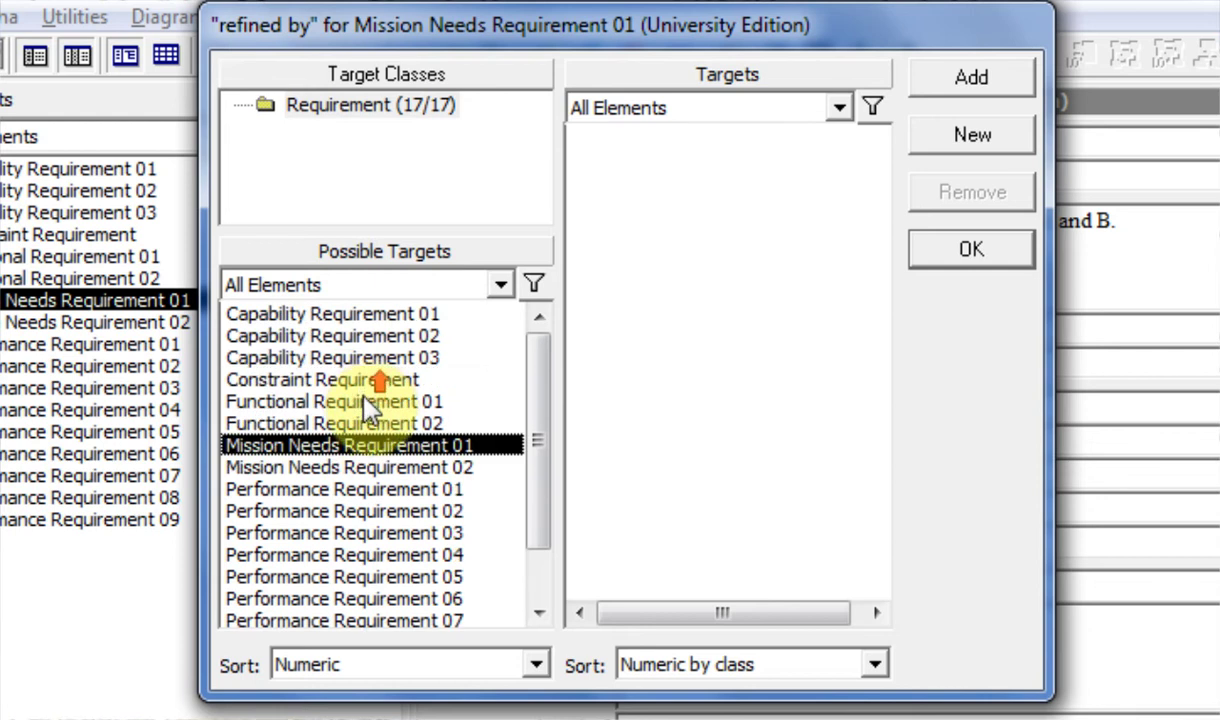
{"action": "left_click", "coordinate": [336, 312]}
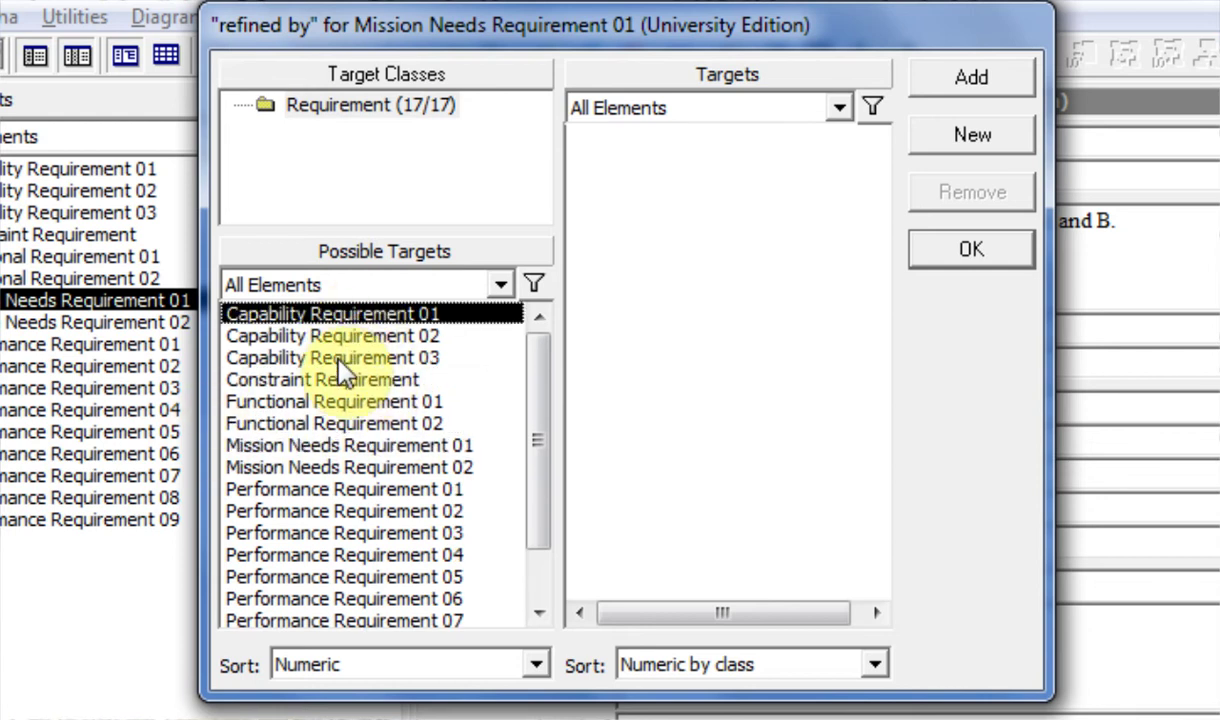
{"action": "left_click", "coordinate": [341, 358], "text": "shift"}
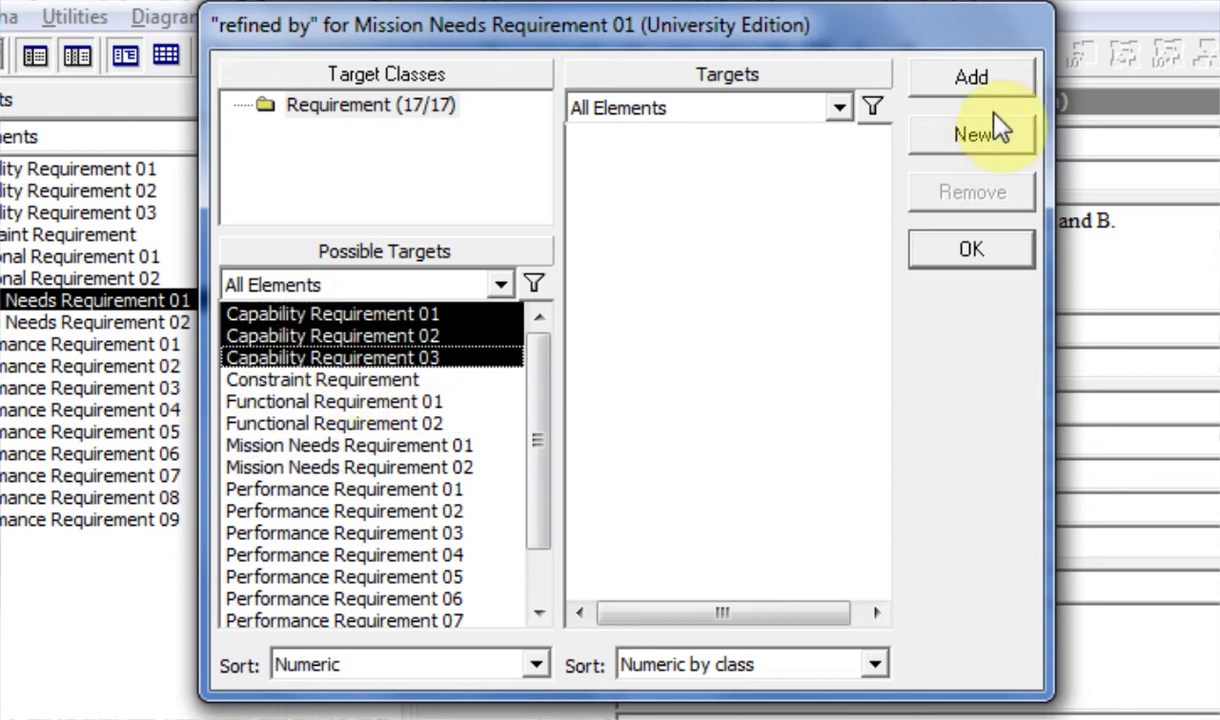
{"action": "left_click", "coordinate": [409, 303]}
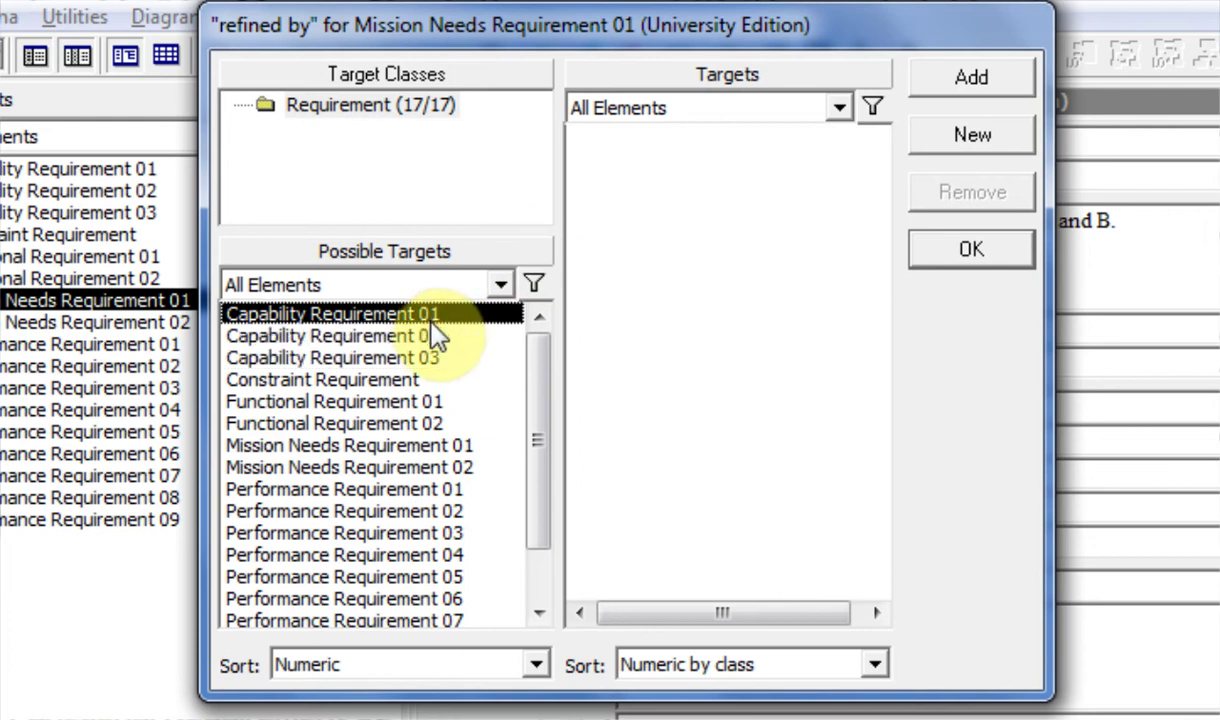
{"action": "left_click", "coordinate": [422, 360], "text": "shift"}
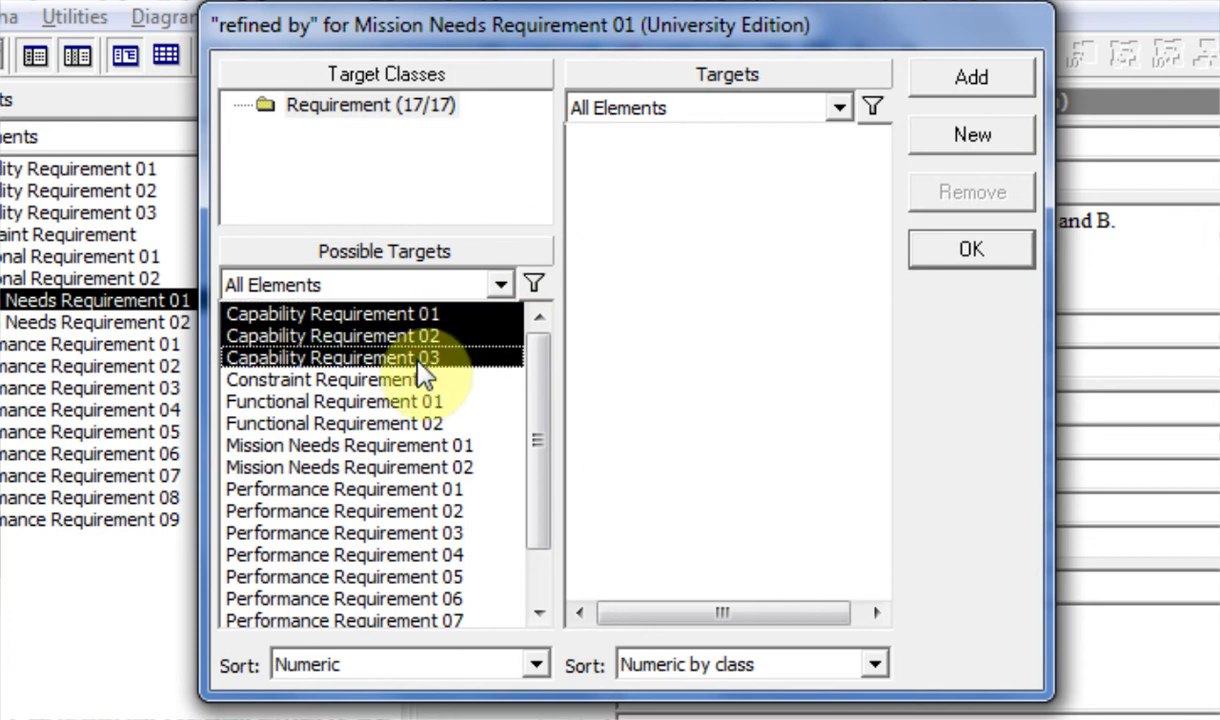
{"action": "left_click", "coordinate": [950, 85]}
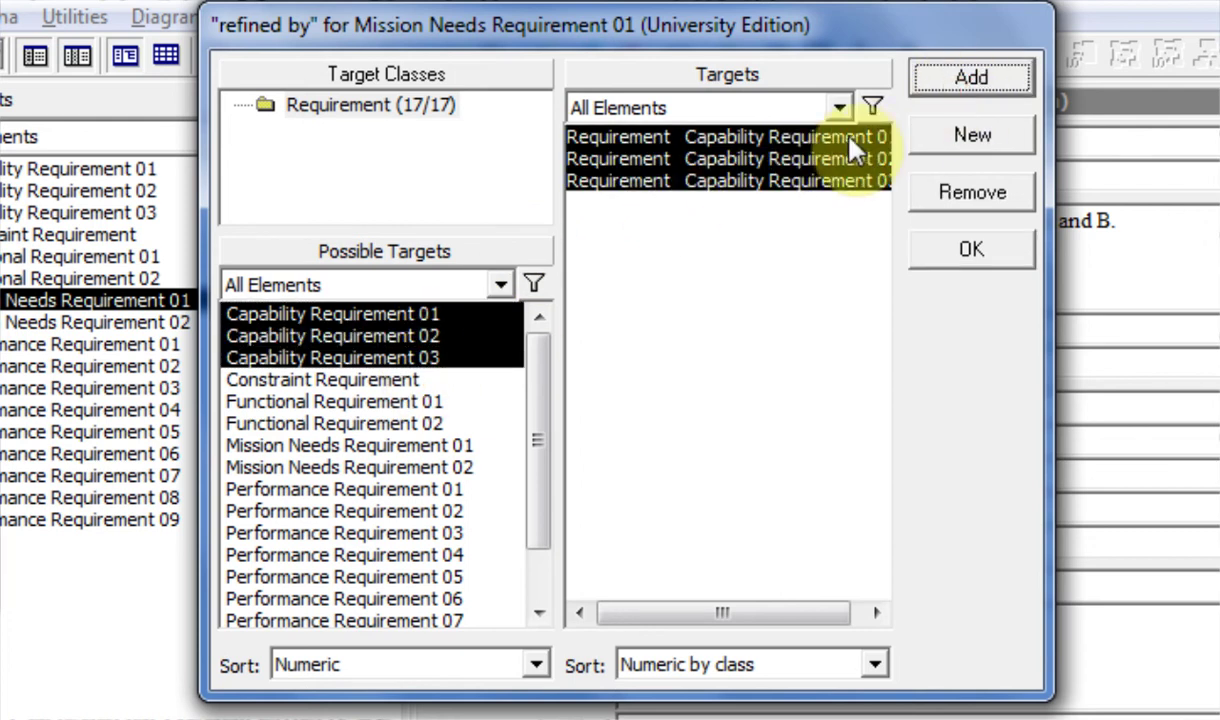
{"action": "left_click", "coordinate": [948, 203]}
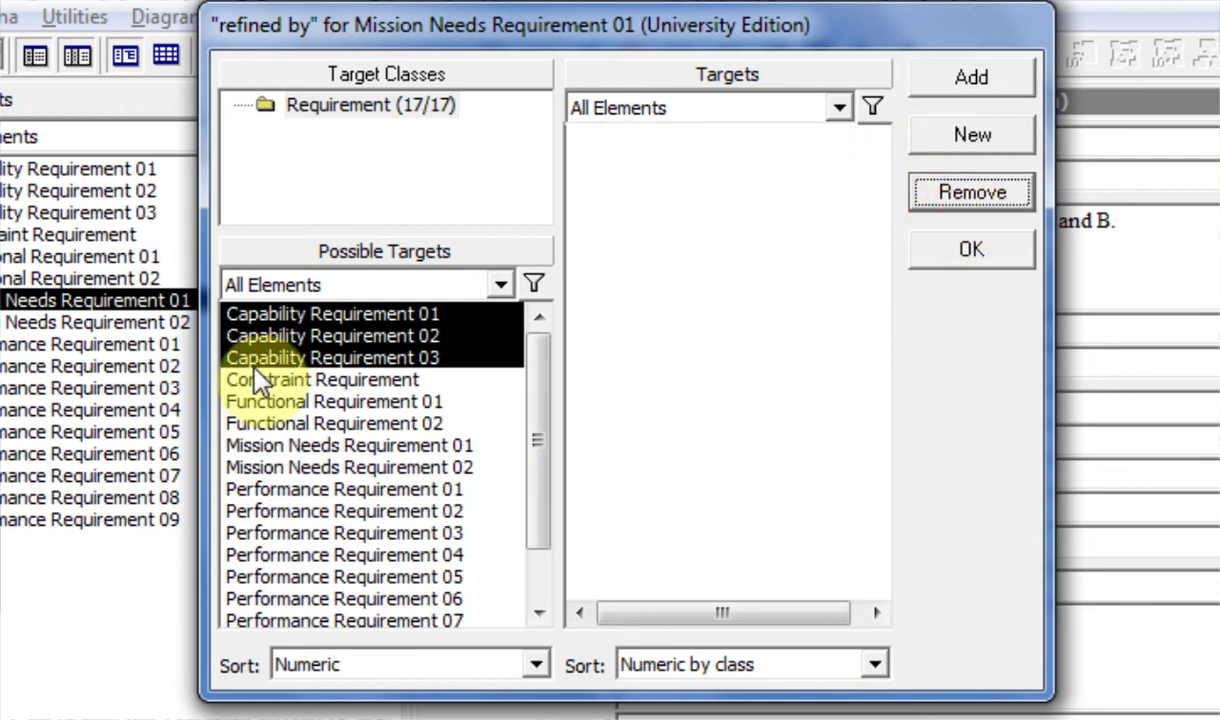
- Under the All Elements filter, trial-link Capability 01 and 03, Functional 02, Performance 01, then remove them
{"action": "left_click", "coordinate": [292, 286]}
{"action": "left_click", "coordinate": [312, 316]}
{"action": "left_click", "coordinate": [305, 314]}
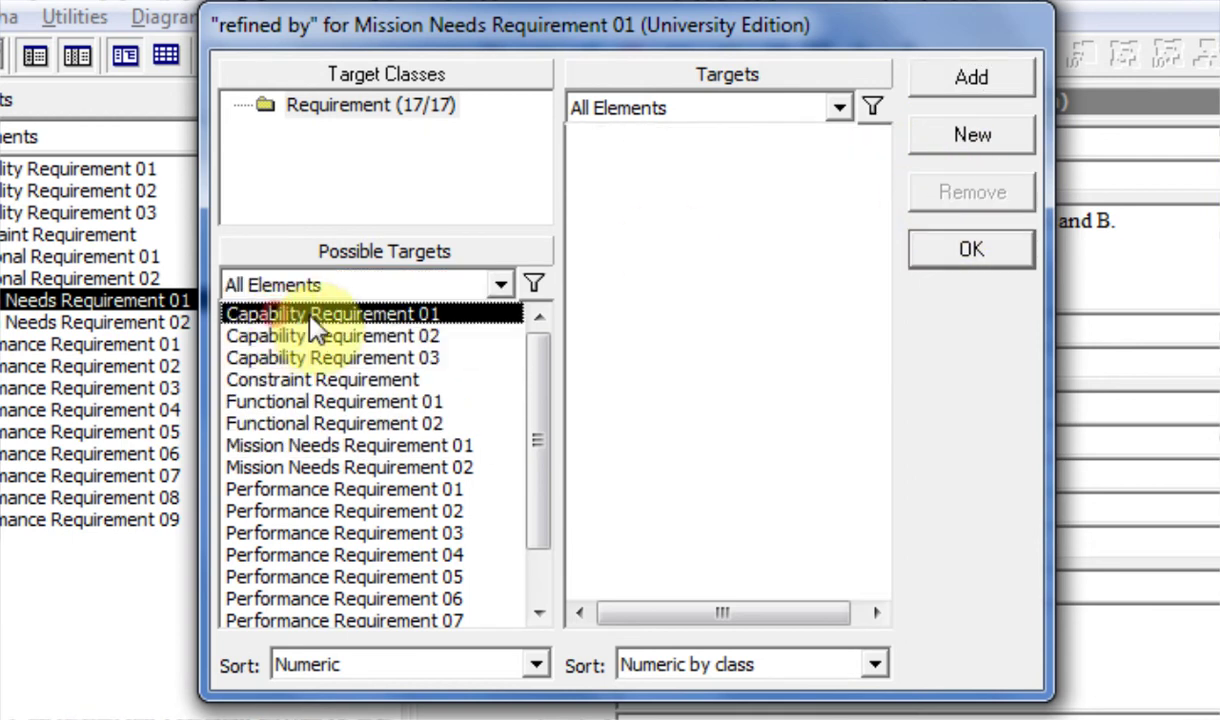
{"action": "left_click", "coordinate": [320, 357], "text": "ctrl"}
{"action": "left_click", "coordinate": [322, 424], "text": "ctrl"}
{"action": "left_click", "coordinate": [320, 489], "text": "ctrl"}
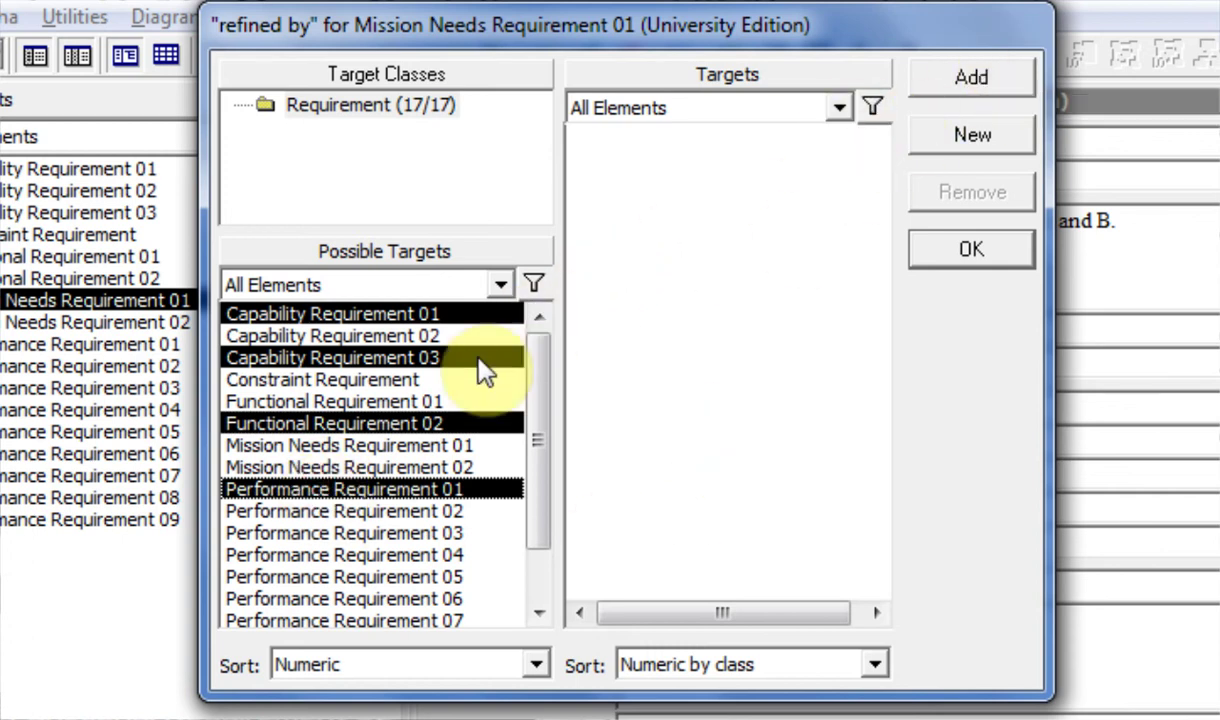
{"action": "left_click", "coordinate": [962, 80]}
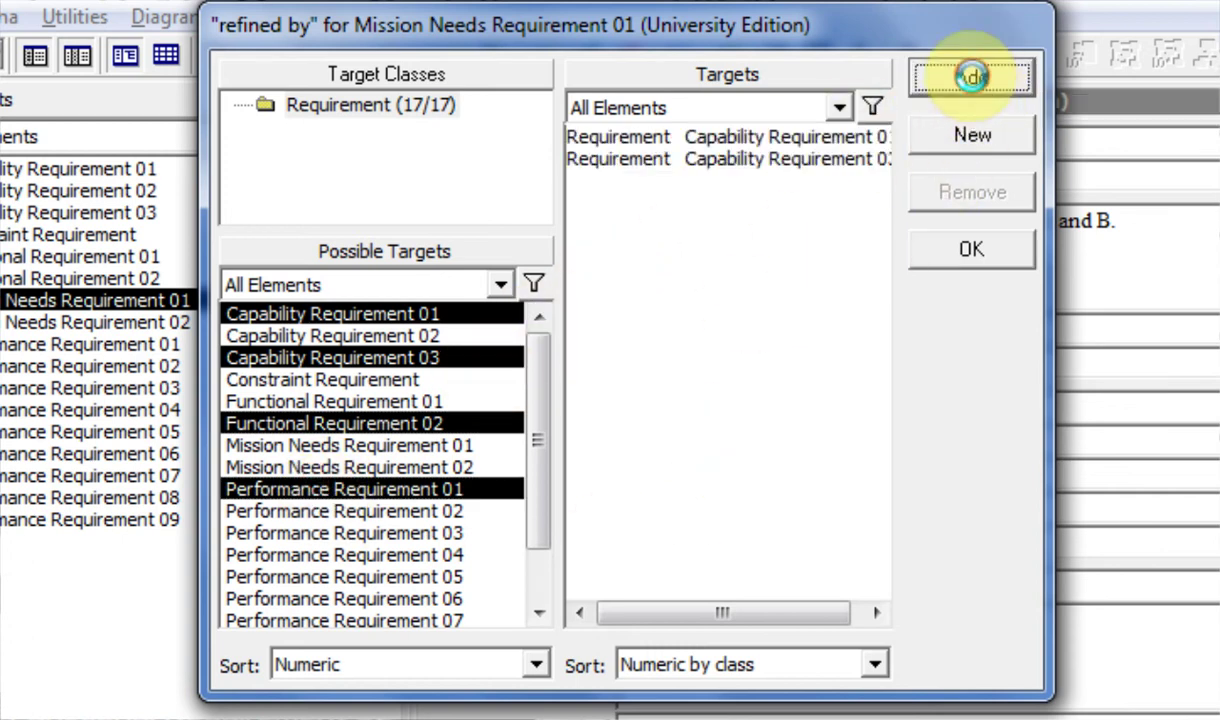
{"action": "left_click", "coordinate": [972, 192]}
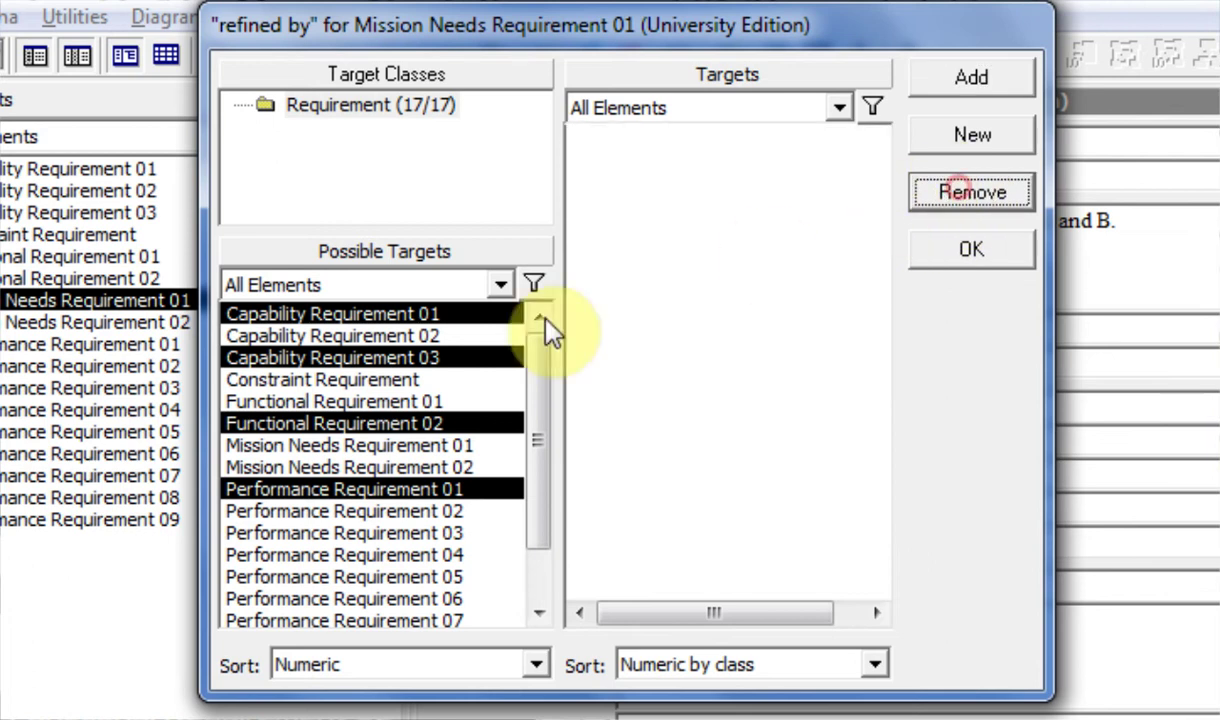
- Add Capability Requirements 01 and 02 as refined-by targets and accept the dialog
{"action": "left_click", "coordinate": [290, 315]}
{"action": "left_click", "coordinate": [335, 336], "text": "ctrl"}
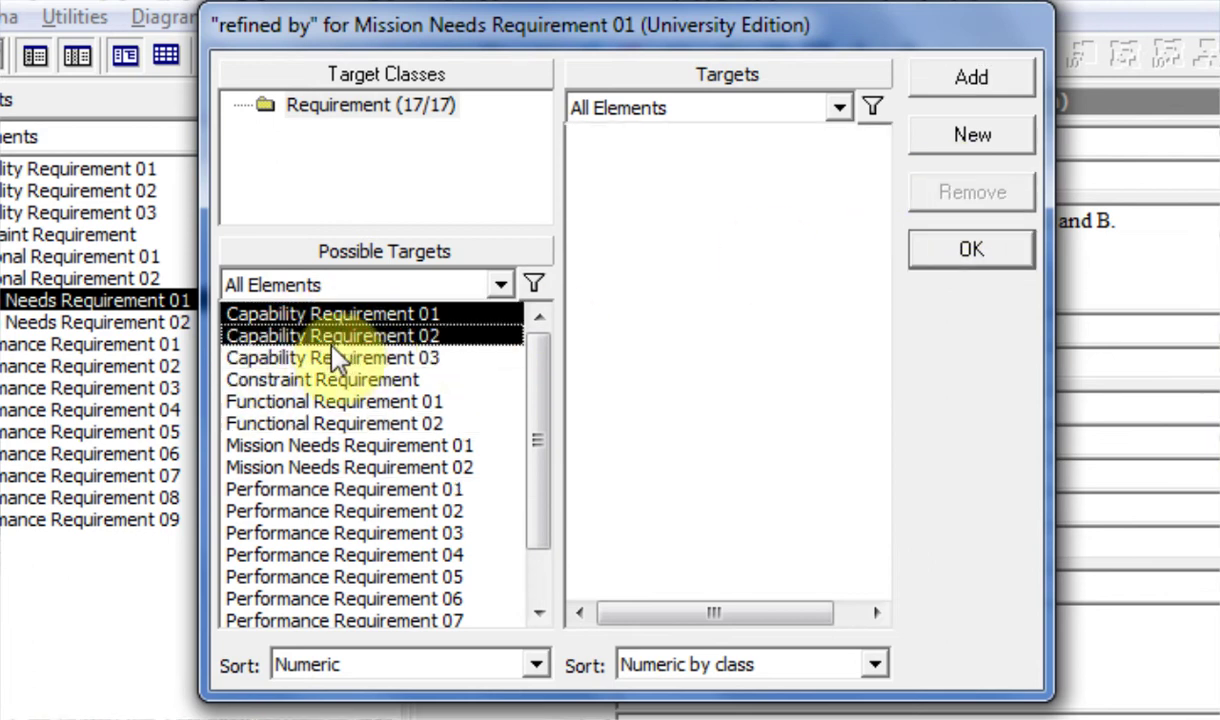
{"action": "left_click", "coordinate": [975, 80]}
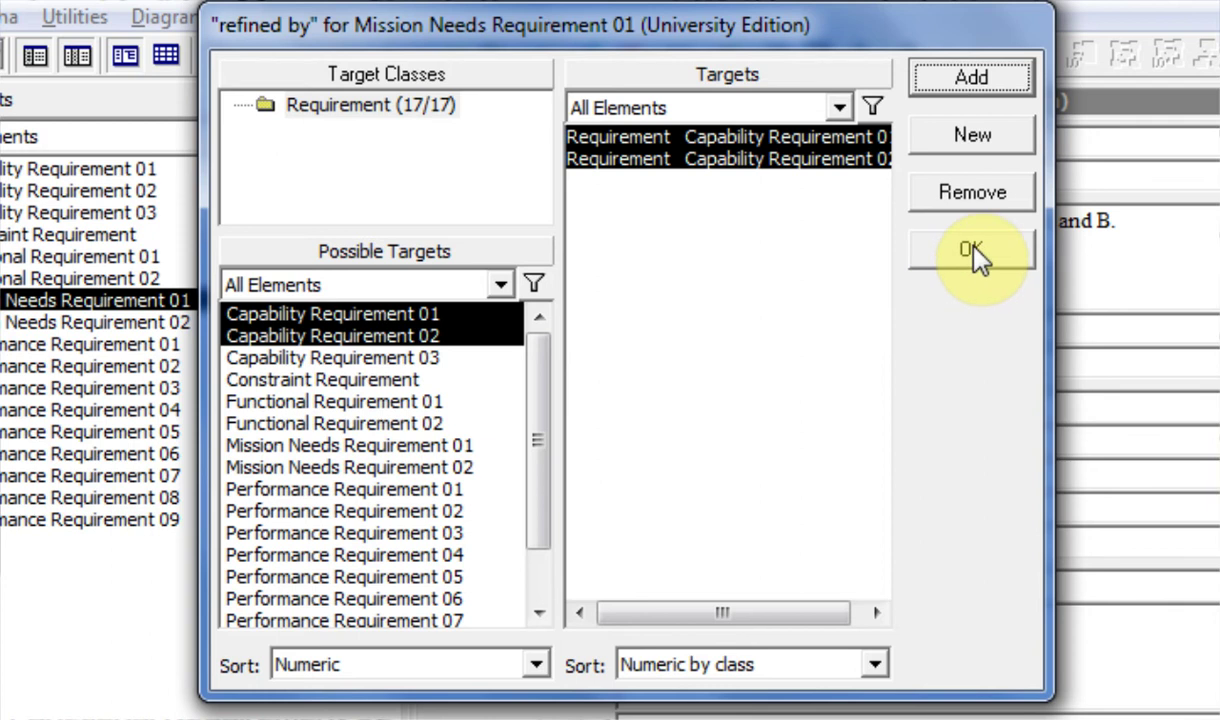
{"action": "left_click", "coordinate": [972, 248]}
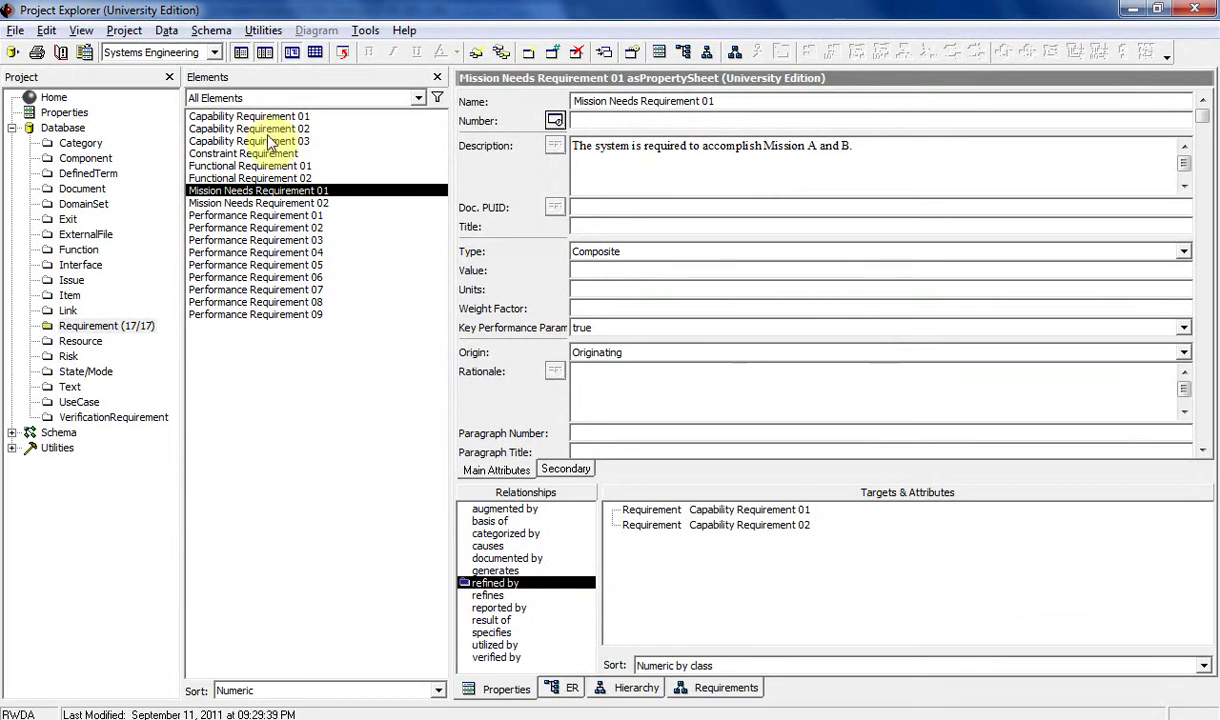
- Link Capability Requirement 03 as the refined-by target of Mission Needs Requirement 02
{"action": "left_click", "coordinate": [277, 202]}
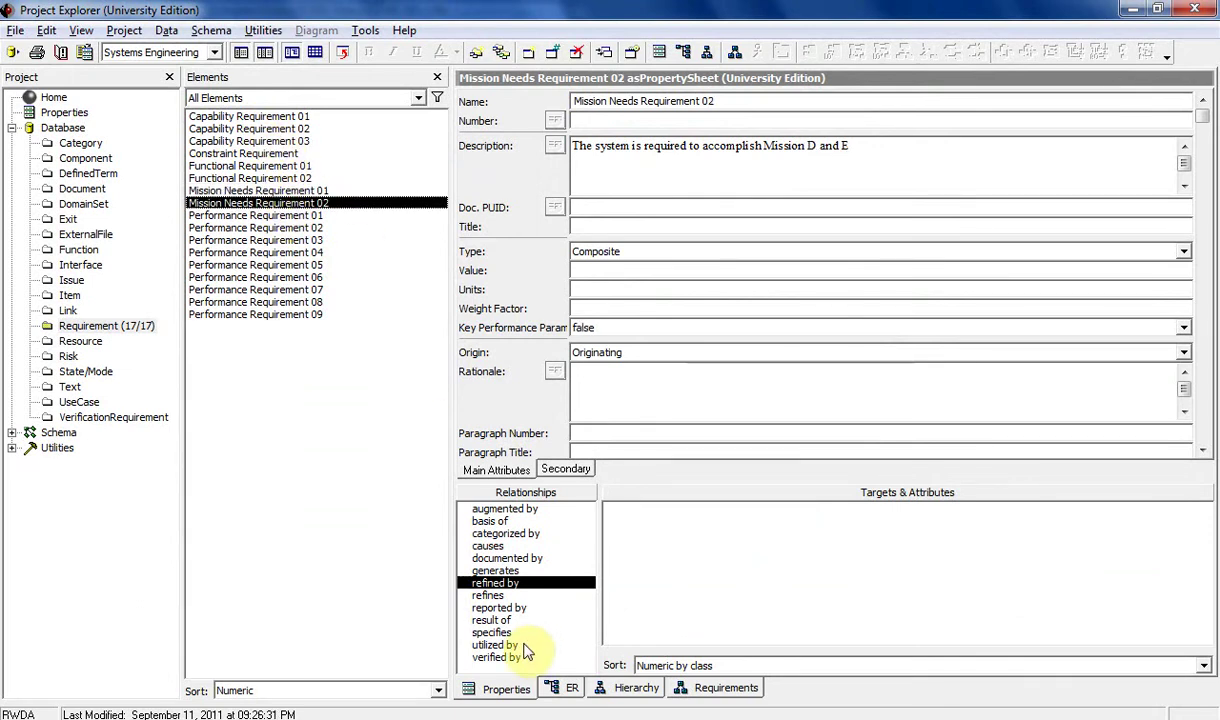
{"action": "double_click", "coordinate": [495, 588]}
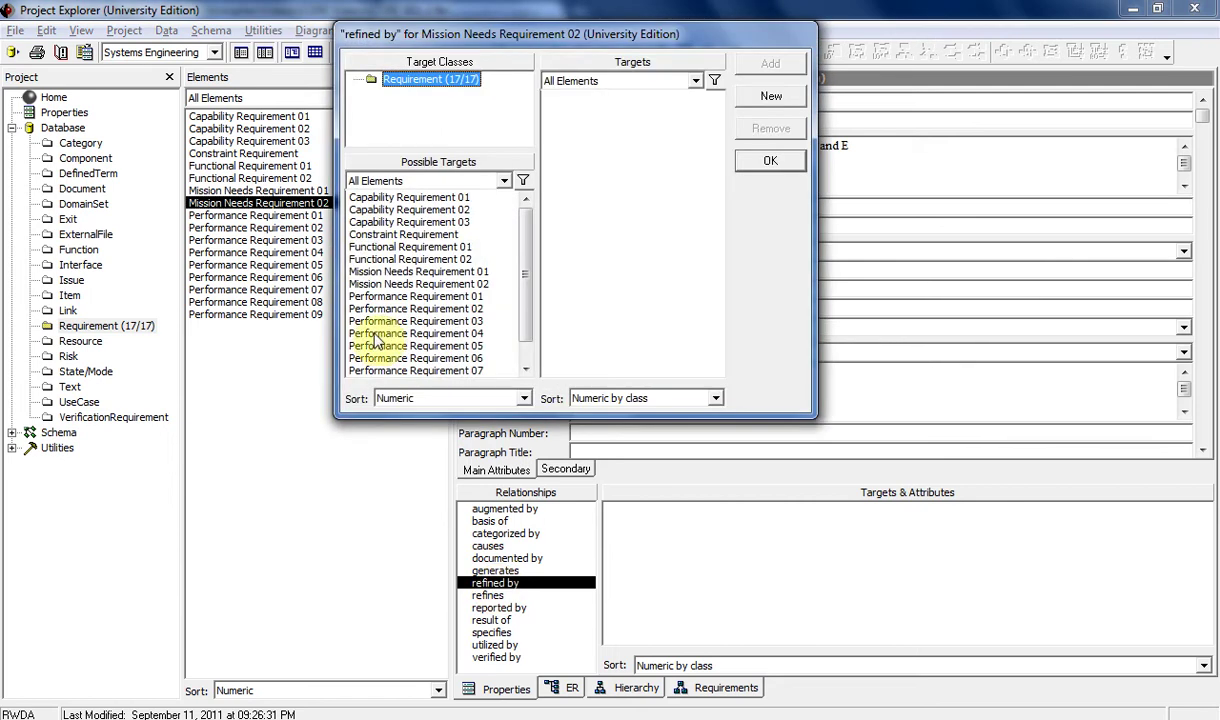
{"action": "double_click", "coordinate": [392, 223]}
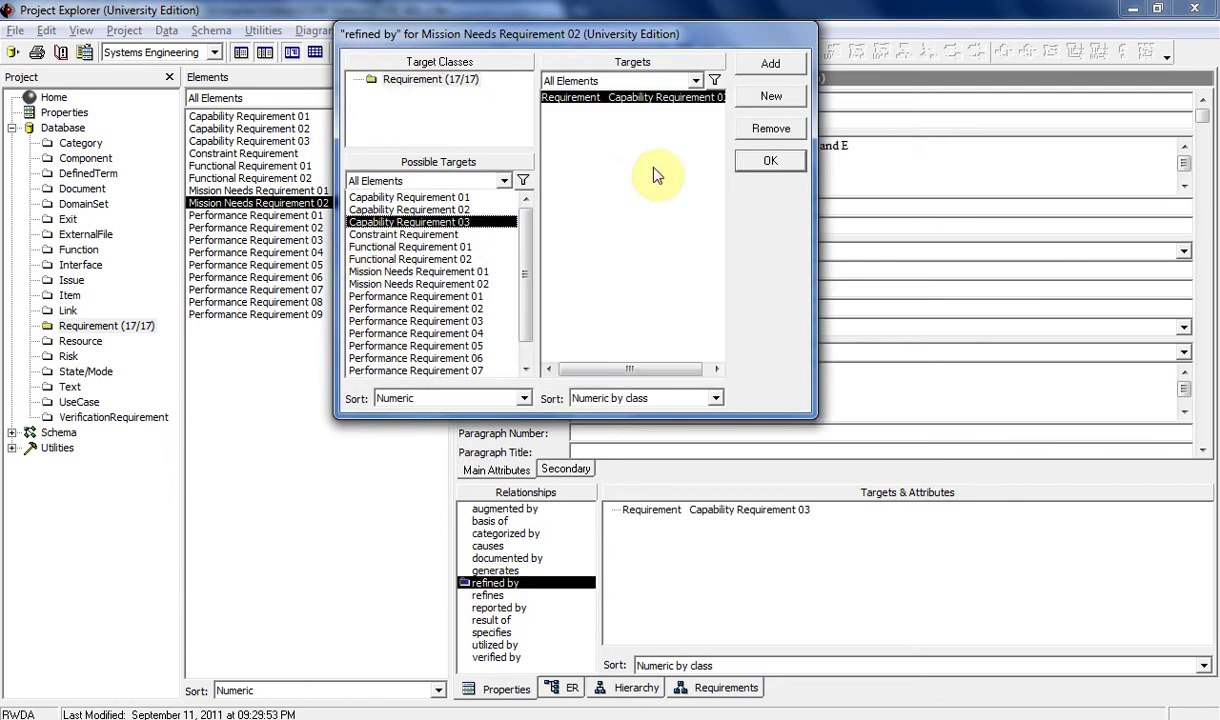
{"action": "left_click", "coordinate": [757, 162]}
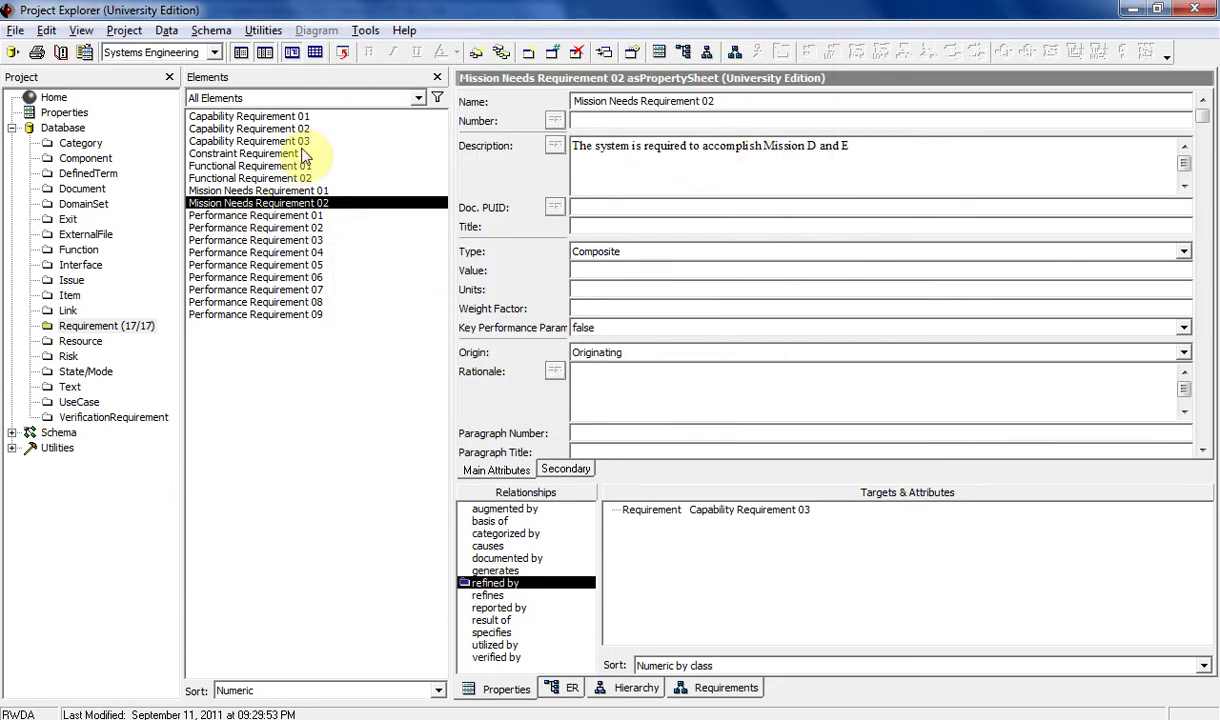
{"action": "left_click", "coordinate": [249, 191], "text": "ctrl"}
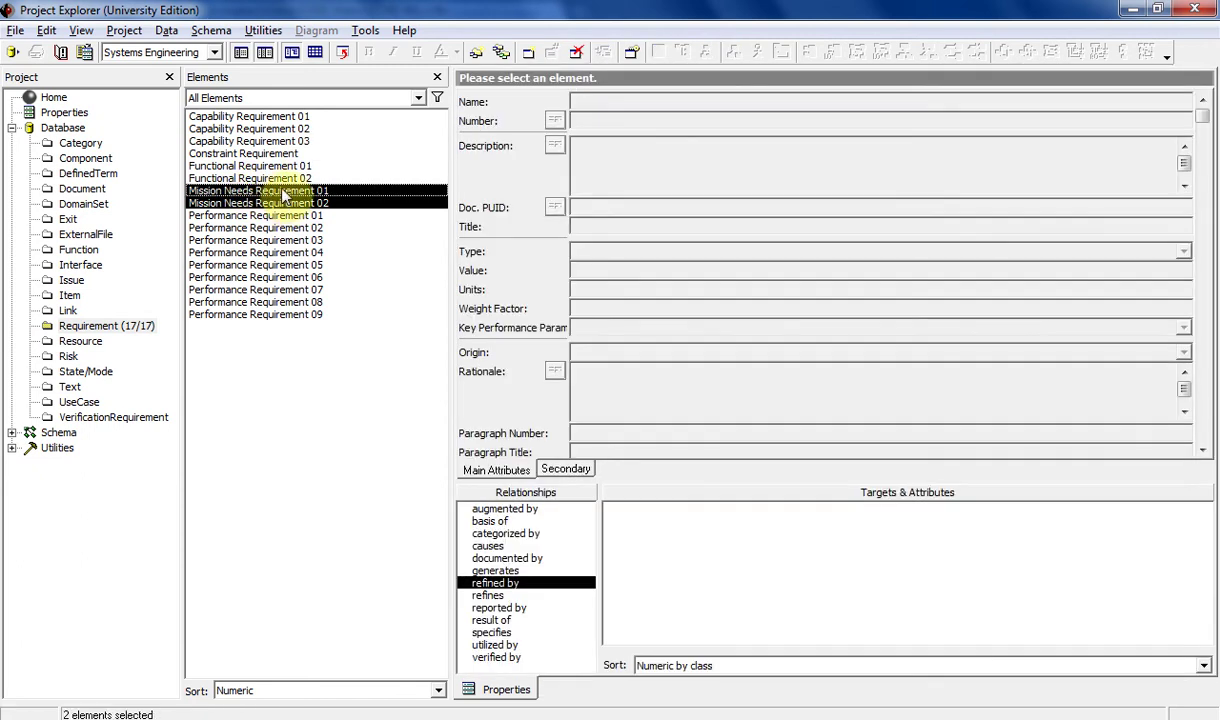
{"action": "left_click", "coordinate": [268, 141]}
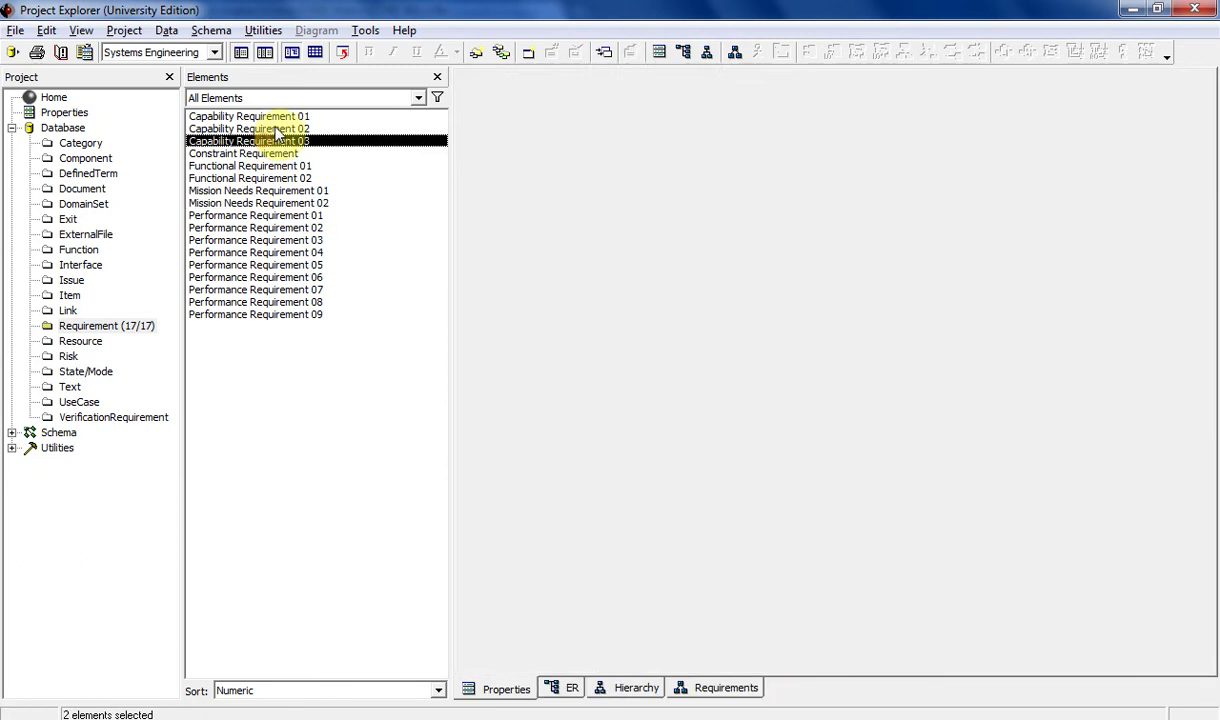
{"action": "left_click", "coordinate": [285, 116], "text": "shift"}
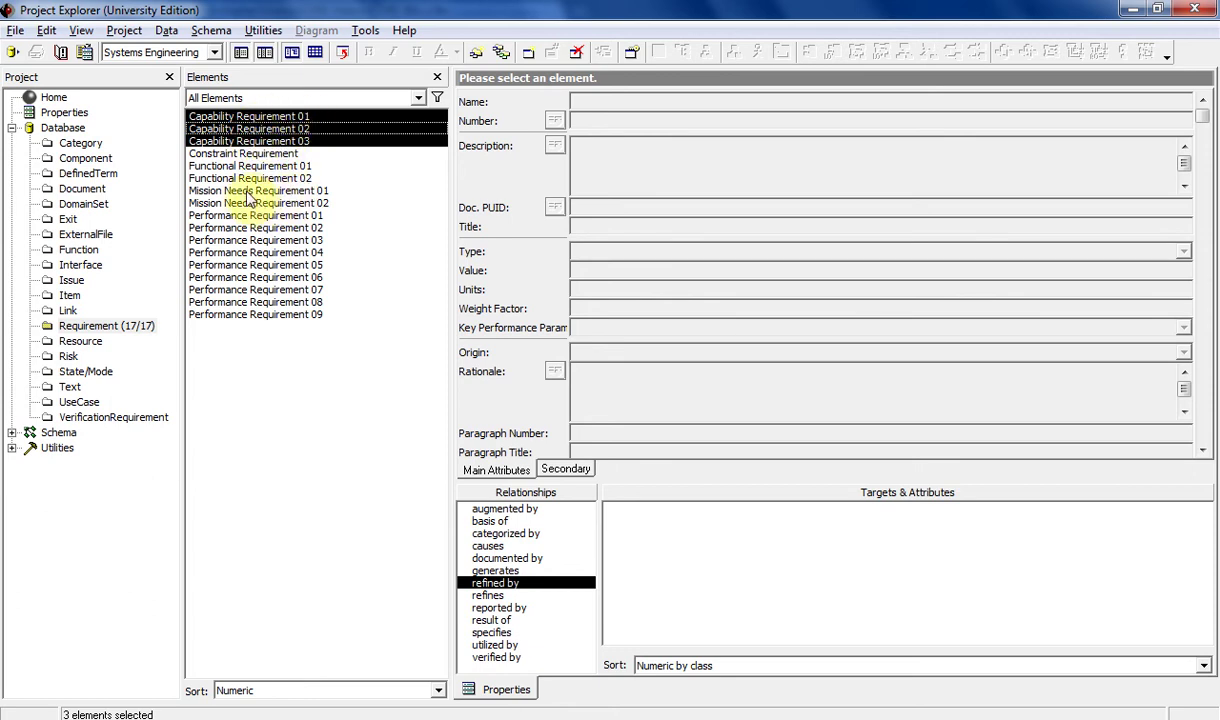
{"action": "left_click_drag", "start_coordinate": [299, 118], "coordinate": [480, 597]}
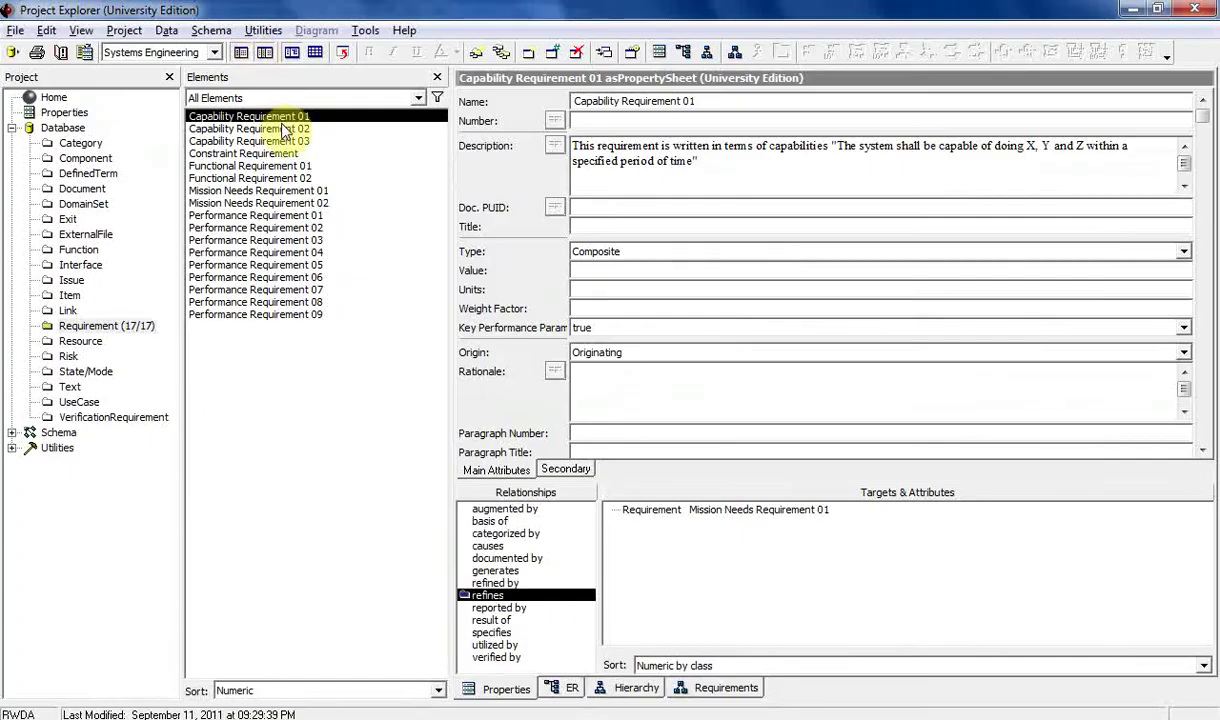
{"action": "left_click", "coordinate": [285, 130]}
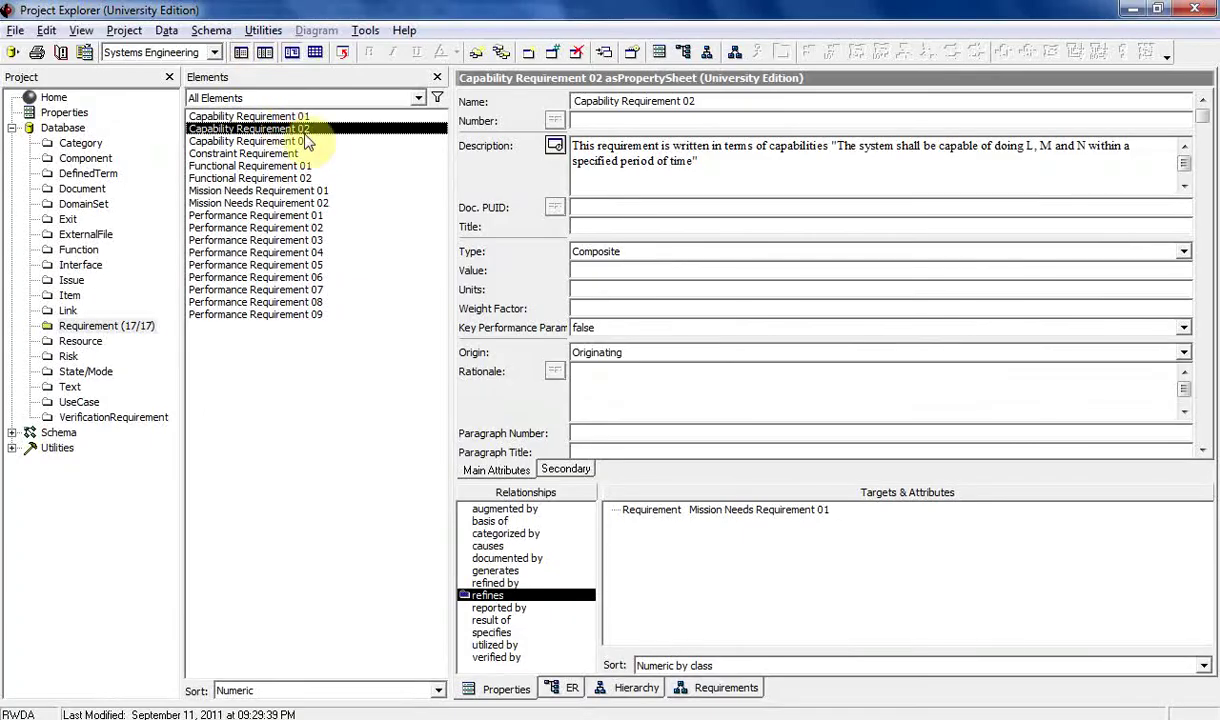
{"action": "left_click", "coordinate": [292, 141]}
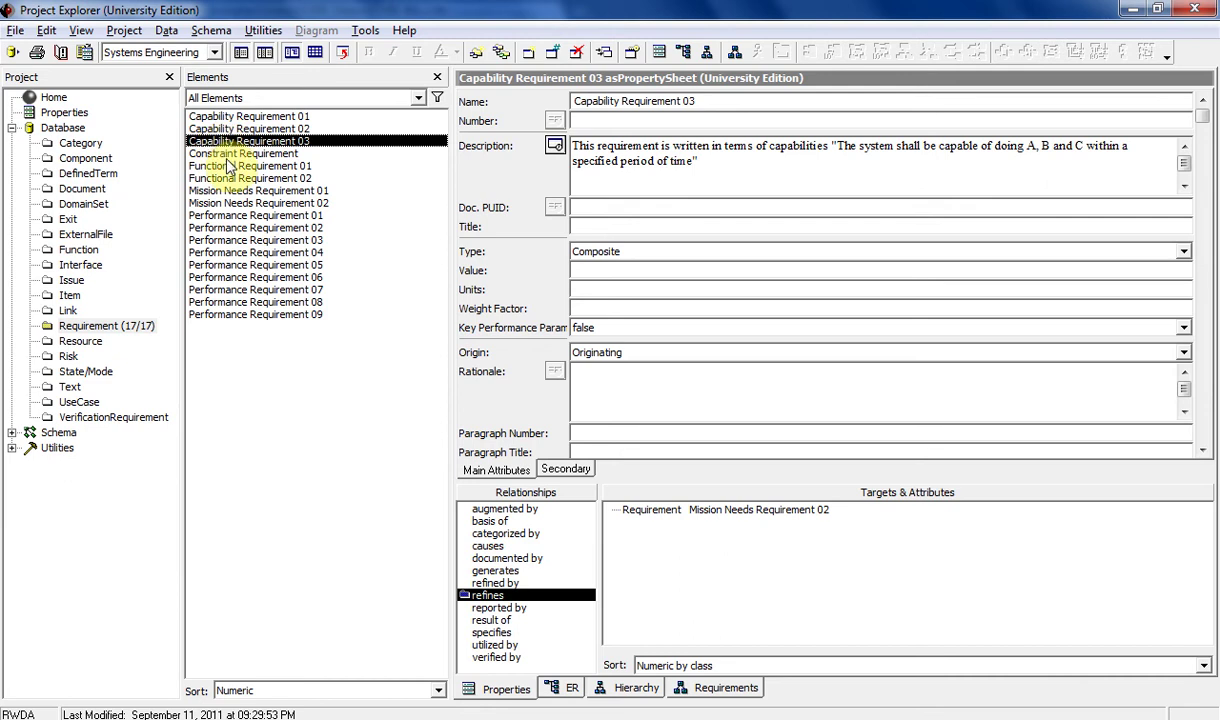
{"action": "left_click", "coordinate": [250, 117]}
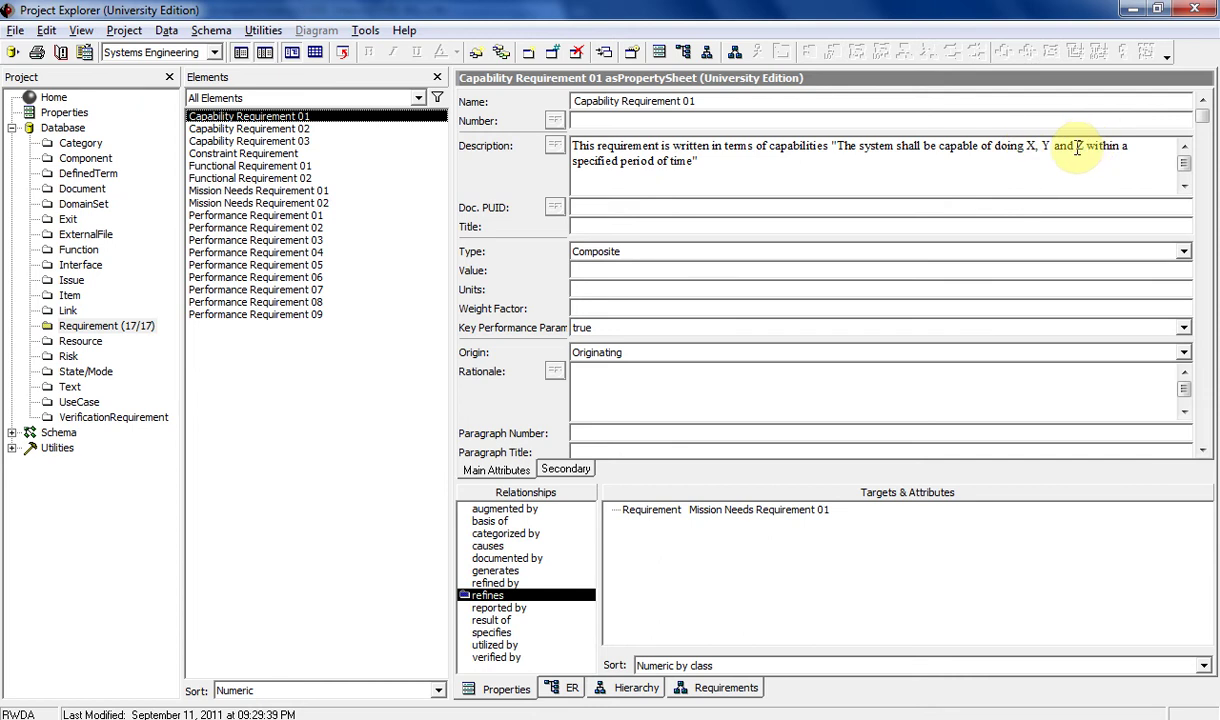
{"action": "left_click", "coordinate": [290, 216]}
{"action": "left_click", "coordinate": [305, 228]}
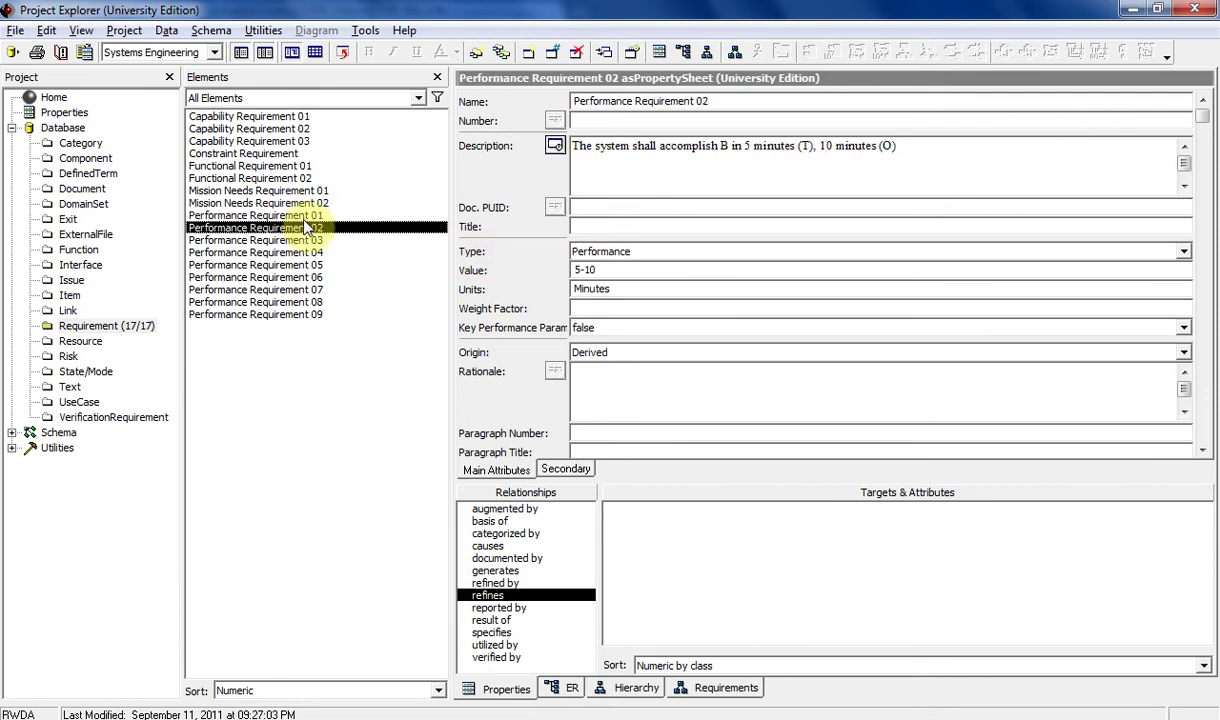
{"action": "key", "text": "Down"}
{"action": "key", "text": "Down"}
{"action": "key", "text": "Down"}
{"action": "key", "text": "Down"}
{"action": "key", "text": "Down"}
{"action": "key", "text": "Down"}
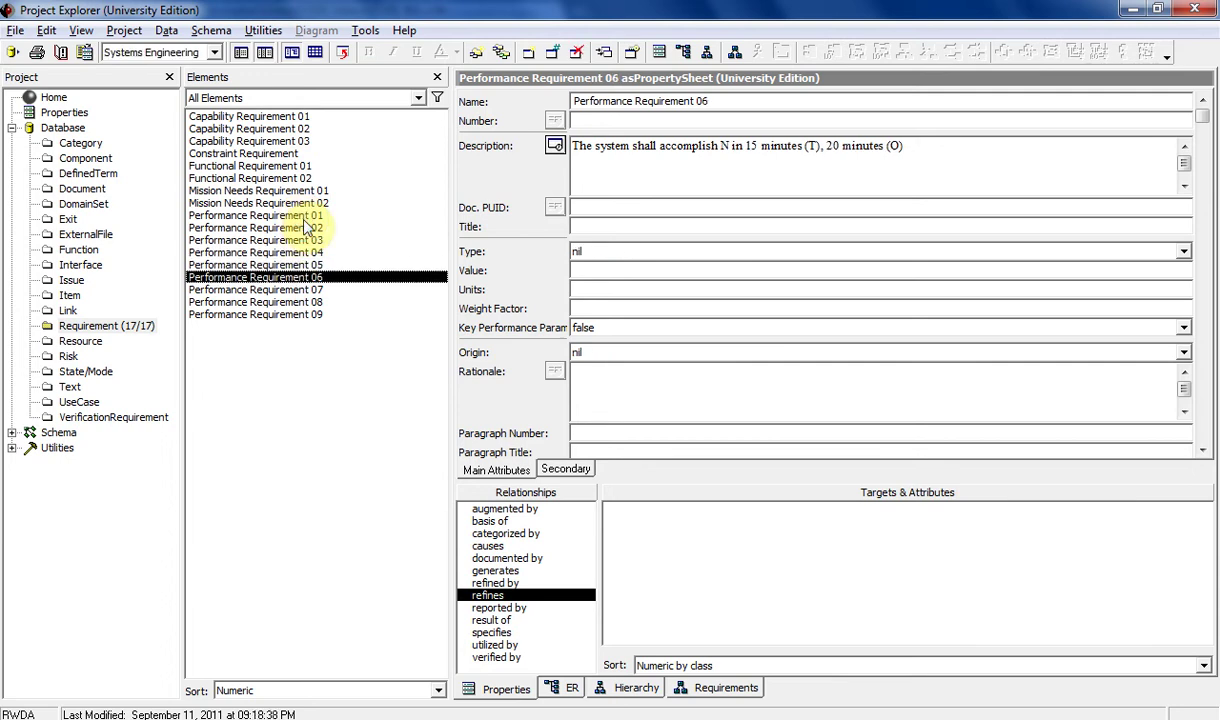
{"action": "key", "text": "Up"}
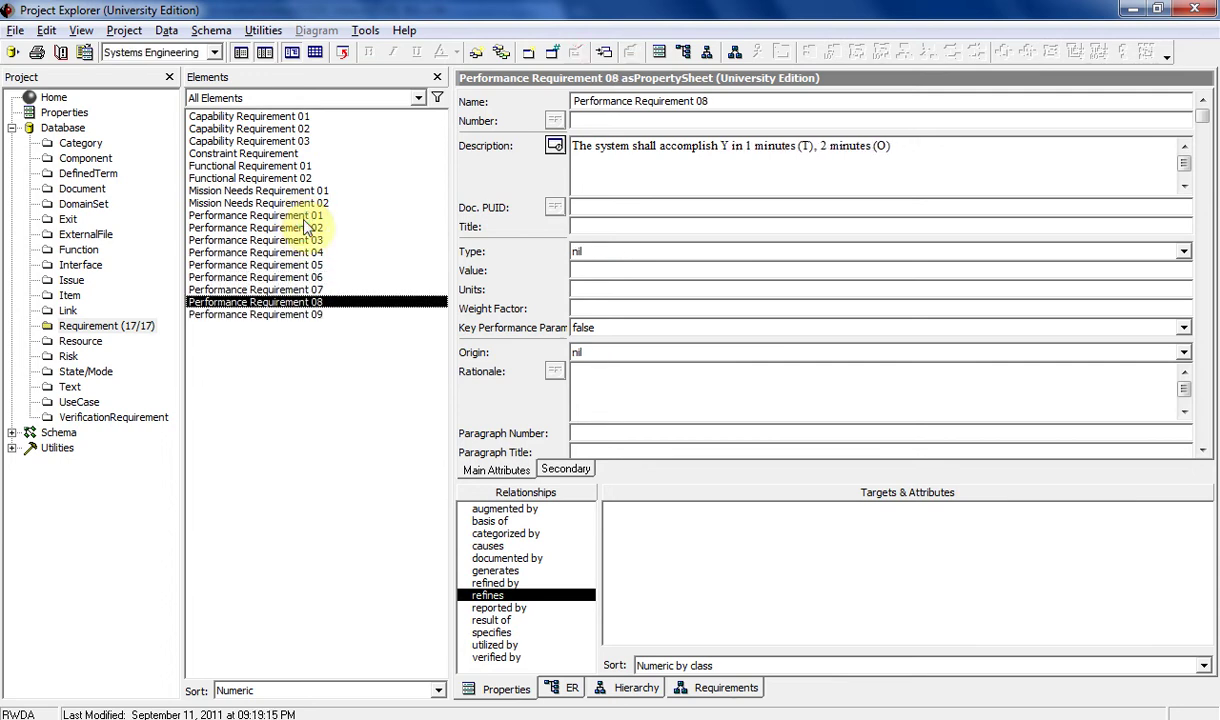
{"action": "left_click", "coordinate": [258, 117]}
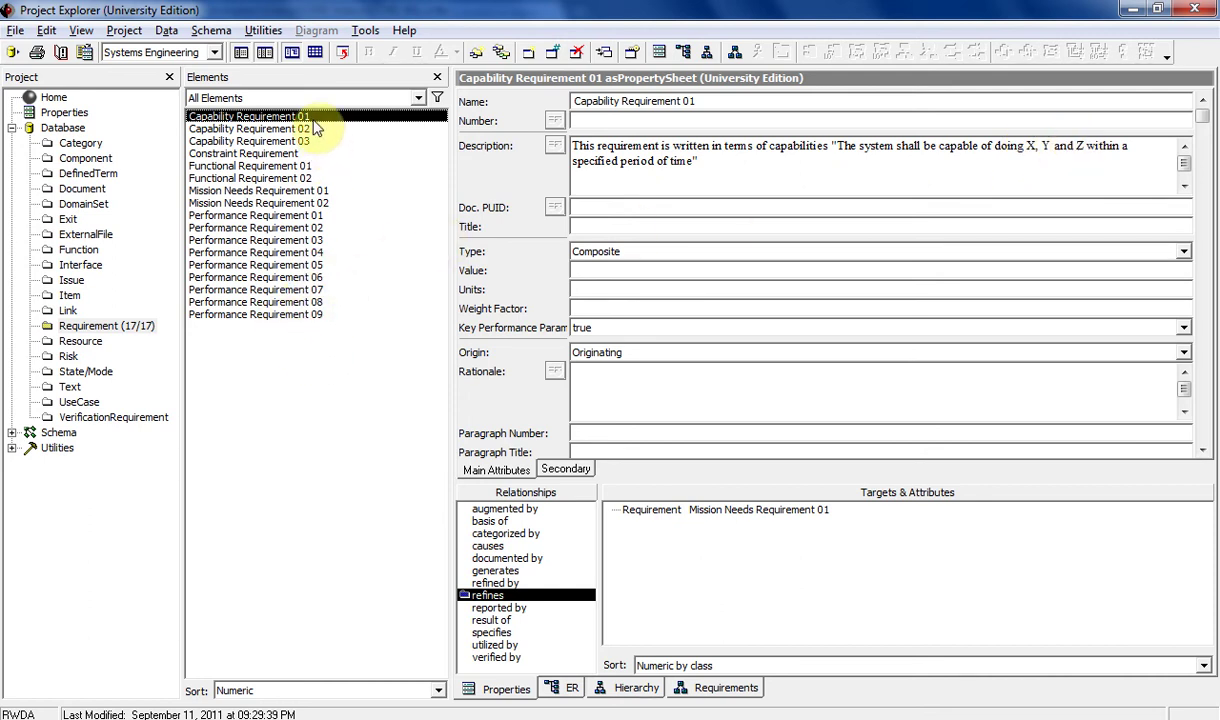
- Add Performance Requirements 07 through 09 as refined-by targets of Capability Requirement 01
{"action": "left_click", "coordinate": [510, 584]}
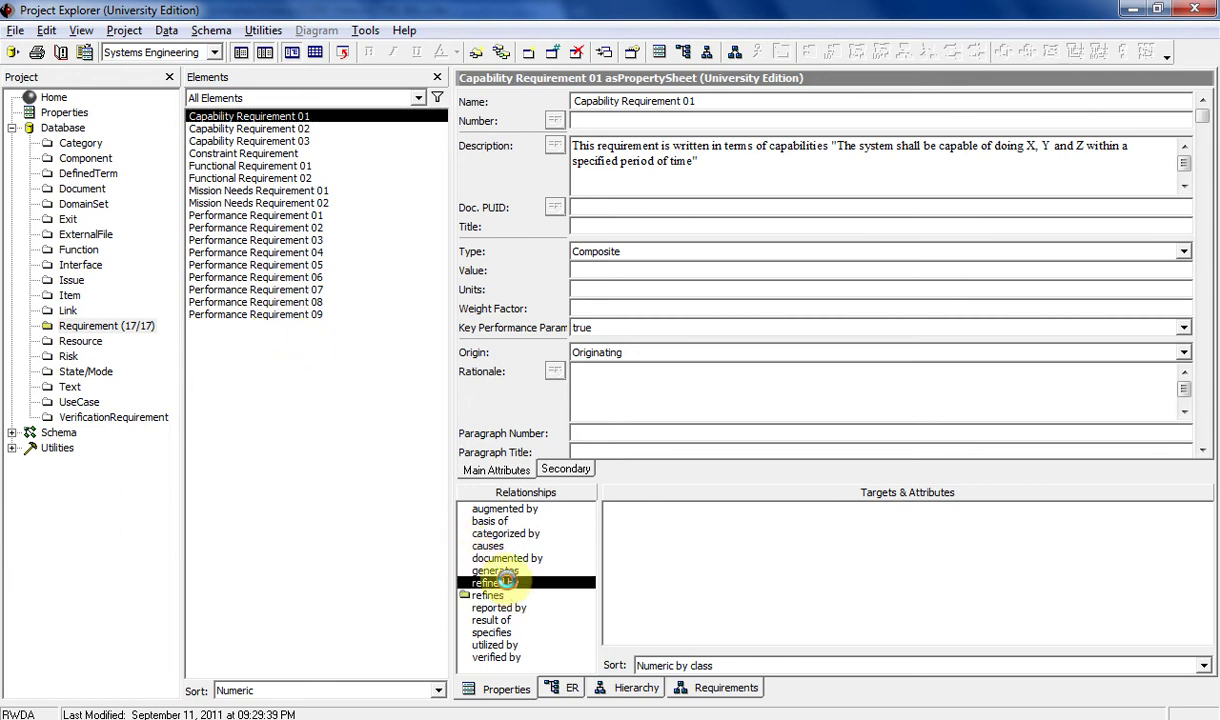
{"action": "double_click", "coordinate": [510, 587]}
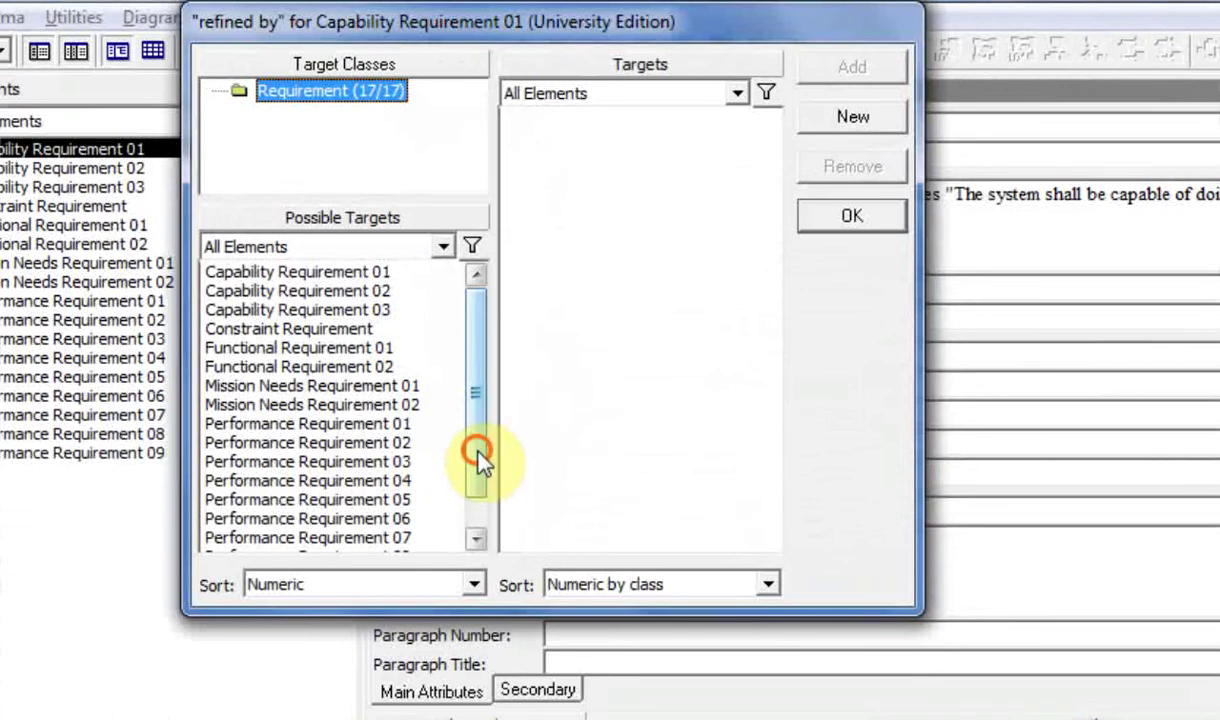
{"action": "left_click_drag", "start_coordinate": [475, 460], "coordinate": [482, 558]}
{"action": "left_click_drag", "start_coordinate": [467, 611], "coordinate": [457, 718]}
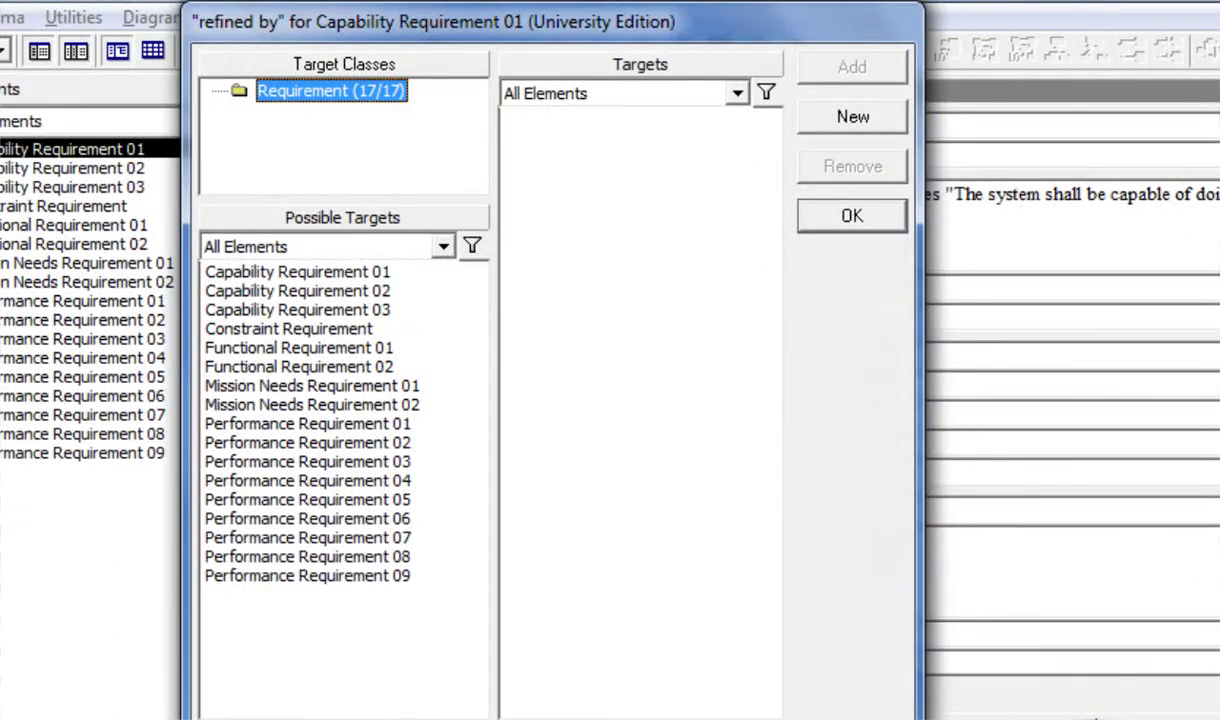
{"action": "left_click", "coordinate": [405, 538]}
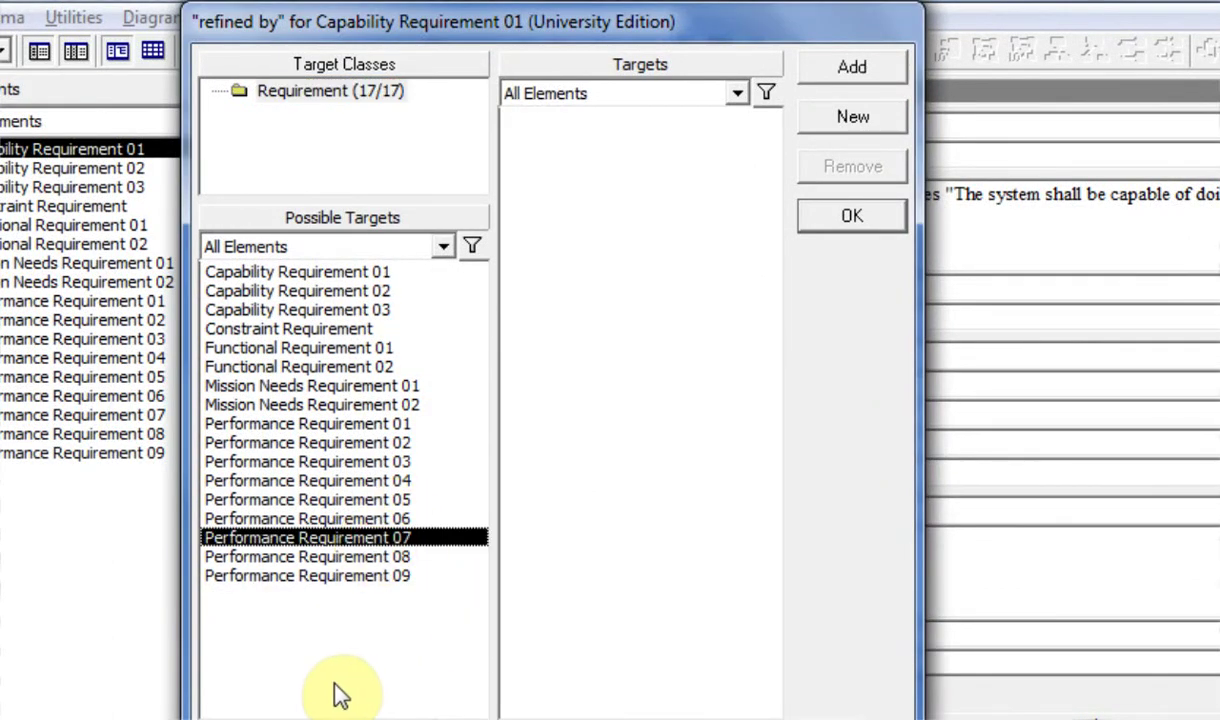
{"action": "left_click", "coordinate": [360, 576], "text": "shift"}
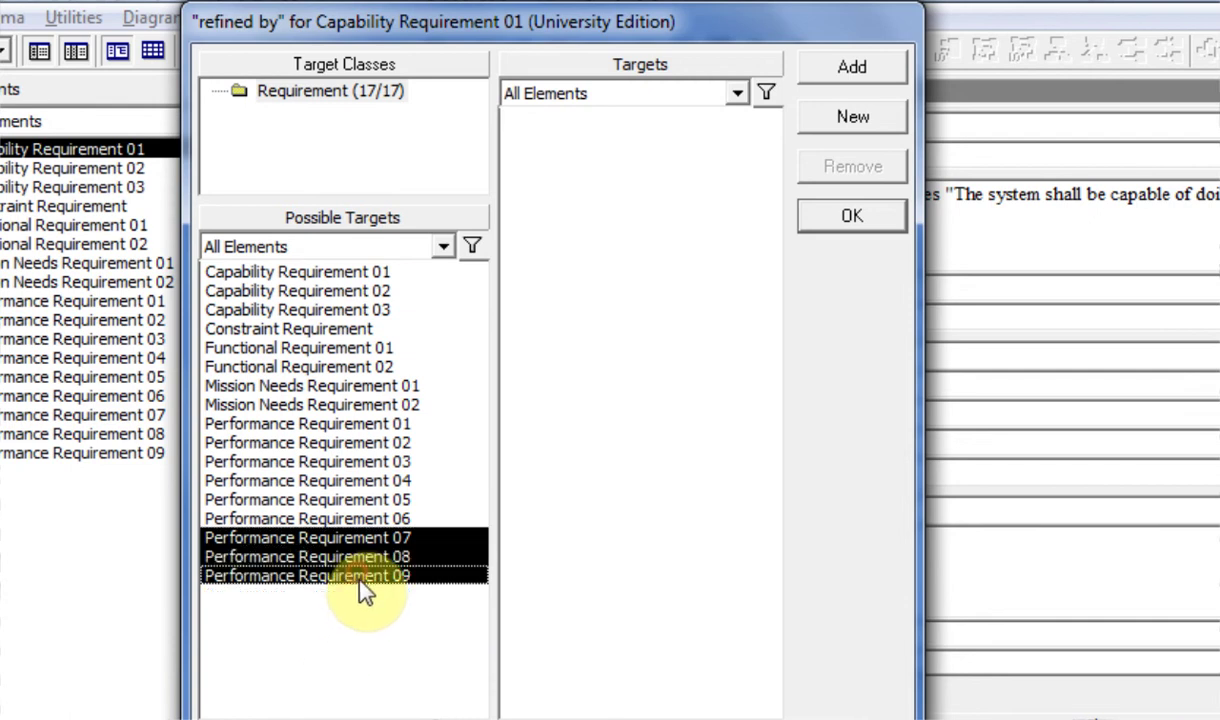
{"action": "left_click", "coordinate": [855, 72]}
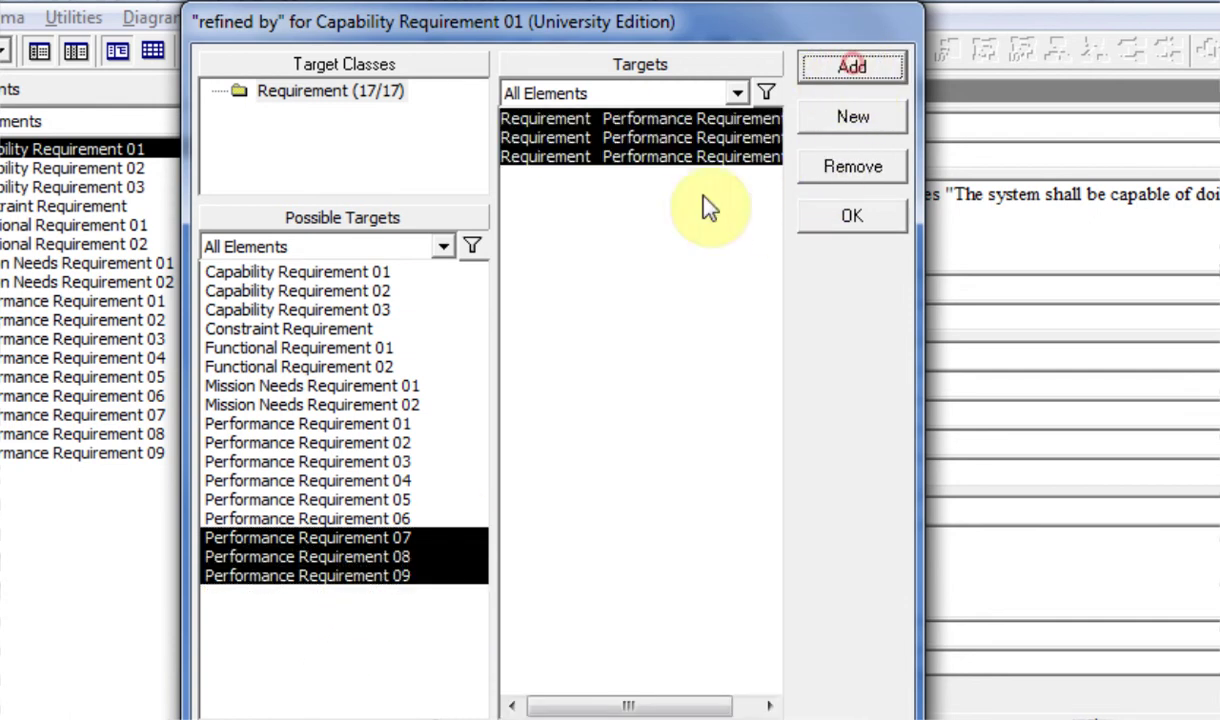
{"action": "left_click", "coordinate": [826, 216]}
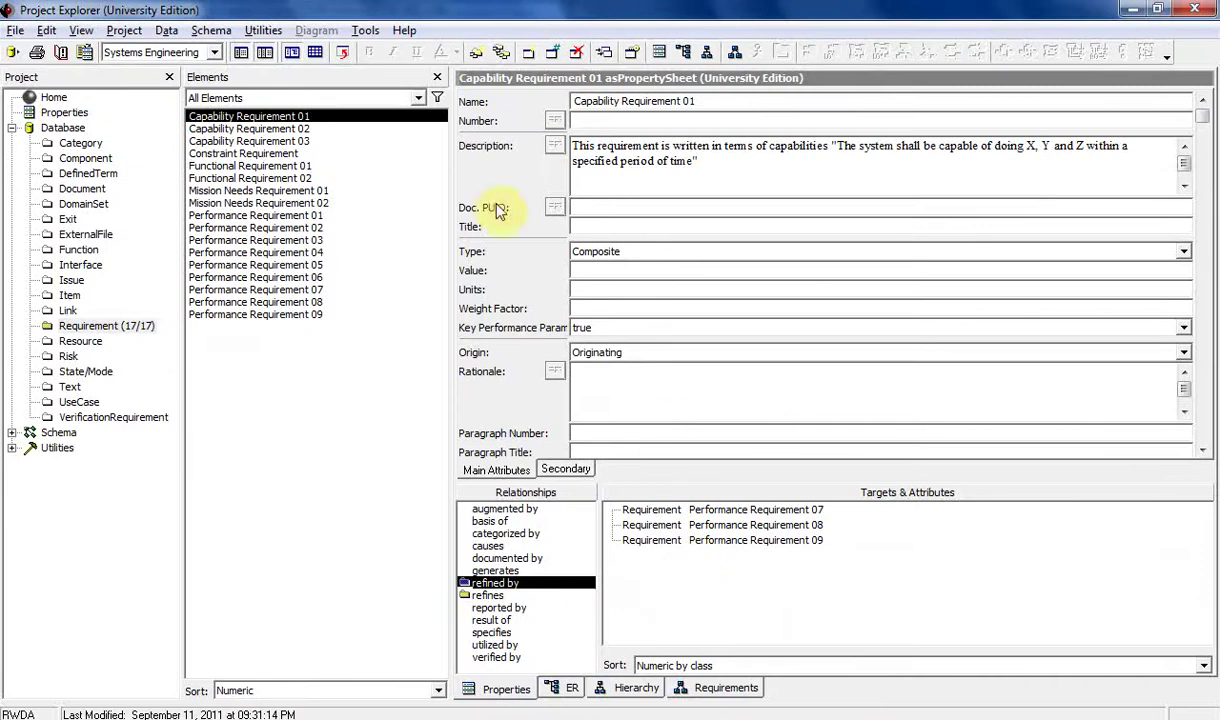
- Check Performance Requirements 04 to 06, then open Capability Requirement 02's refined-by targets
{"action": "left_click", "coordinate": [263, 129]}
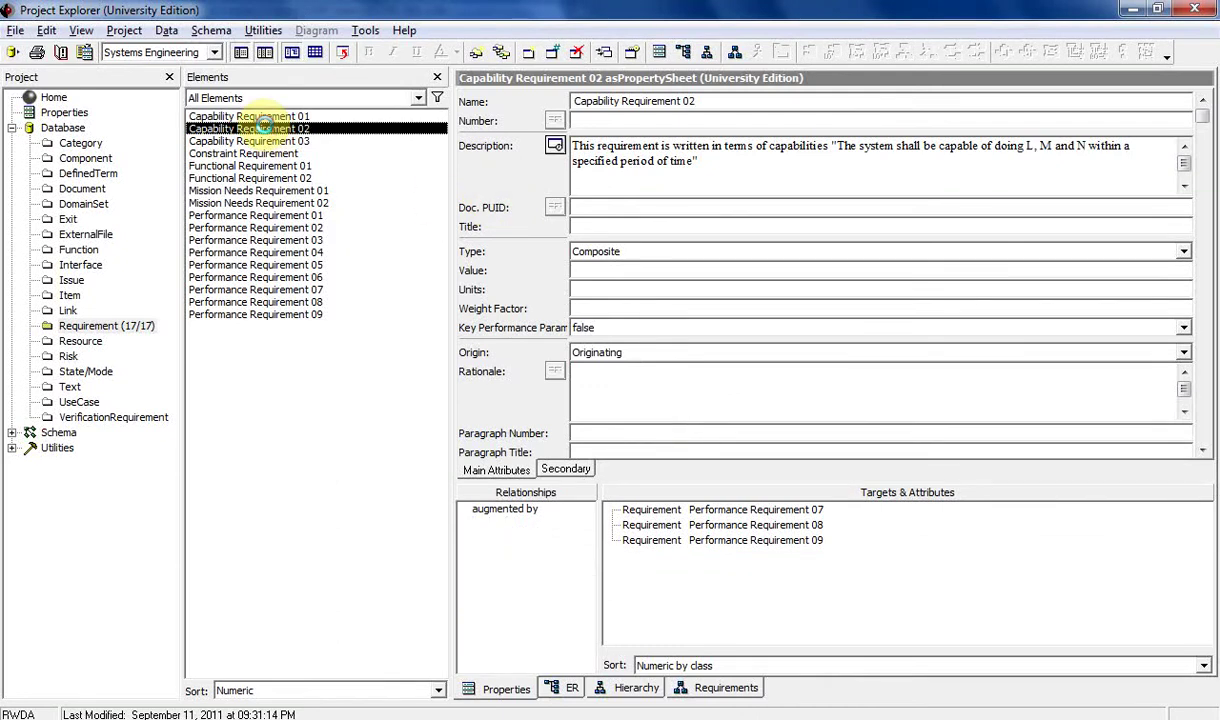
{"action": "left_click", "coordinate": [312, 253]}
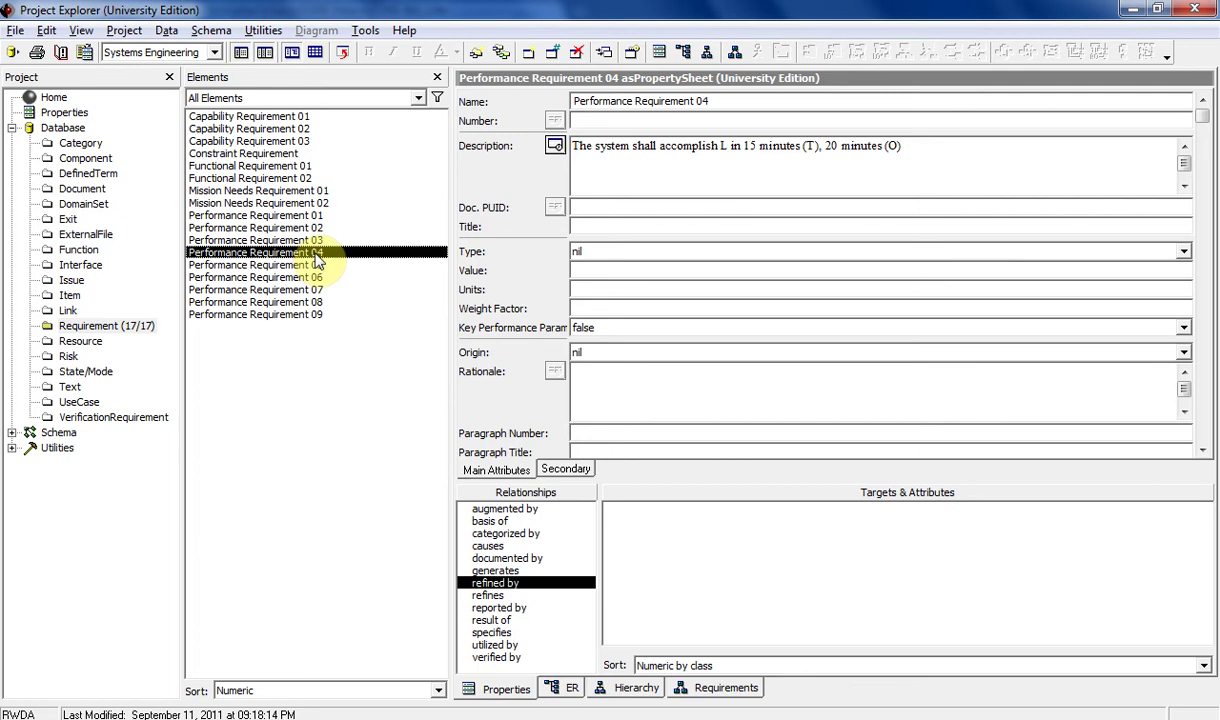
{"action": "key", "text": "Down"}
{"action": "key", "text": "Down"}
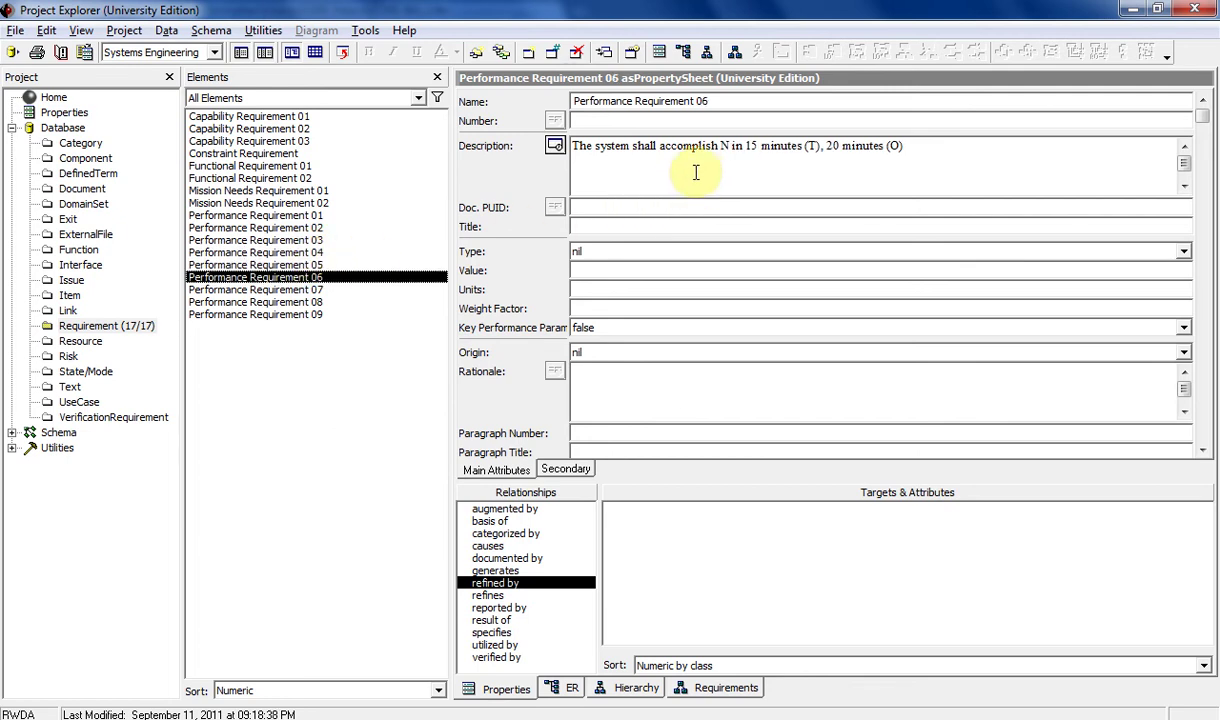
{"action": "key", "text": "Up"}
{"action": "key", "text": "Up"}
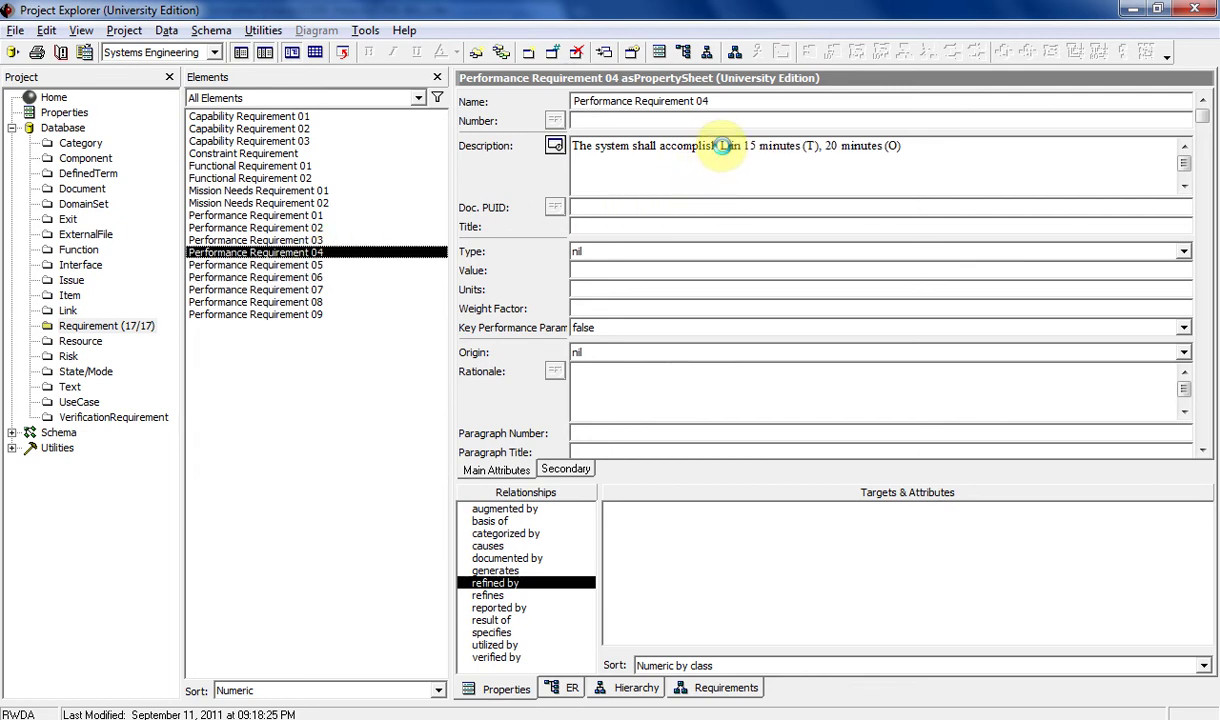
{"action": "left_click_drag", "start_coordinate": [300, 128], "coordinate": [485, 590]}
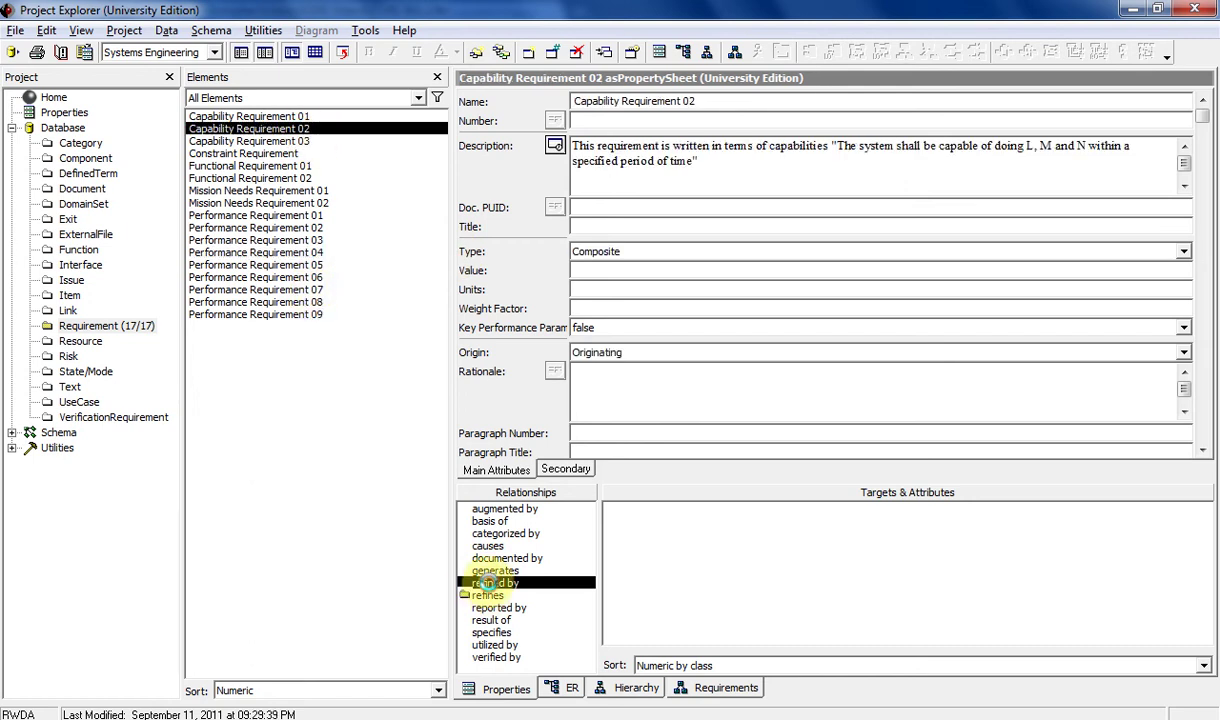
{"action": "double_click", "coordinate": [487, 588]}
- Add Performance Requirements 04, 05 and 06 as refined-by targets of Capability Requirement 02
{"action": "left_click", "coordinate": [463, 332]}
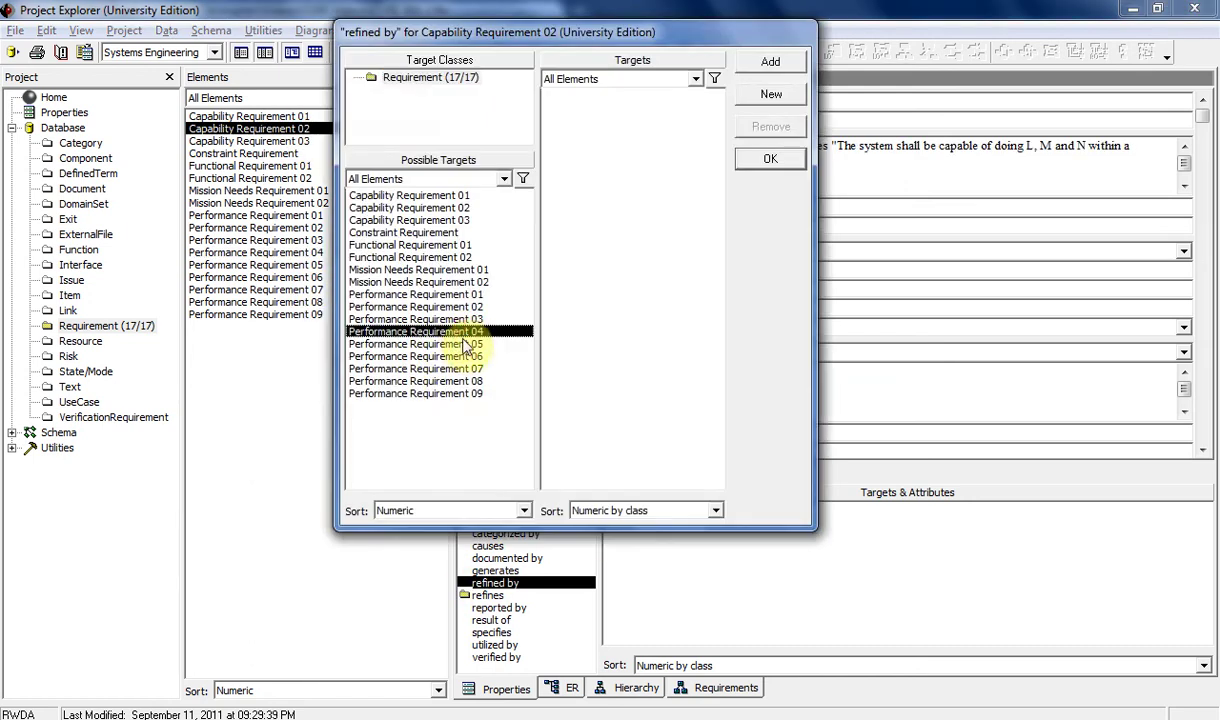
{"action": "left_click", "coordinate": [463, 344], "text": "ctrl"}
{"action": "left_click", "coordinate": [465, 357], "text": "shift"}
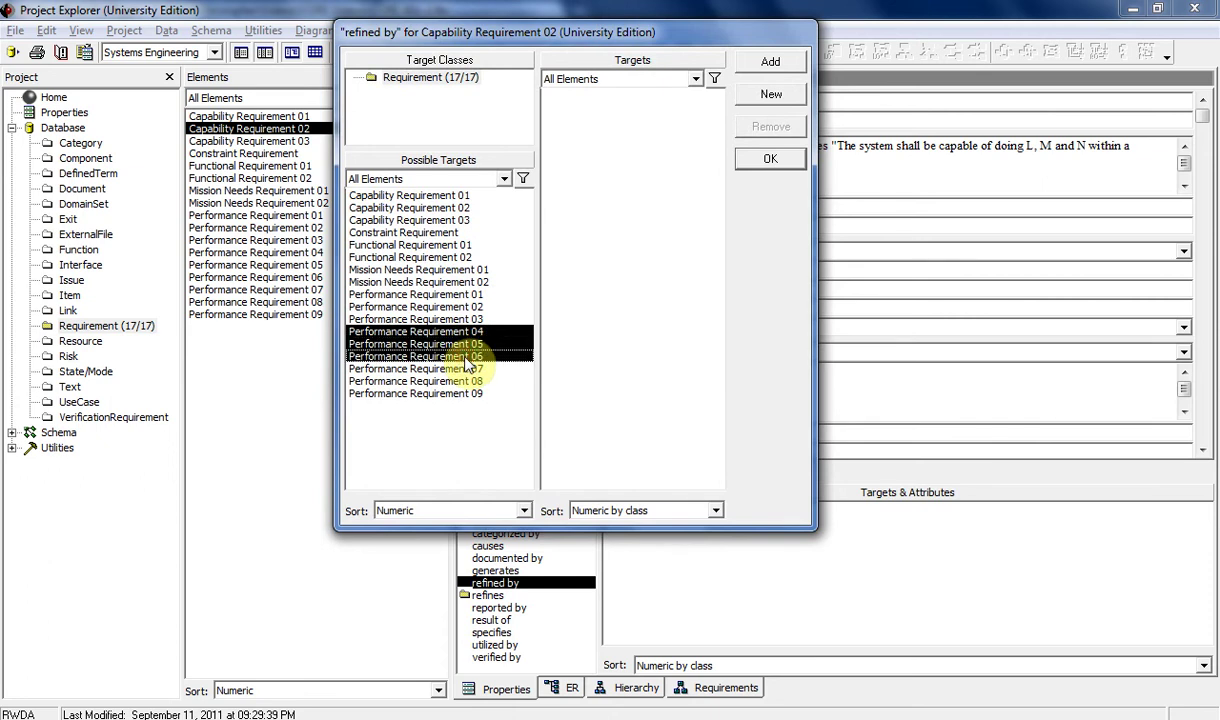
{"action": "left_click", "coordinate": [770, 61]}
{"action": "left_click", "coordinate": [766, 165]}
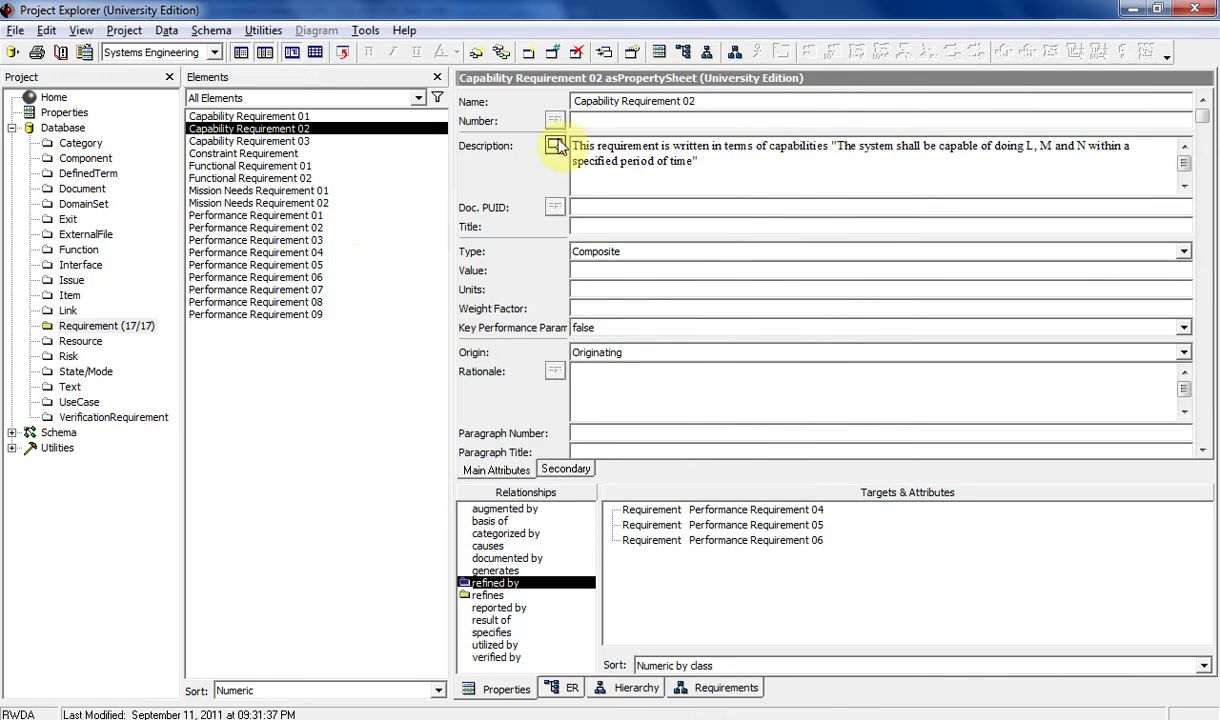
{"action": "left_click", "coordinate": [304, 142]}
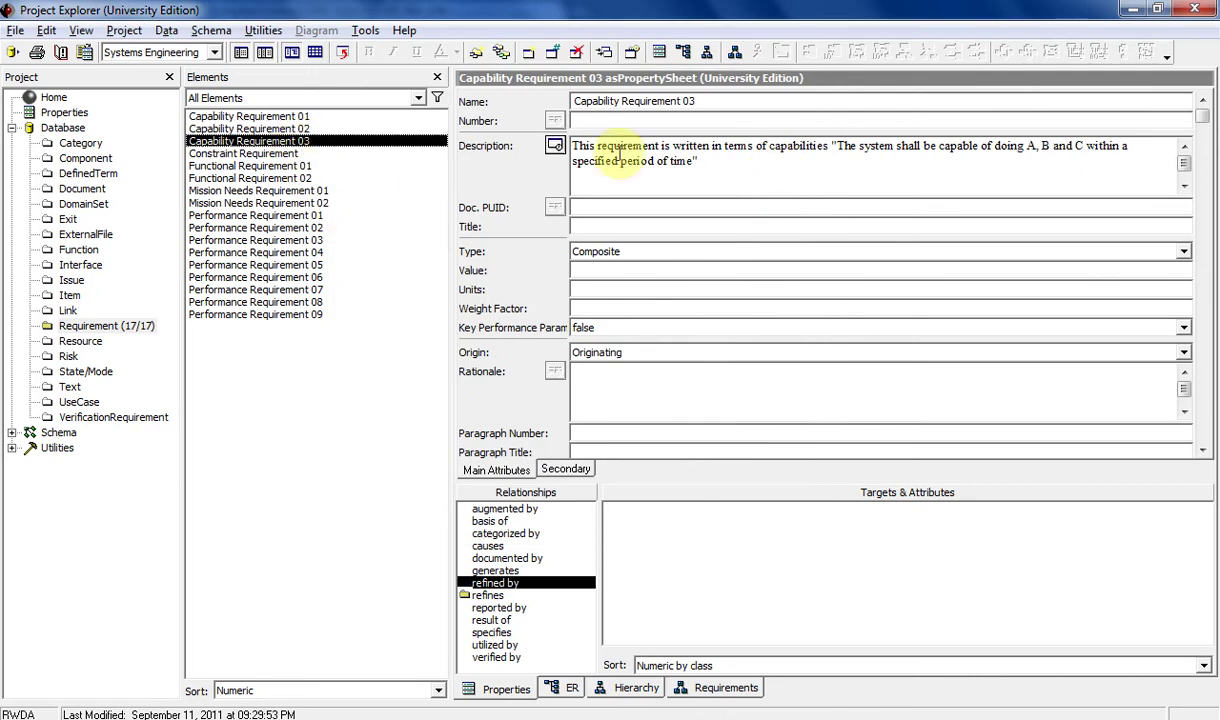
- Link Performance Requirements 01–03 as refined-by targets of Capability Requirement 03
{"action": "double_click", "coordinate": [493, 585]}
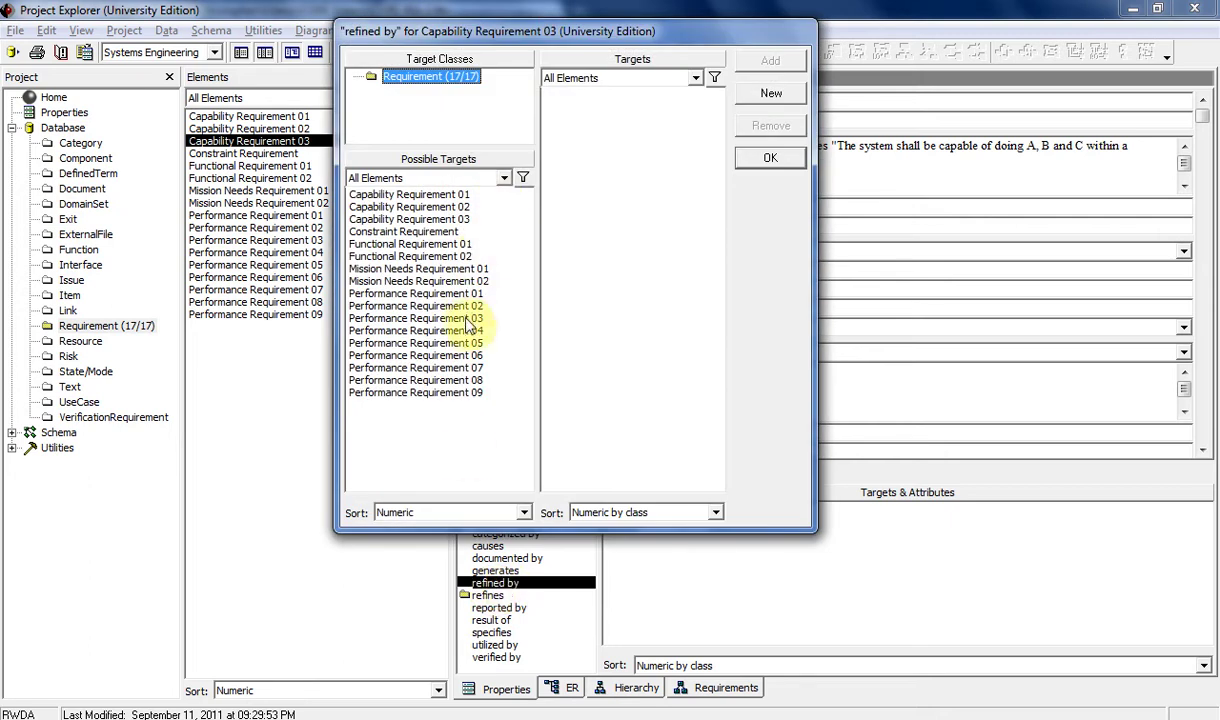
{"action": "left_click_drag", "start_coordinate": [442, 293], "coordinate": [442, 318]}
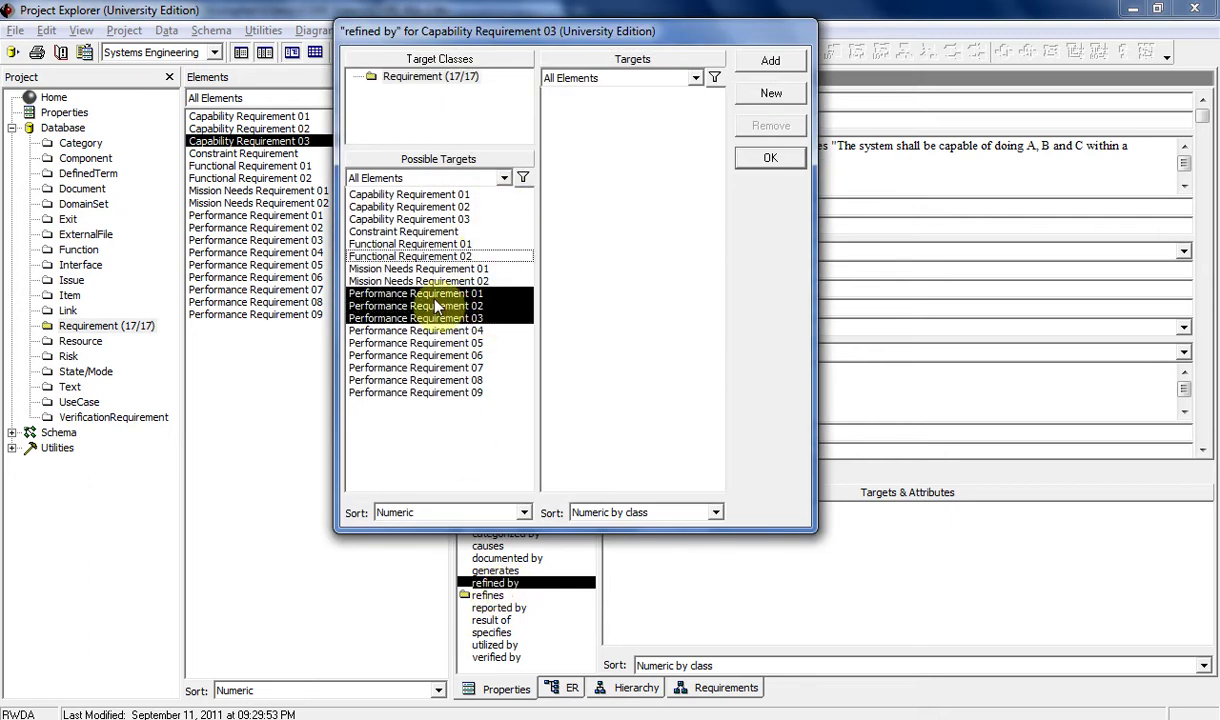
{"action": "left_click", "coordinate": [770, 60]}
{"action": "left_click", "coordinate": [770, 160]}
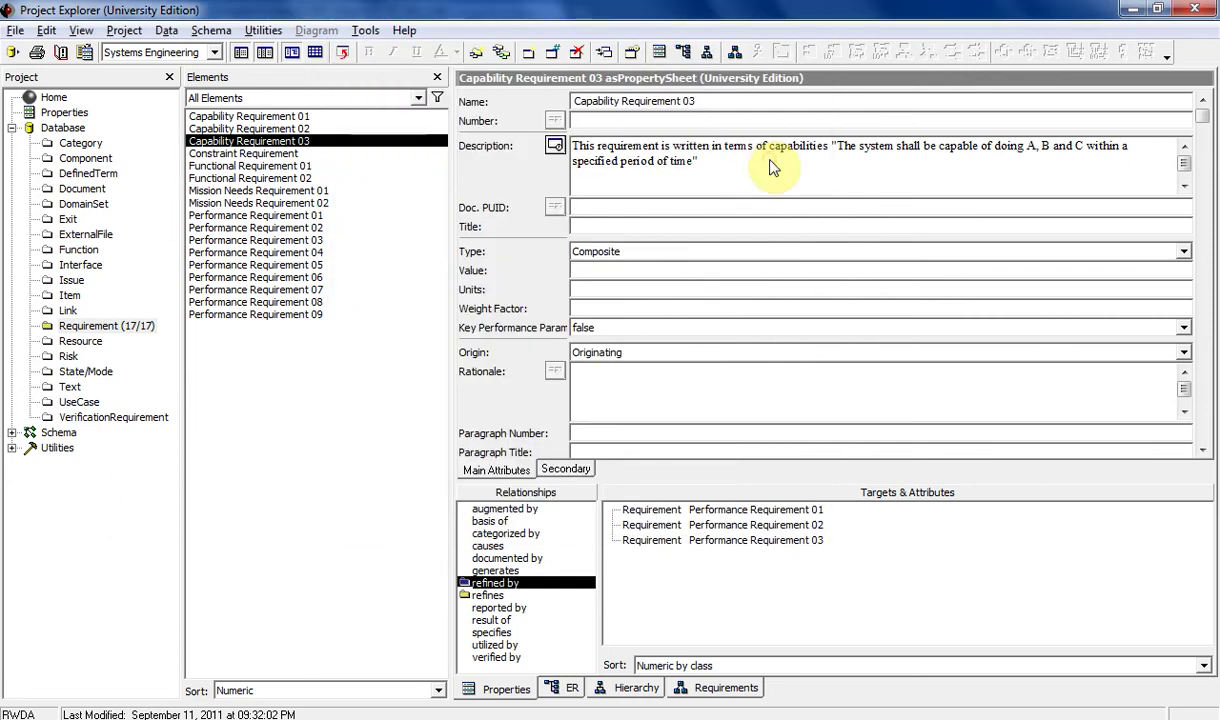
{"action": "left_click", "coordinate": [300, 216]}
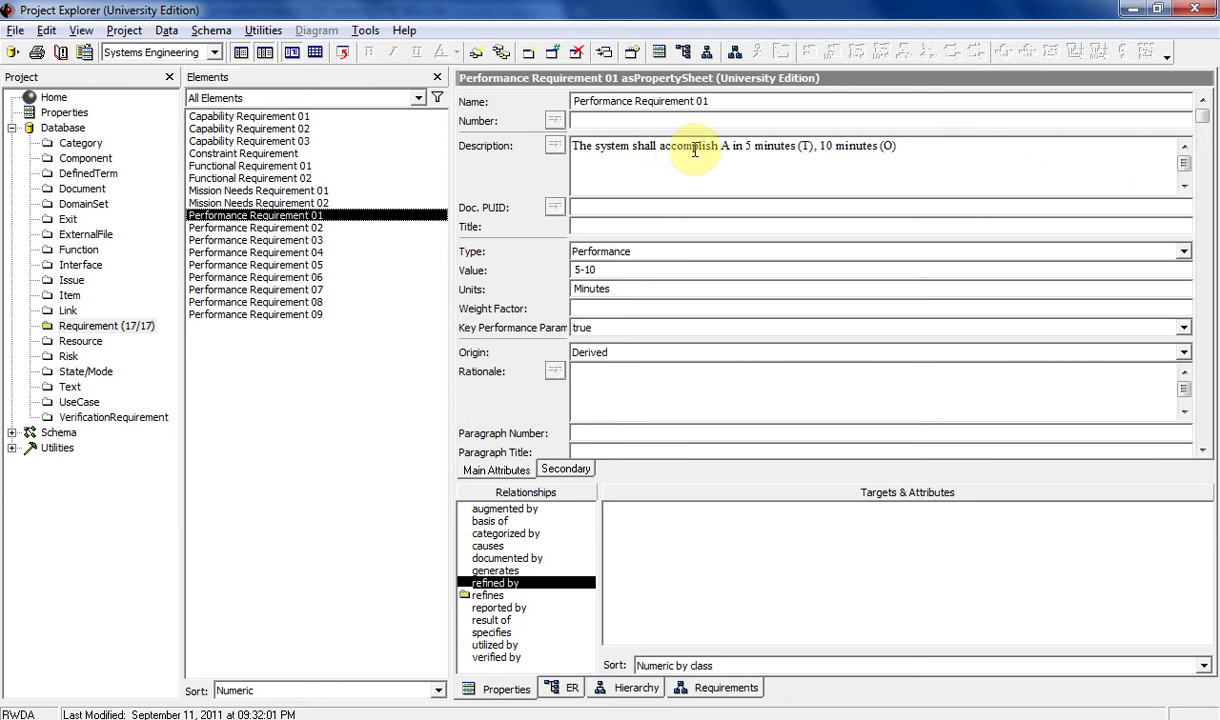
- Replace the 'T' in the requirement description with 'O'
{"action": "double_click", "coordinate": [806, 146]}
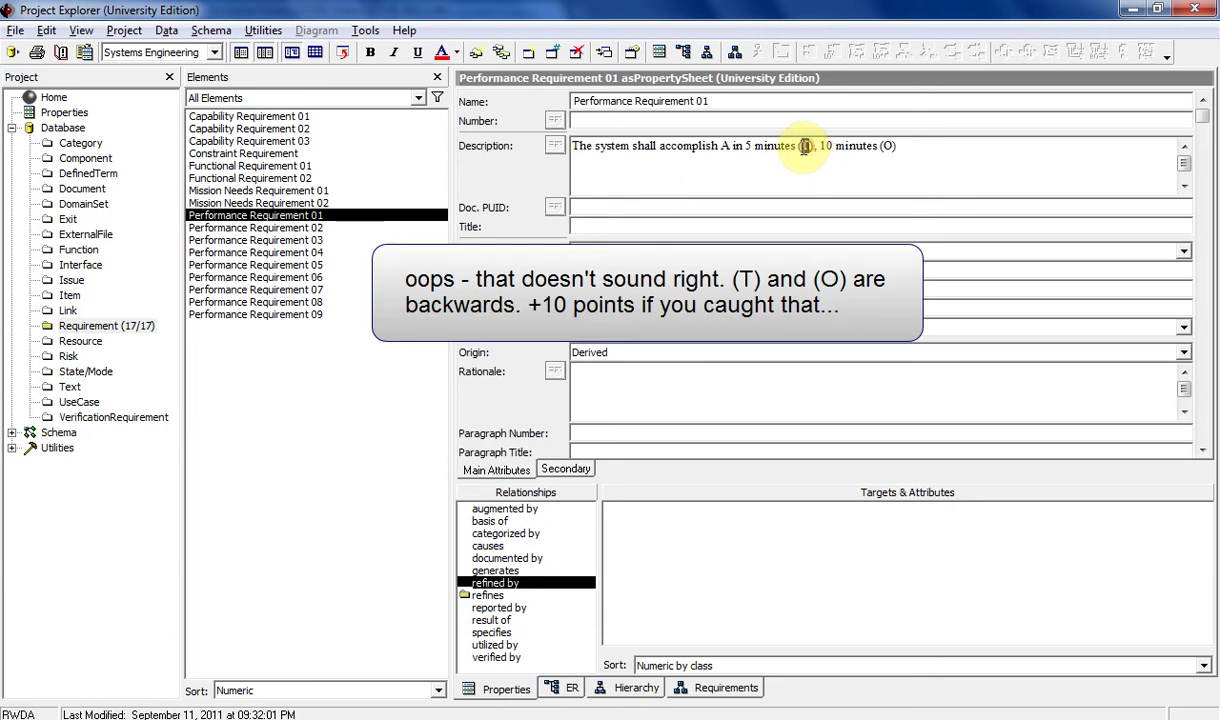
{"action": "type", "text": "O"}
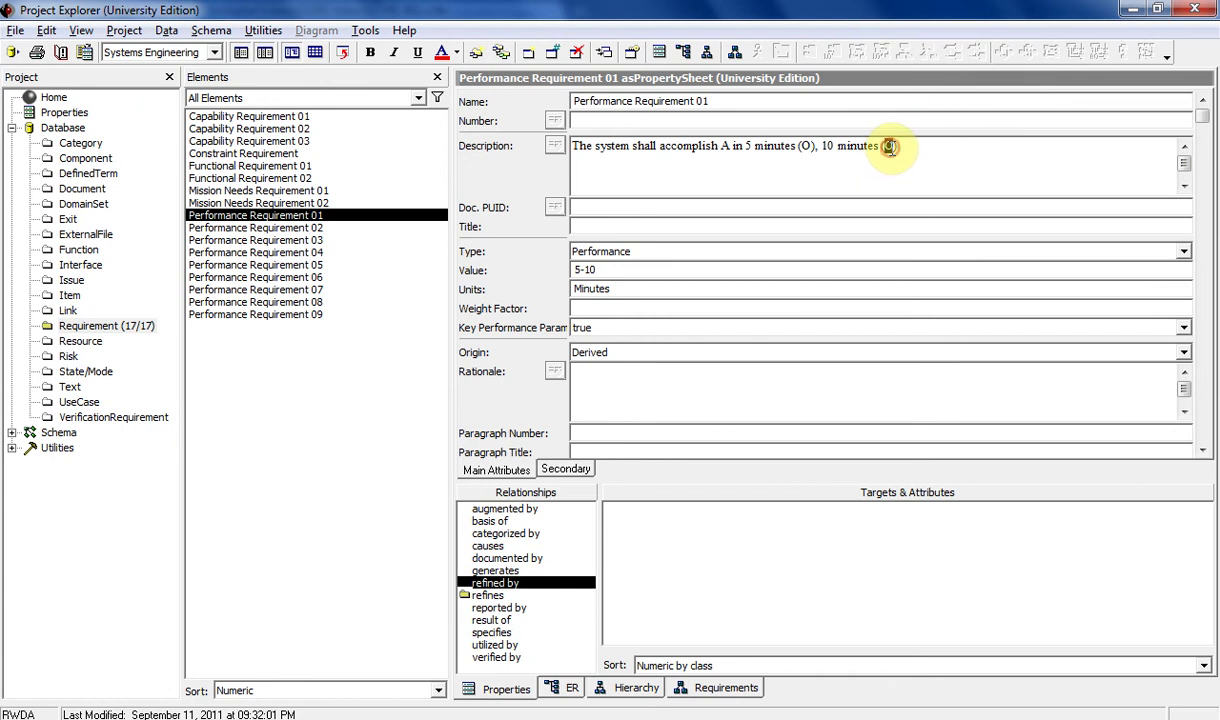
{"action": "key", "text": "Down"}
{"action": "key", "text": "Down"}
- Review Performance Requirements 03 through 09, then return to Performance Requirement 01
{"action": "left_click", "coordinate": [805, 147]}
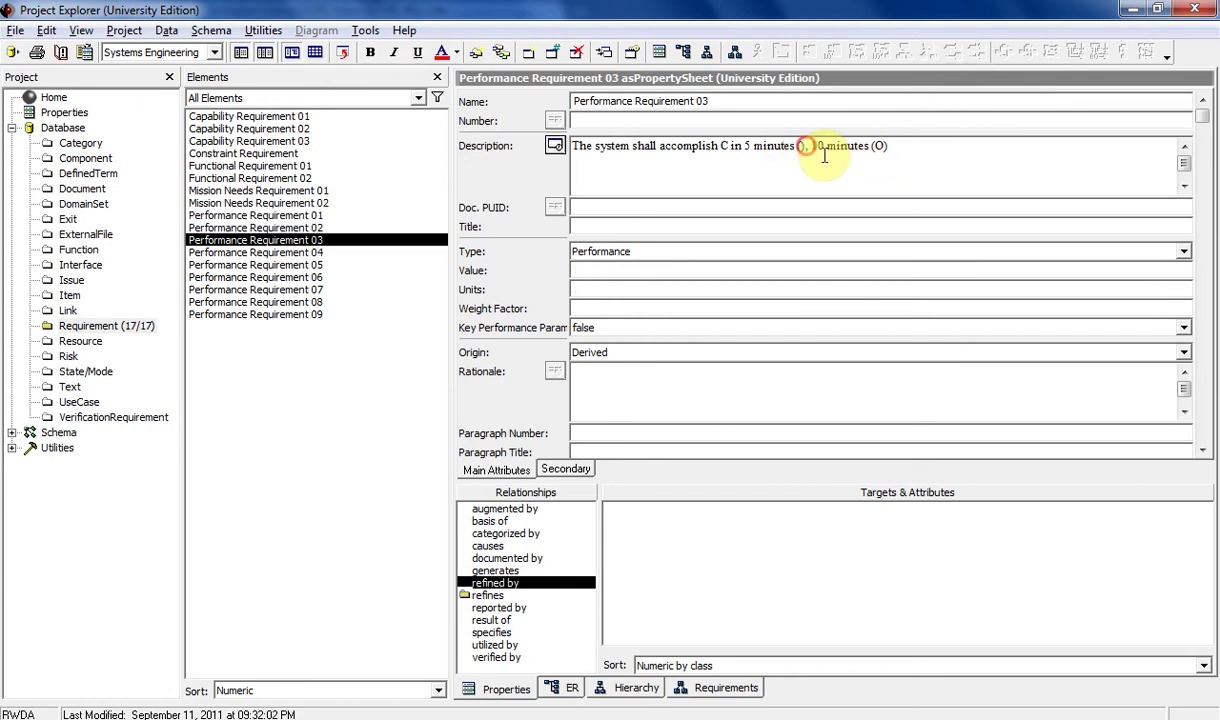
{"action": "left_click", "coordinate": [256, 252]}
{"action": "left_click", "coordinate": [340, 265]}
{"action": "left_click", "coordinate": [295, 277]}
{"action": "left_click", "coordinate": [255, 289]}
{"action": "left_click", "coordinate": [255, 301]}
{"action": "left_click", "coordinate": [395, 315]}
{"action": "left_click", "coordinate": [883, 146]}
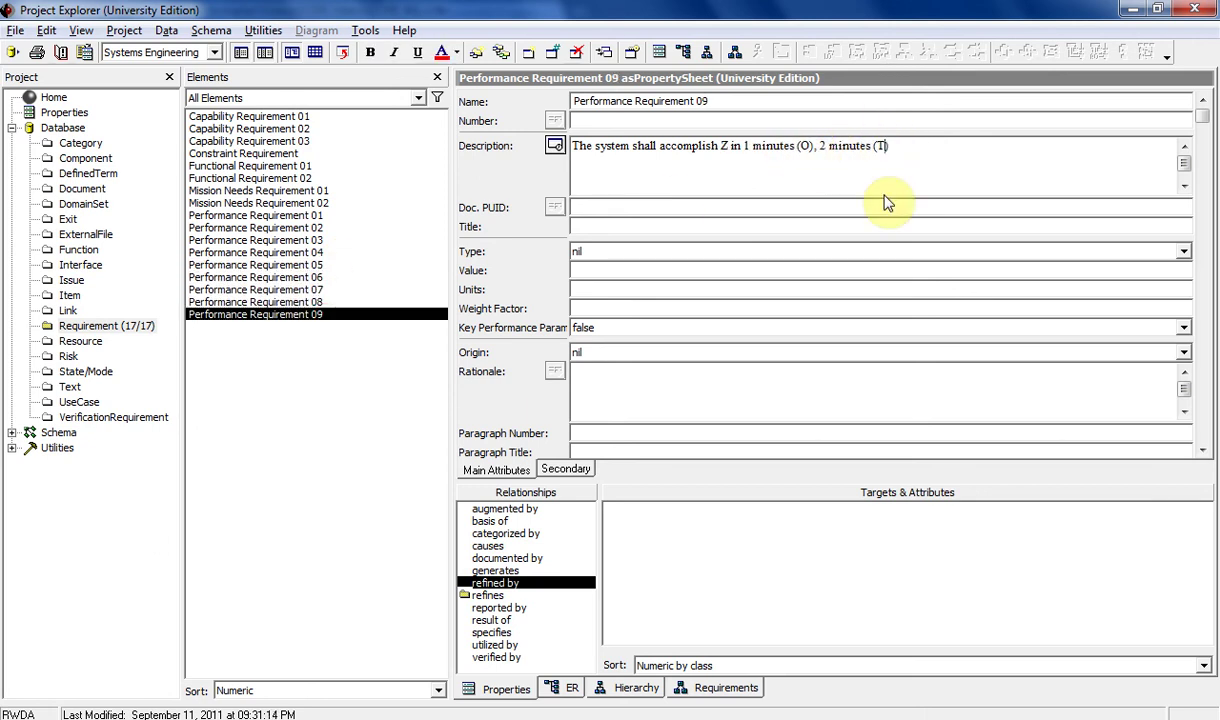
{"action": "left_click", "coordinate": [274, 216]}
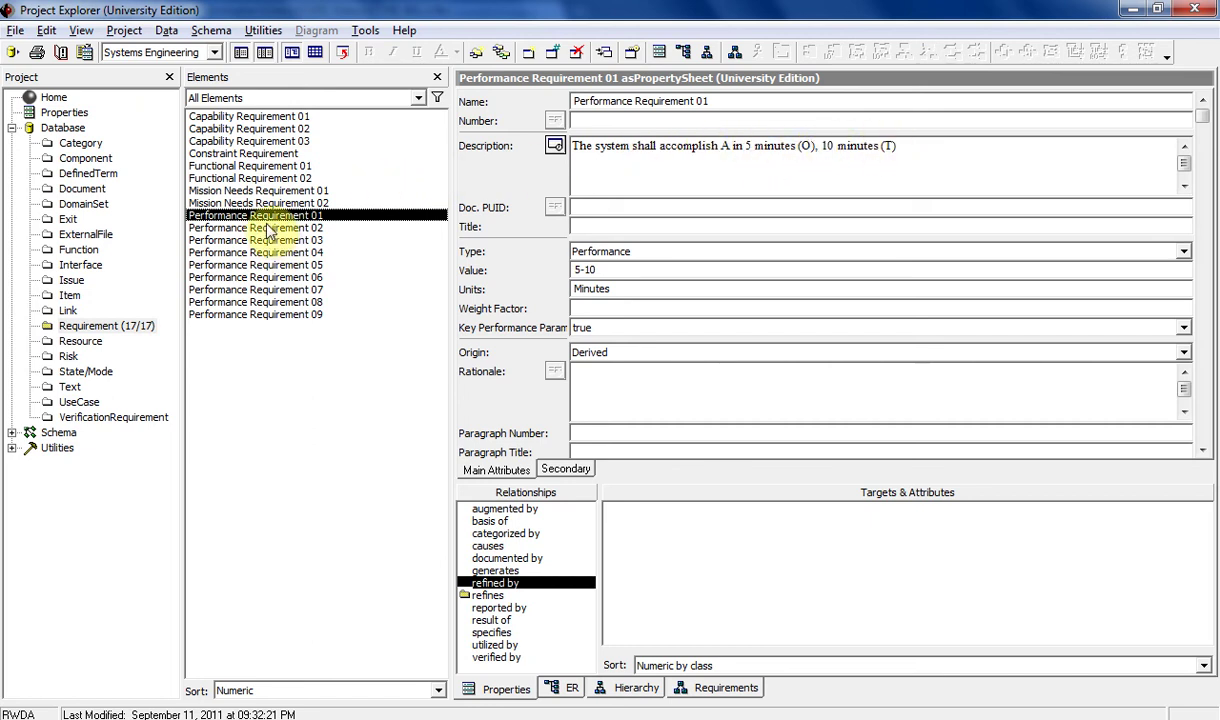
- Set Performance Requirement 01's refined-by targets to Functional Requirements 01 and 02, excluding Constraint Requirement
{"action": "double_click", "coordinate": [500, 584]}
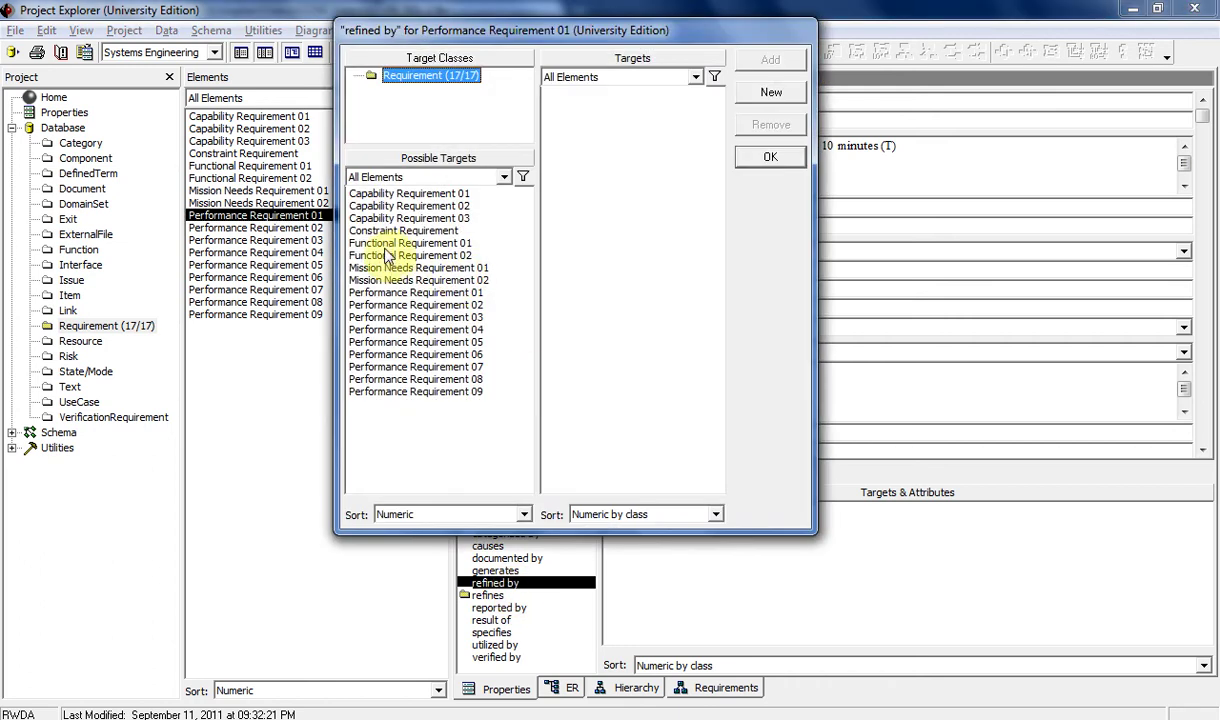
{"action": "left_click", "coordinate": [370, 232]}
{"action": "double_click", "coordinate": [388, 255]}
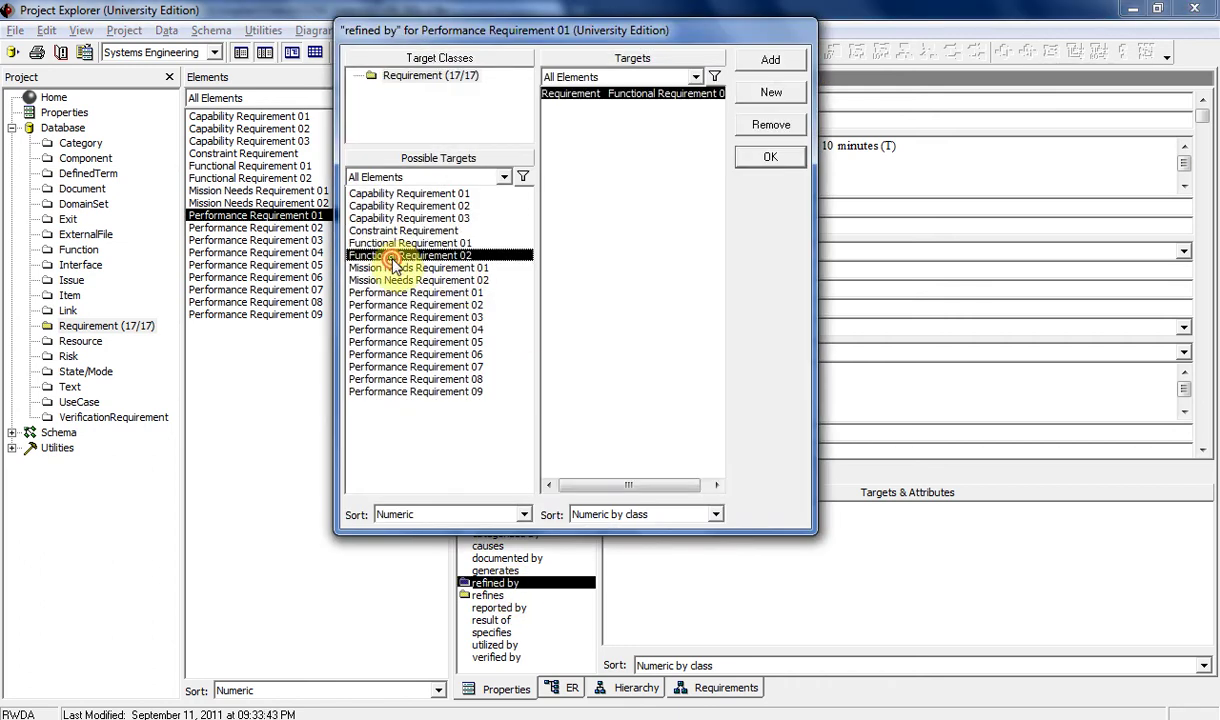
{"action": "double_click", "coordinate": [401, 233]}
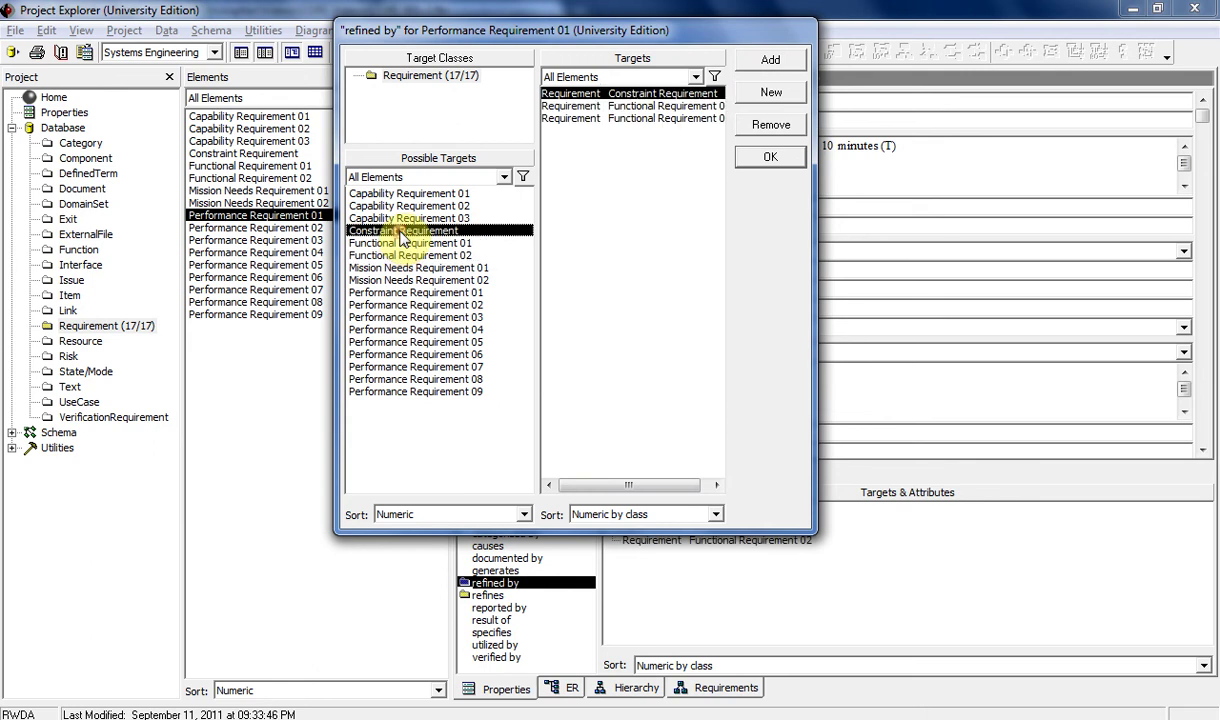
{"action": "double_click", "coordinate": [575, 93]}
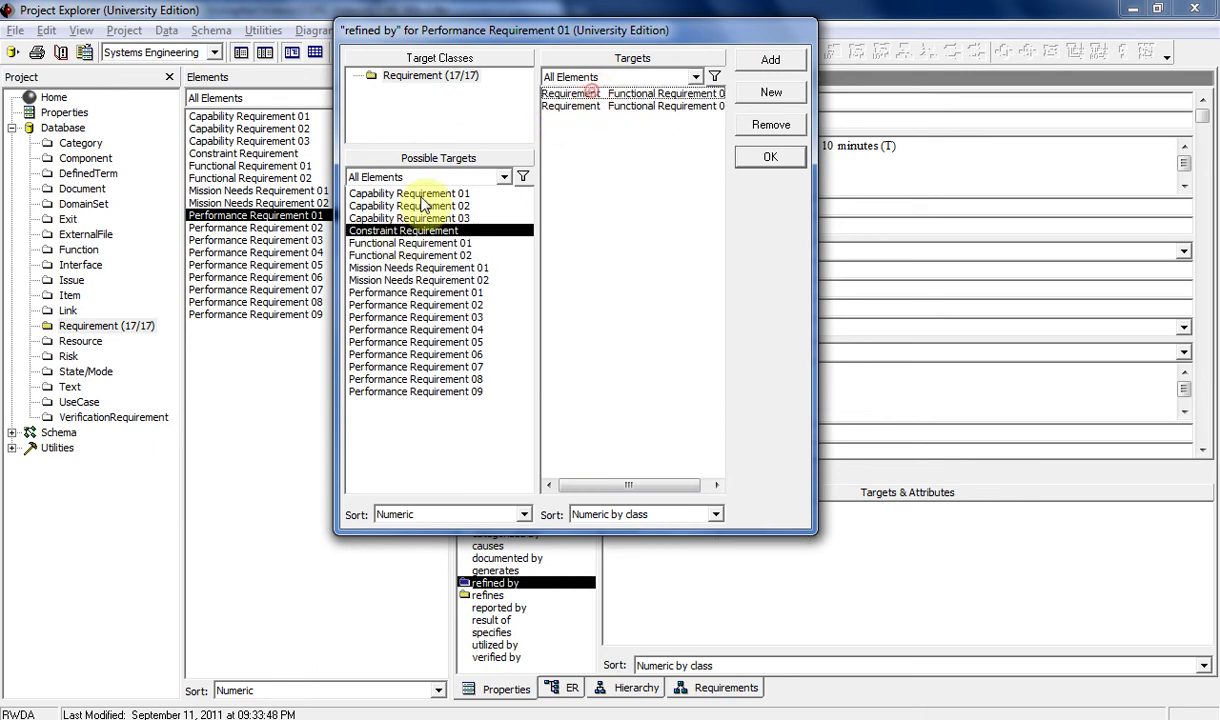
{"action": "left_click", "coordinate": [770, 155]}
{"action": "left_click", "coordinate": [240, 153]}
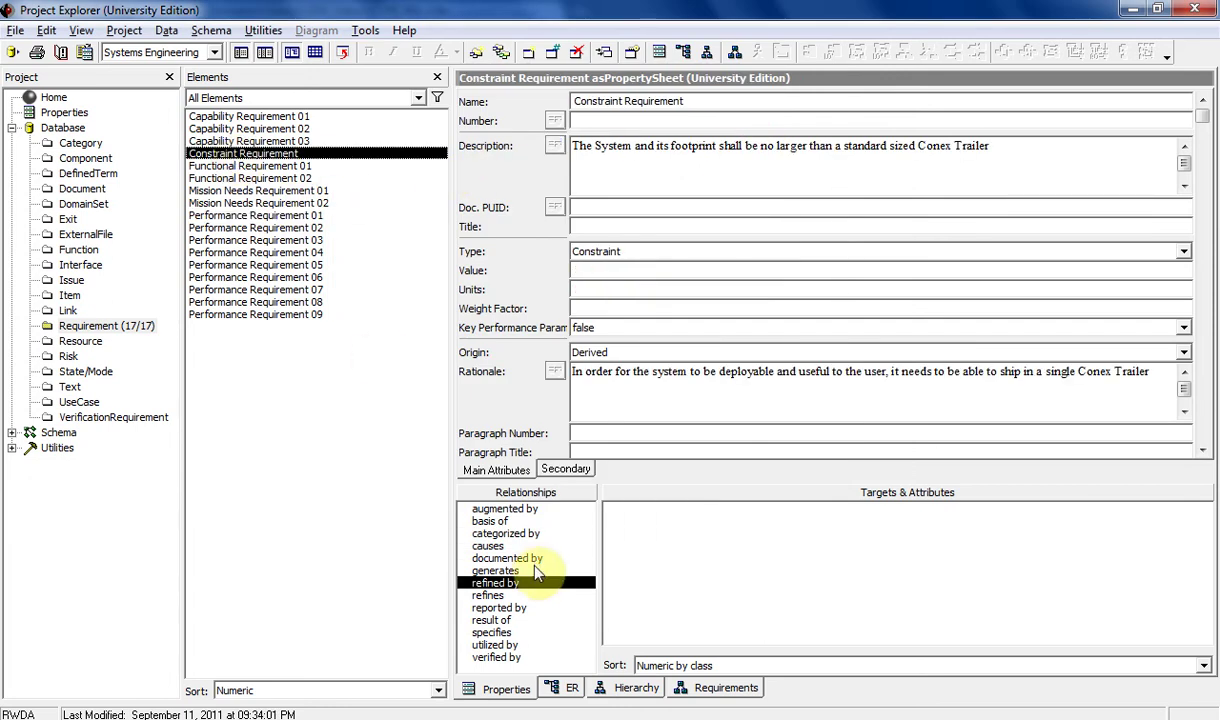
- Add Mission Needs Requirements 01 and 02 as Constraint Requirement's refines targets
{"action": "double_click", "coordinate": [490, 596]}
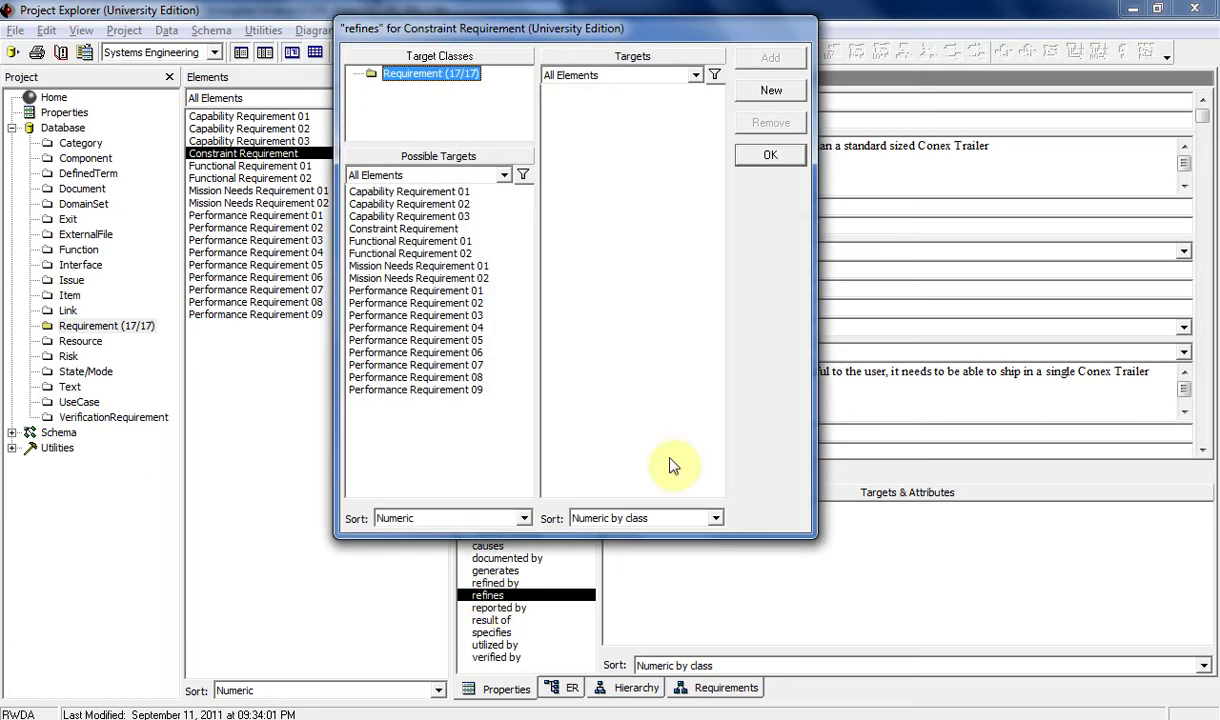
{"action": "left_click_drag", "start_coordinate": [446, 33], "coordinate": [516, 75]}
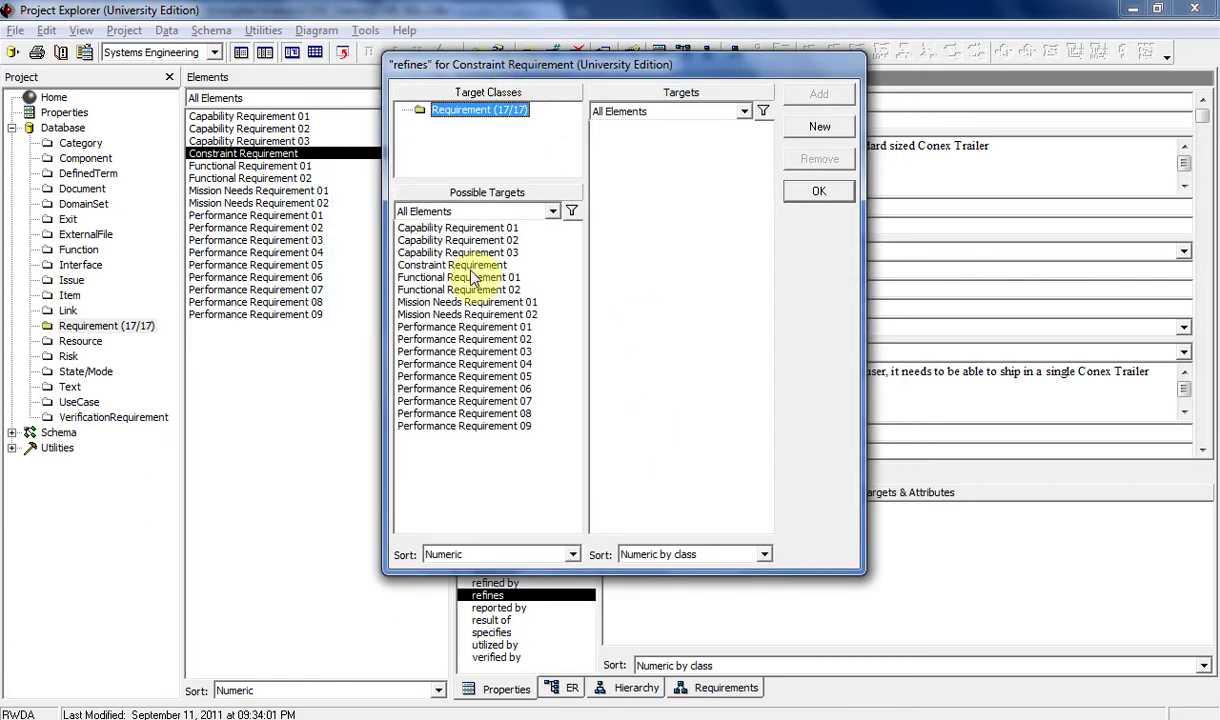
{"action": "double_click", "coordinate": [449, 302]}
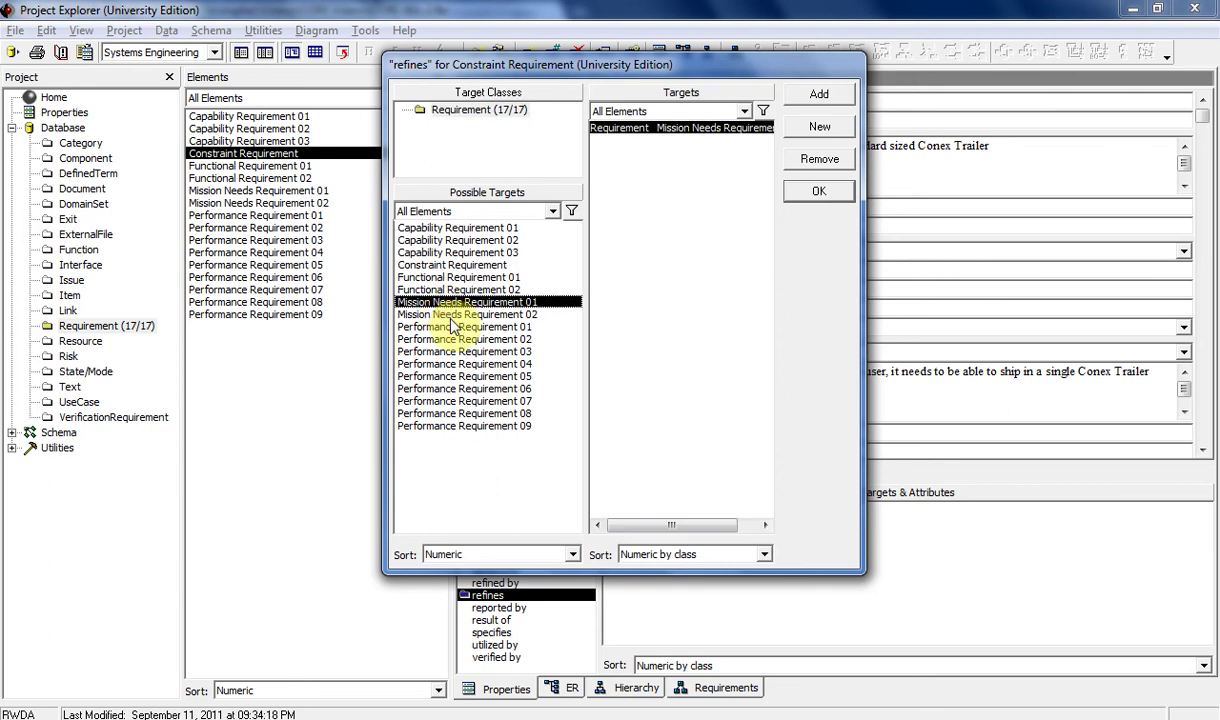
{"action": "double_click", "coordinate": [454, 314]}
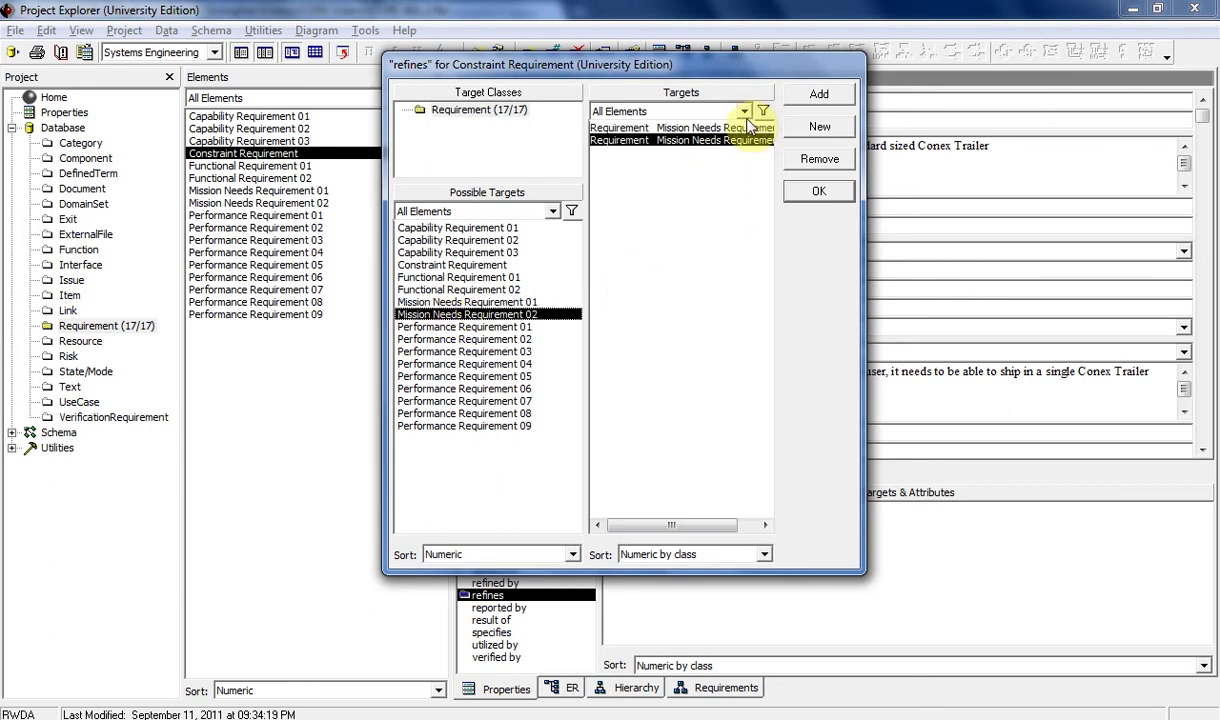
{"action": "left_click", "coordinate": [819, 193]}
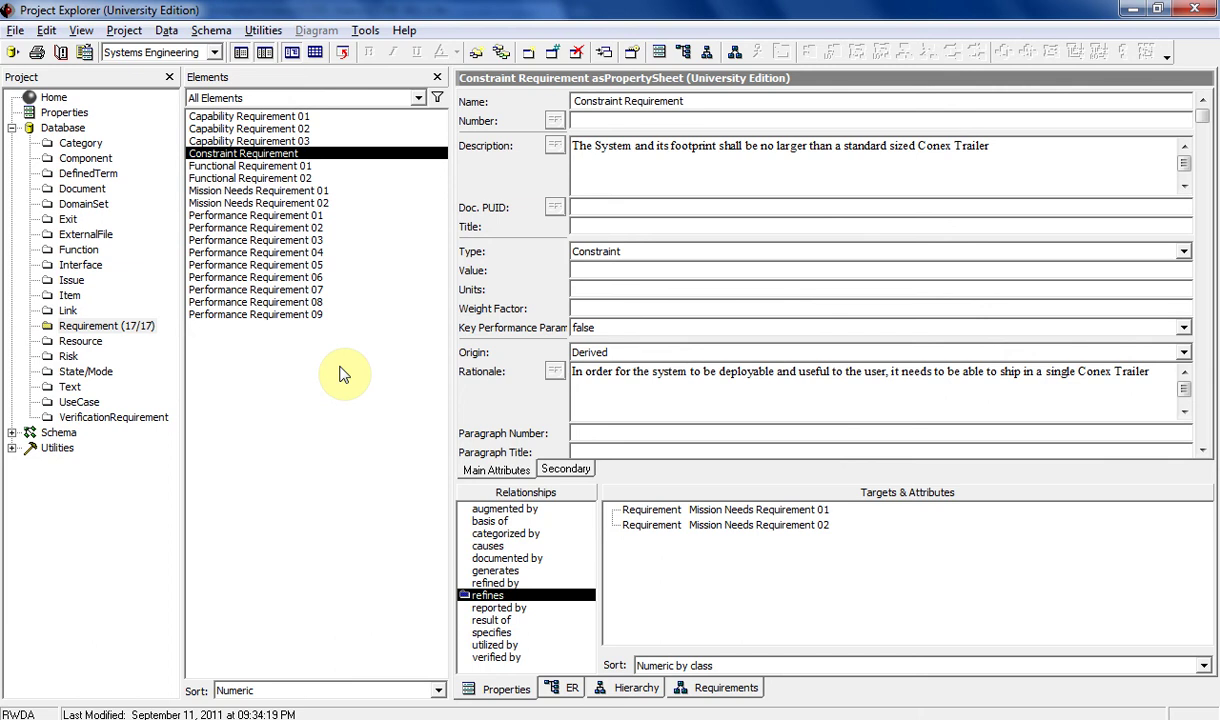
- Set Mission Needs Requirement 01's Number to REQ.1
{"action": "left_click", "coordinate": [267, 192]}
{"action": "left_click", "coordinate": [618, 119]}
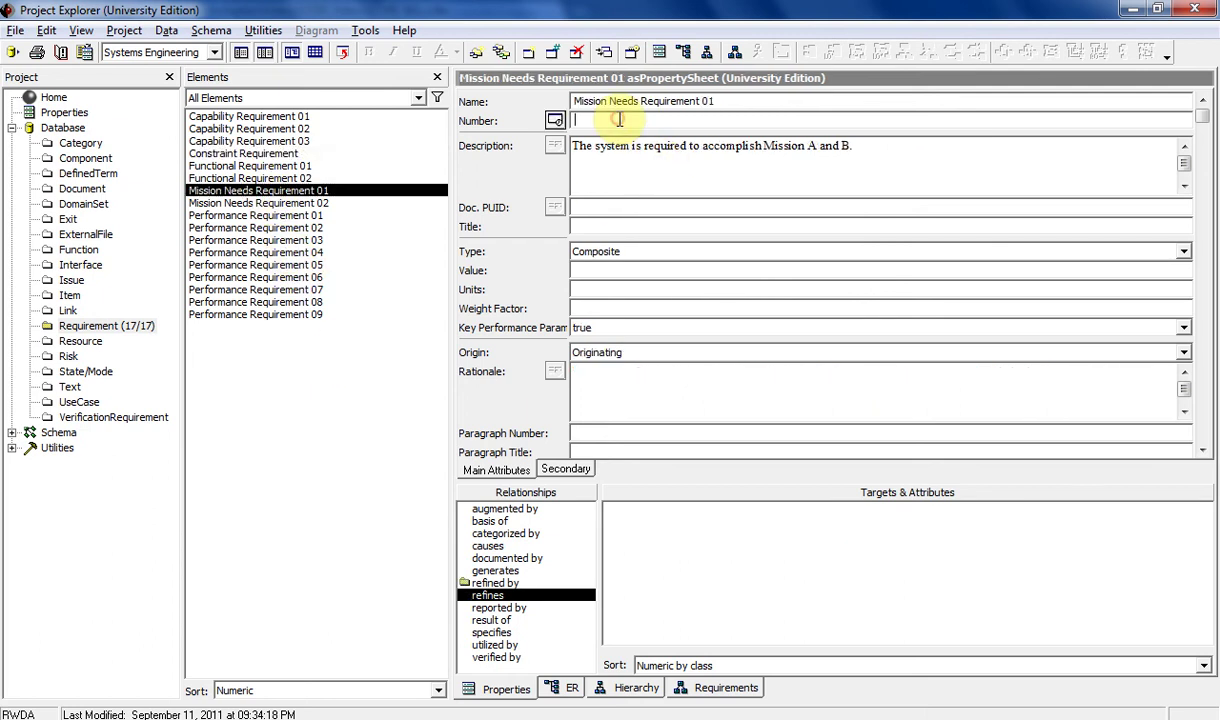
{"action": "type", "text": "RE"}
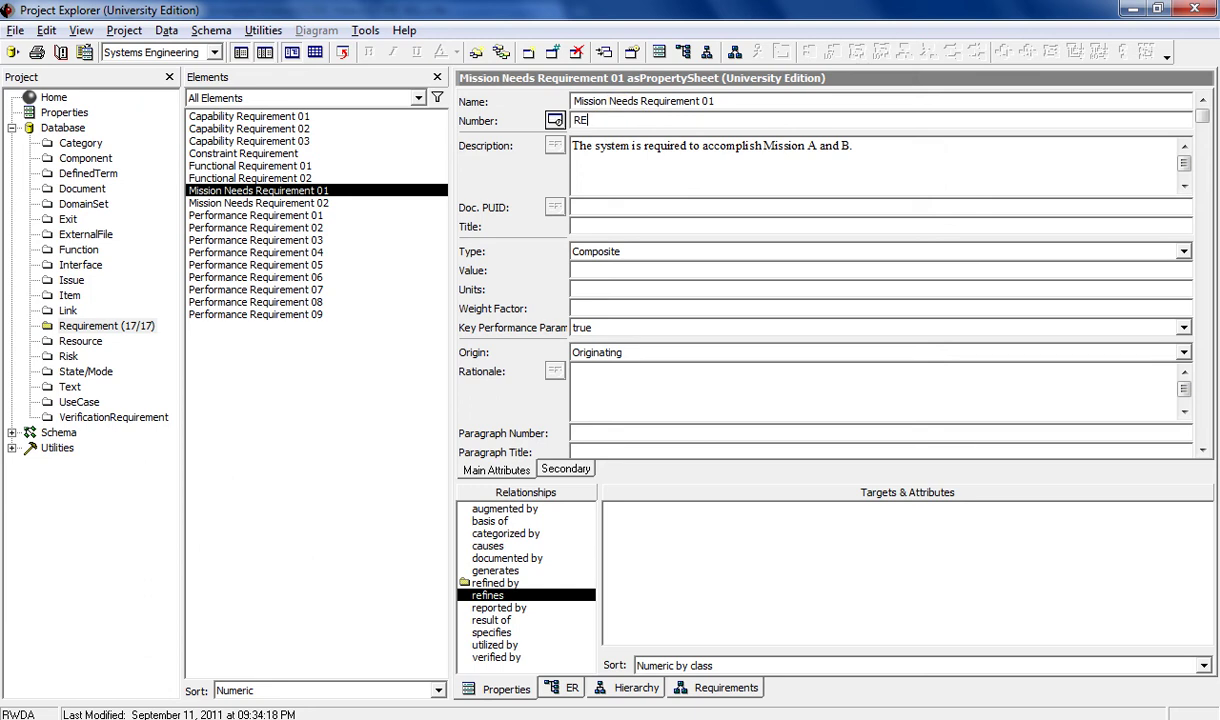
{"action": "key", "text": "Tab"}
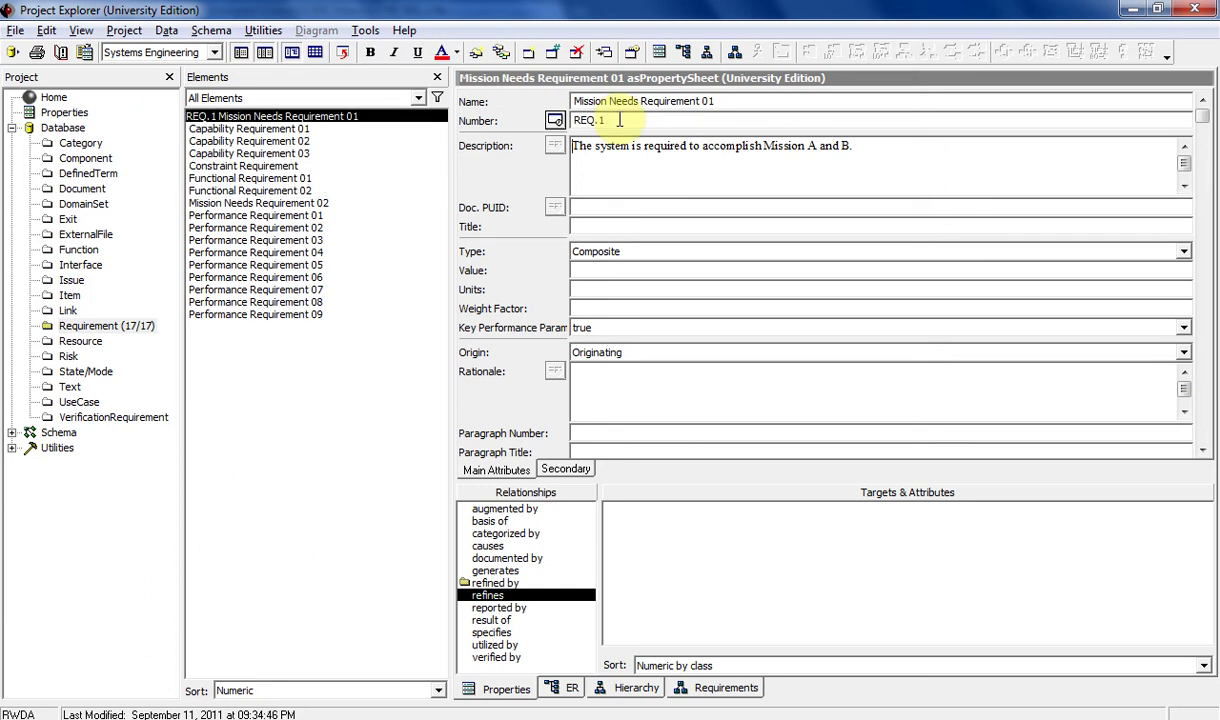
- Set Mission Needs Requirement 02's Number to REQ.2
{"action": "left_click", "coordinate": [262, 203]}
{"action": "left_click", "coordinate": [612, 118]}
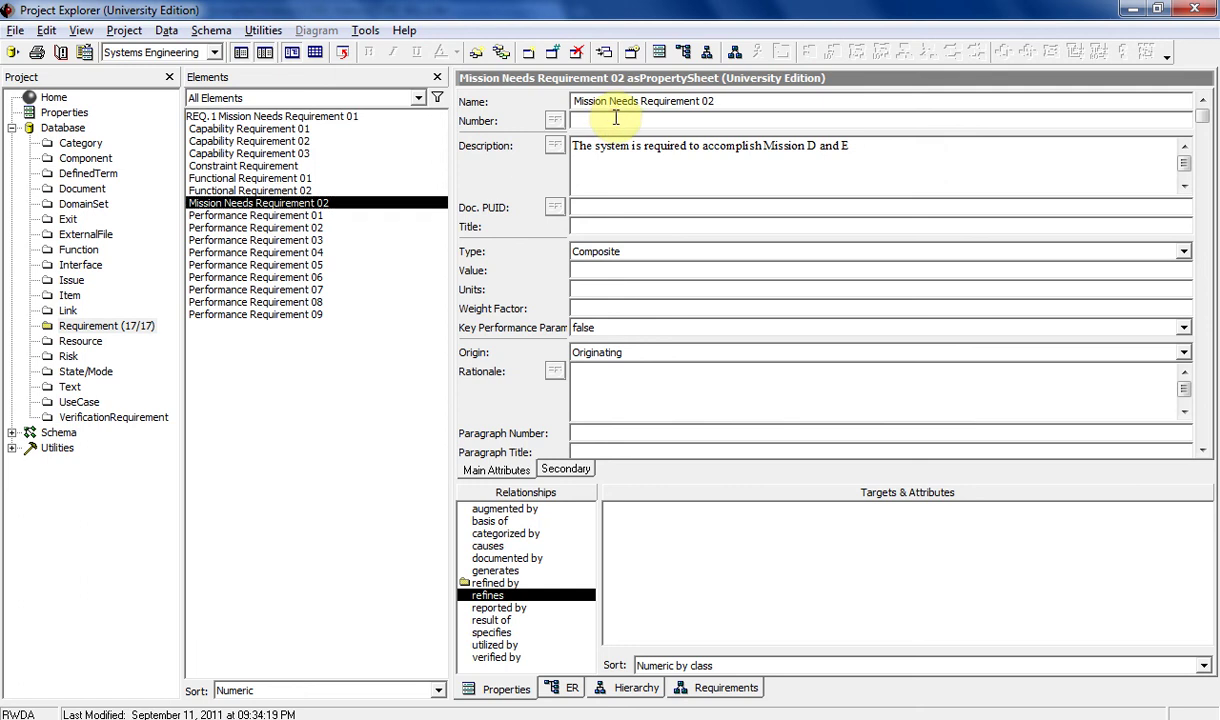
{"action": "type", "text": "REQ.2"}
{"action": "left_click", "coordinate": [616, 118]}
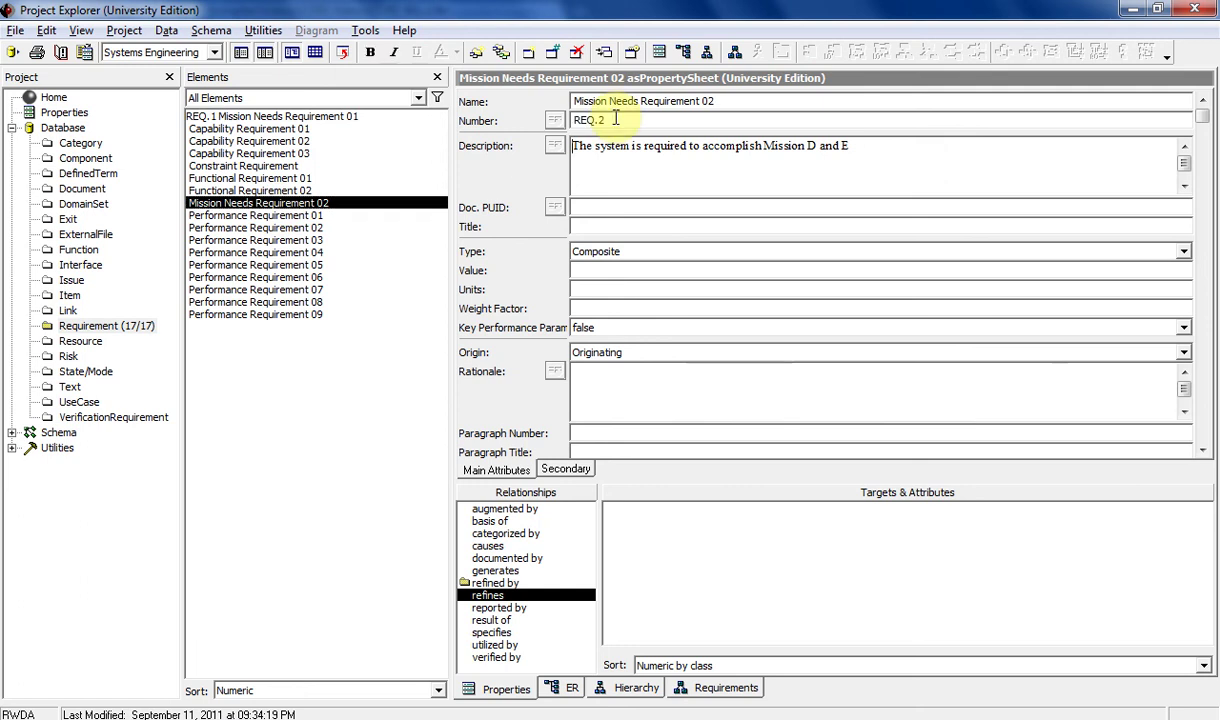
{"action": "left_click", "coordinate": [315, 117]}
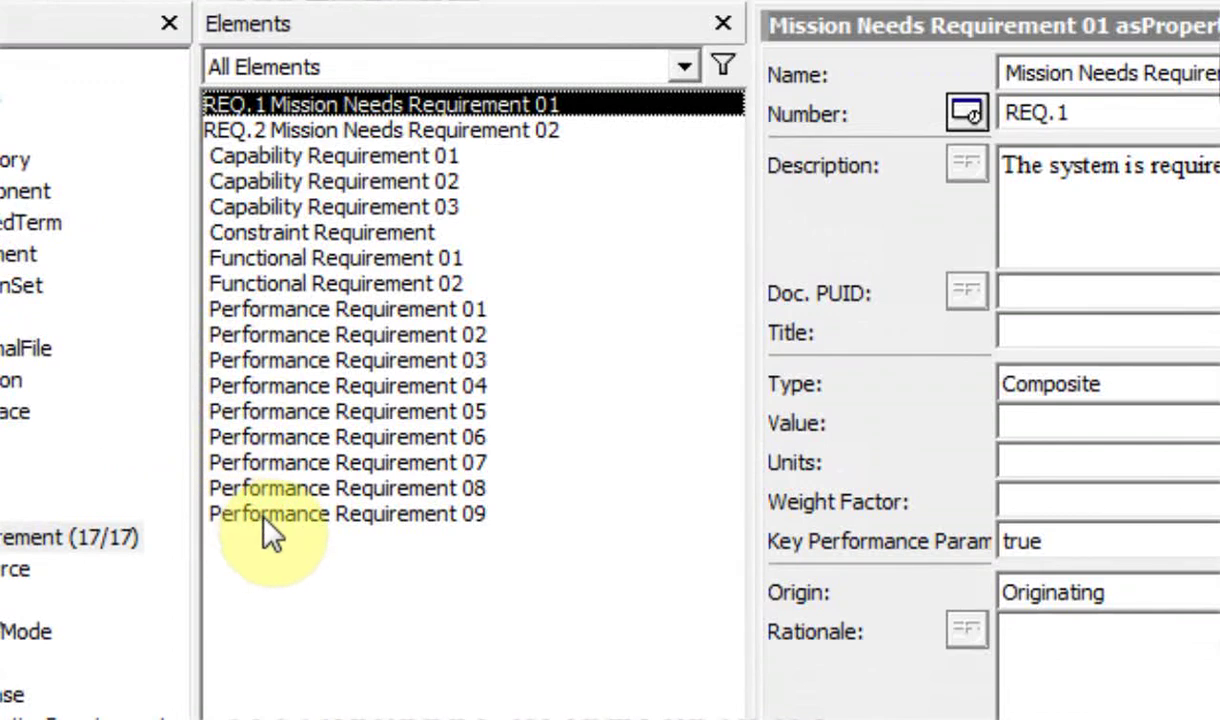
- Apply Renumber Element to REQ.1 with start REQ.1 and Numeric by class
{"action": "right_click", "coordinate": [294, 111]}
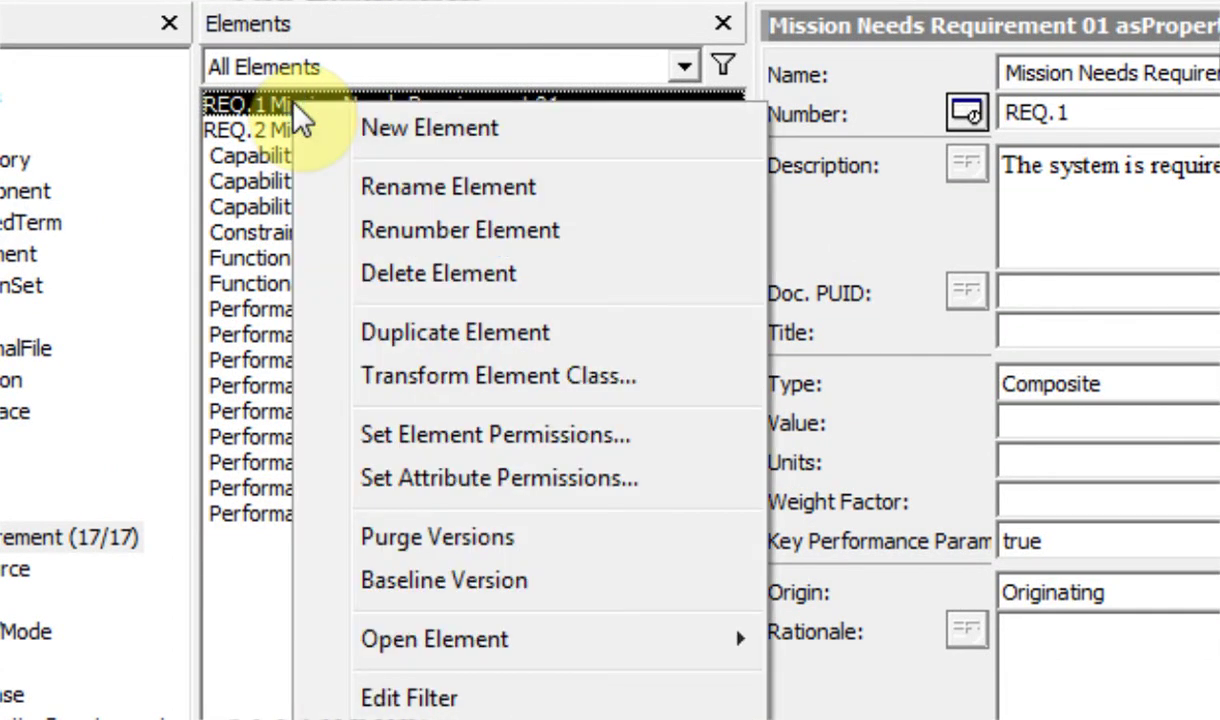
{"action": "left_click", "coordinate": [280, 106]}
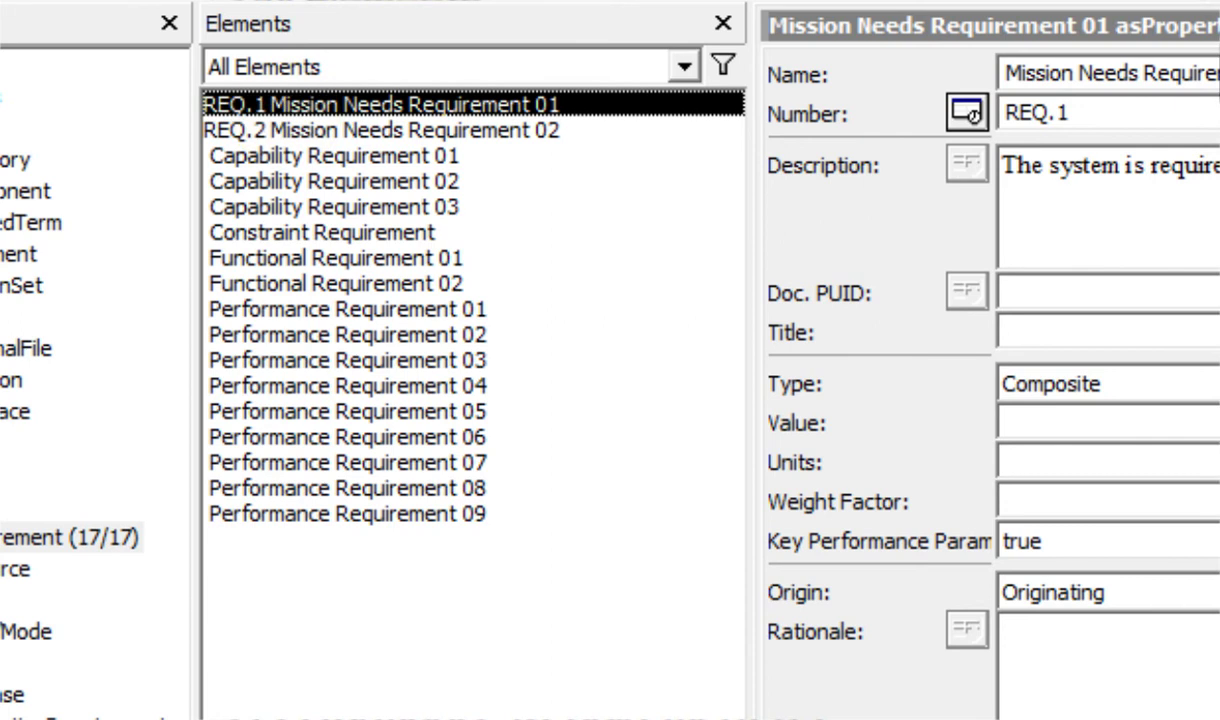
{"action": "right_click", "coordinate": [364, 109]}
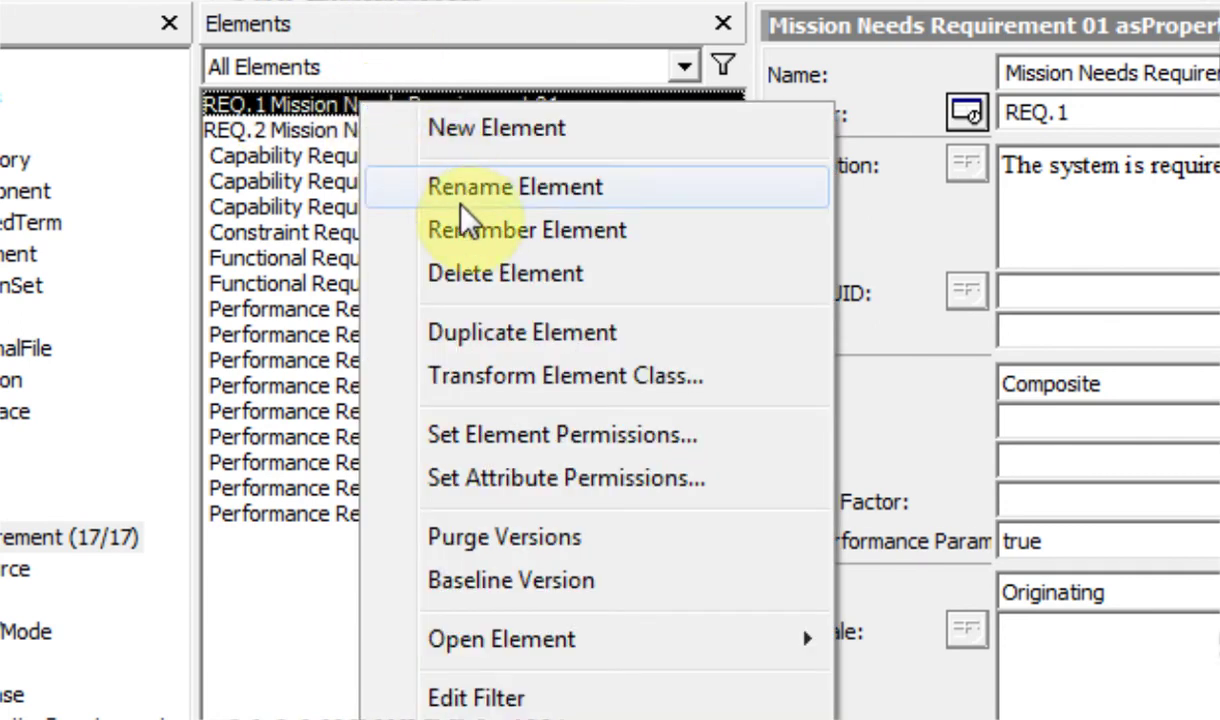
{"action": "left_click", "coordinate": [463, 237]}
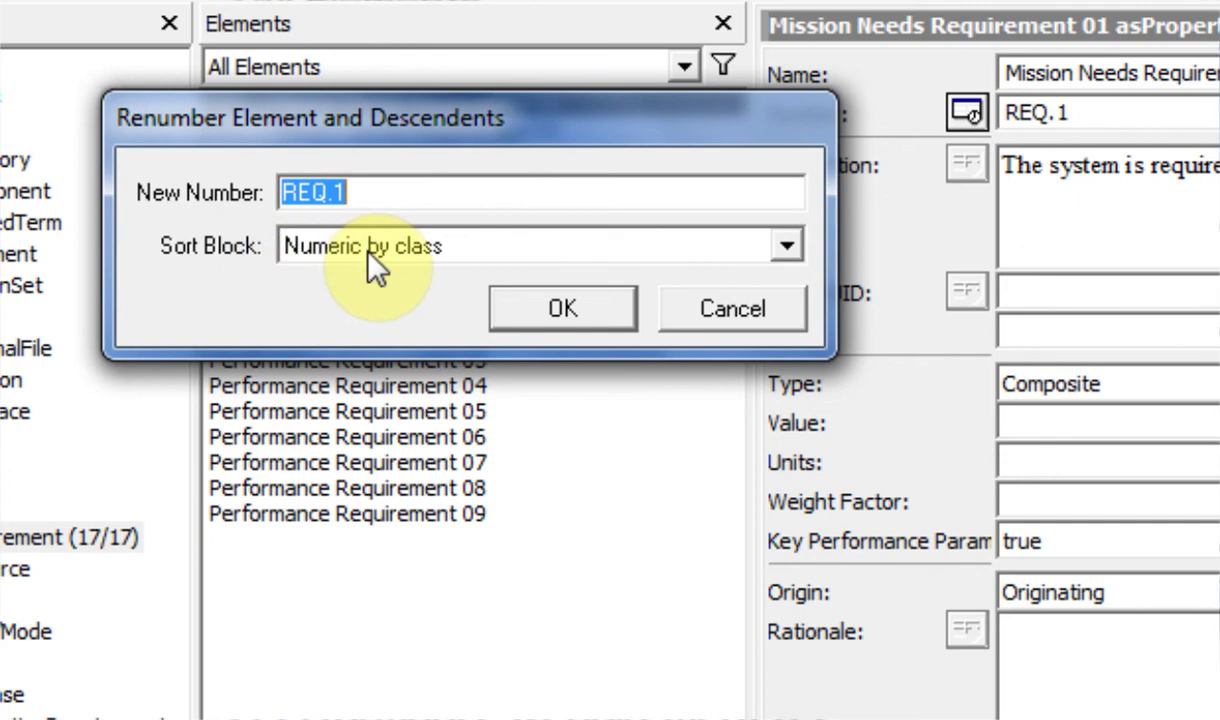
{"action": "left_click", "coordinate": [562, 310]}
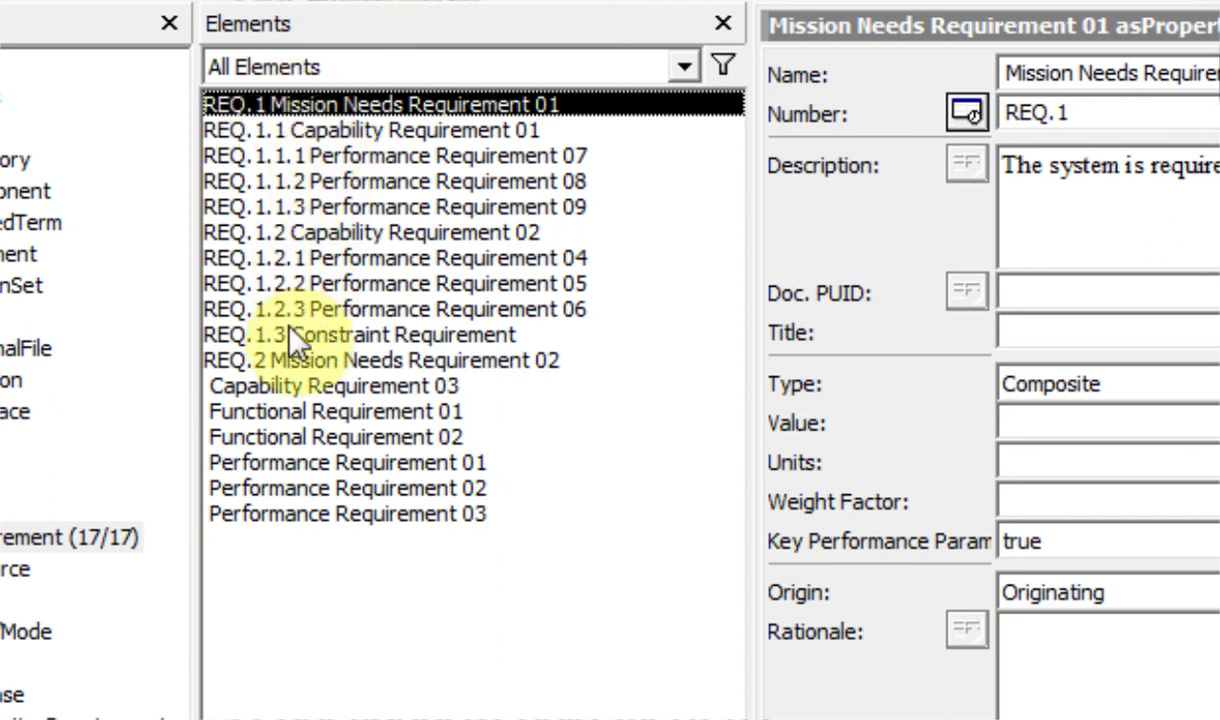
{"action": "left_click", "coordinate": [296, 362]}
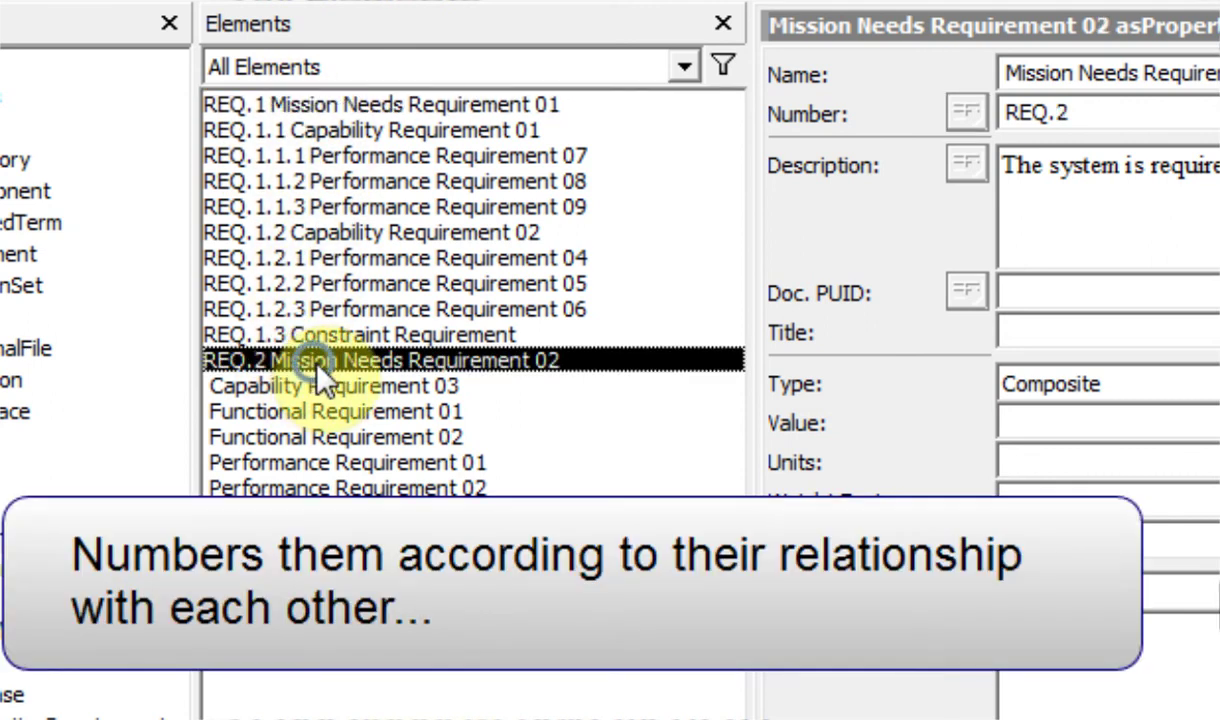
- Apply Renumber Element to REQ.2 and its descendants, leaving its name unchanged
{"action": "right_click", "coordinate": [316, 368]}
{"action": "left_click", "coordinate": [446, 457]}
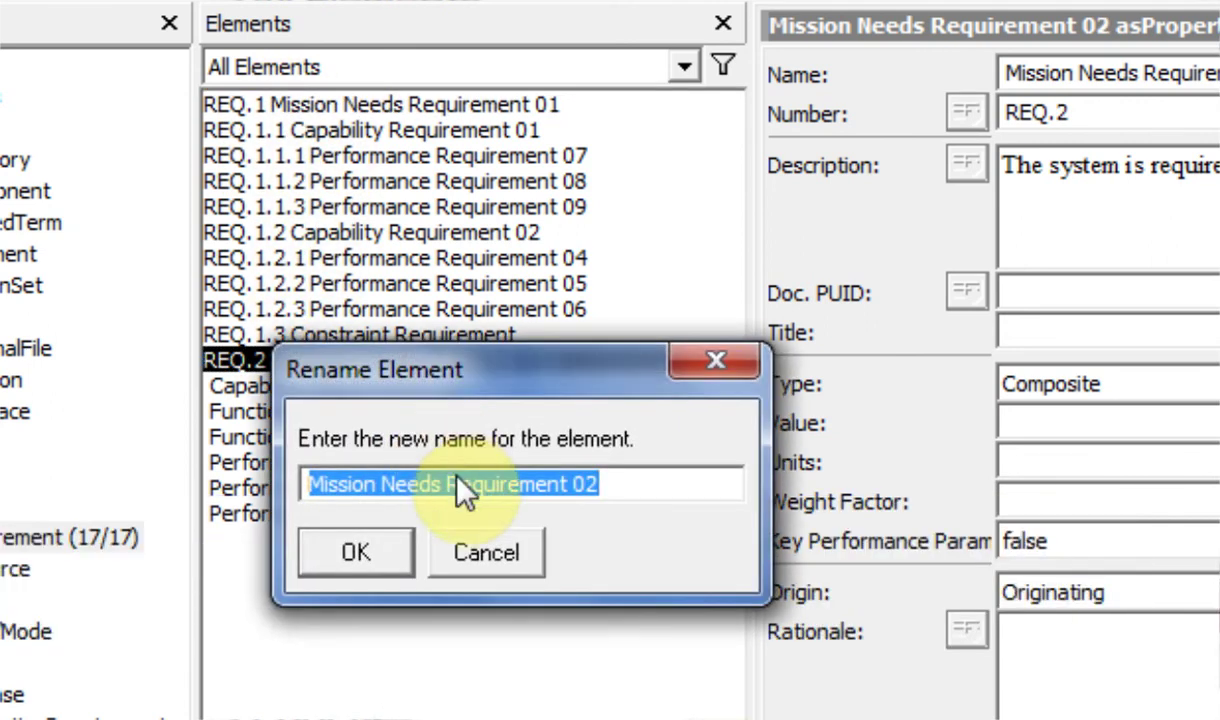
{"action": "left_click", "coordinate": [345, 568]}
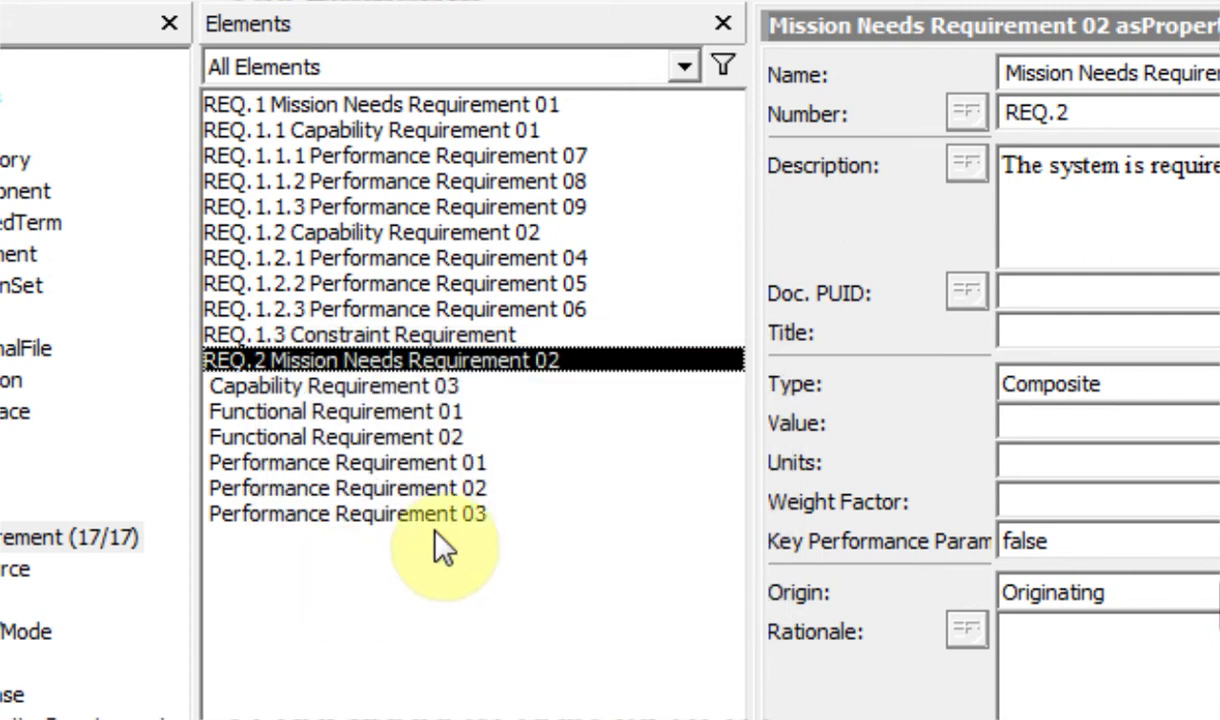
{"action": "right_click", "coordinate": [381, 361]}
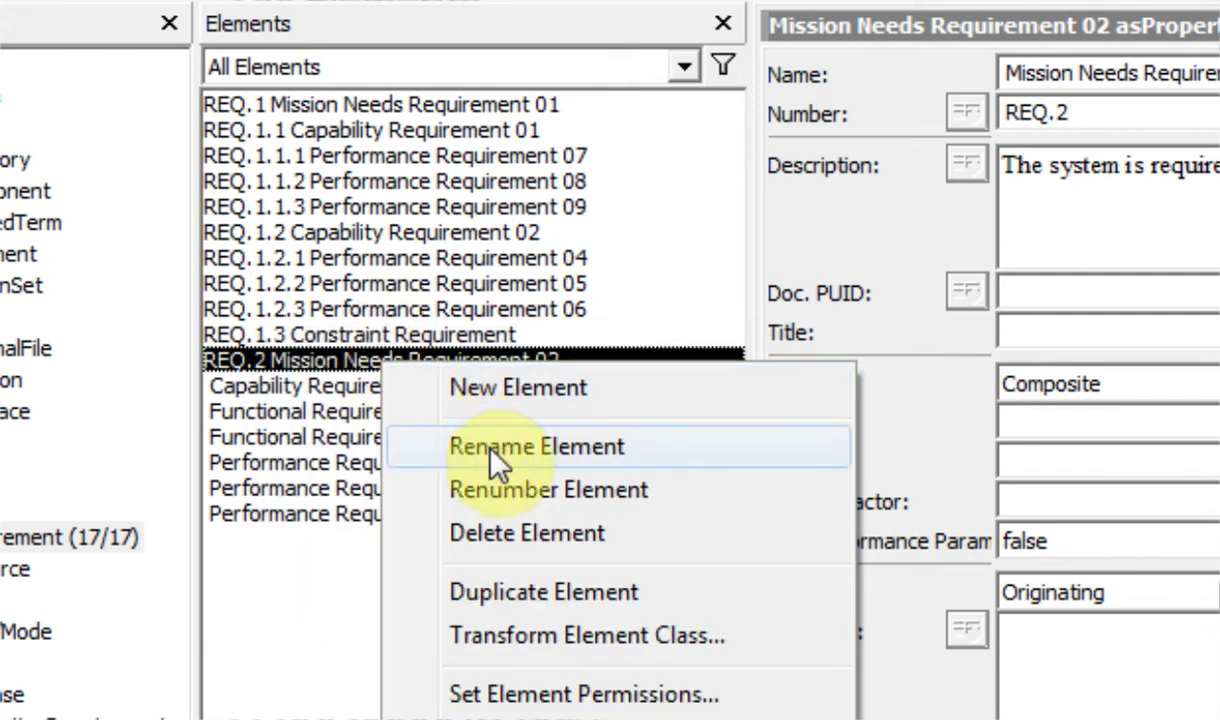
{"action": "left_click", "coordinate": [508, 500]}
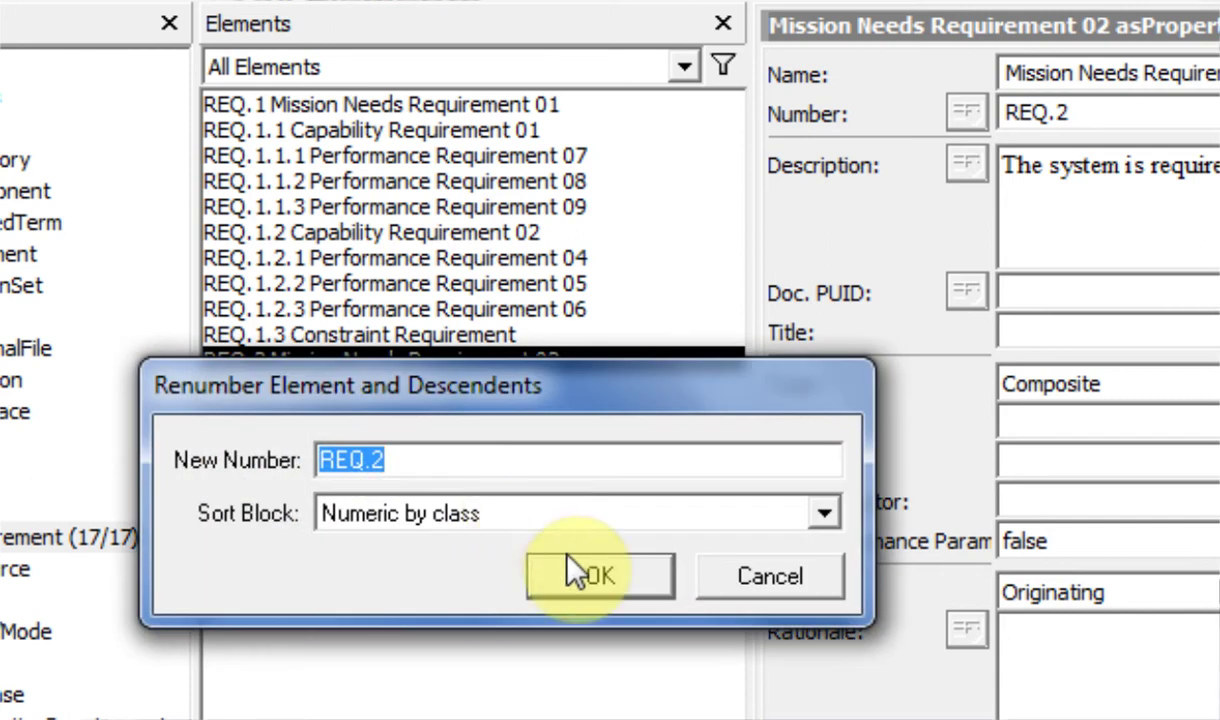
{"action": "left_click", "coordinate": [589, 580]}
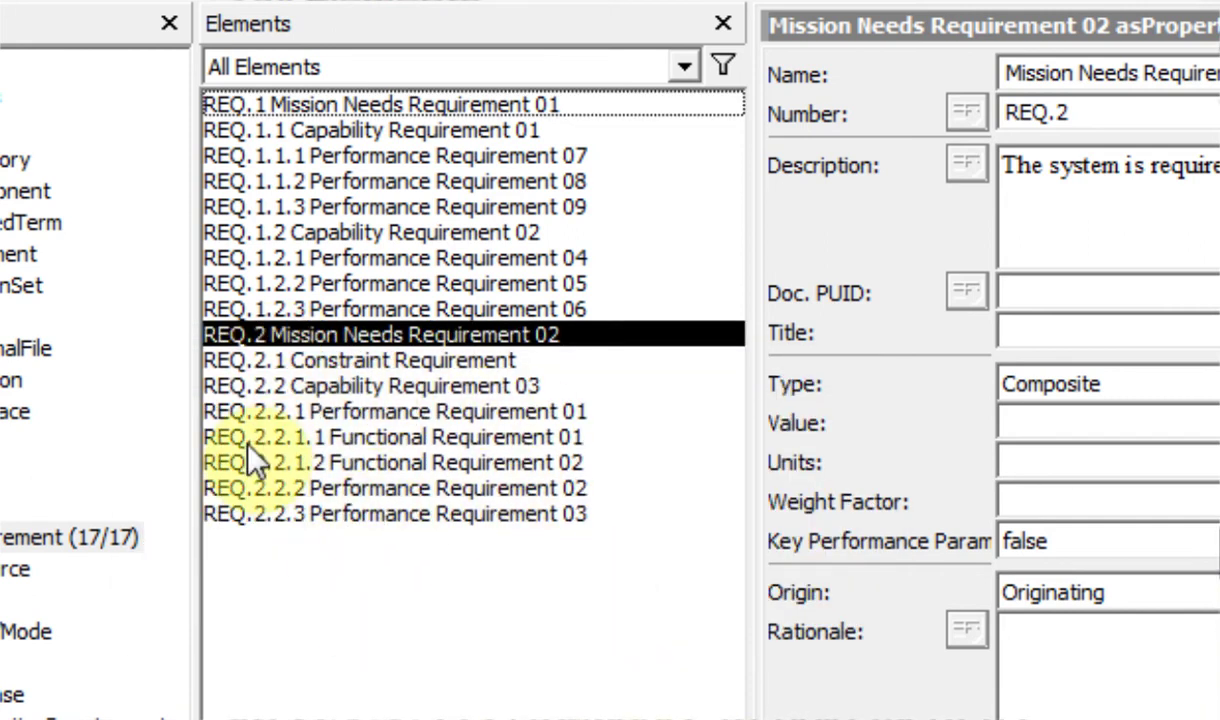
- Open the ER diagram for REQ.1 Mission Needs Requirement 01
{"action": "left_click", "coordinate": [302, 124]}
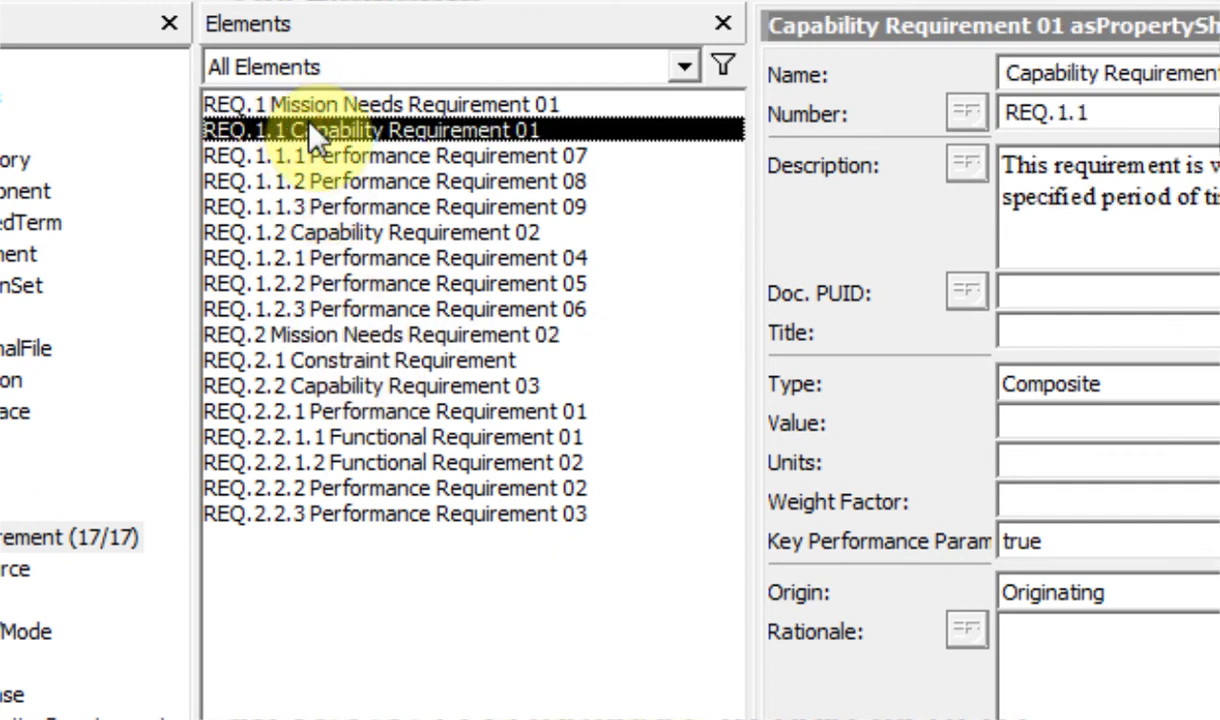
{"action": "left_click", "coordinate": [312, 104]}
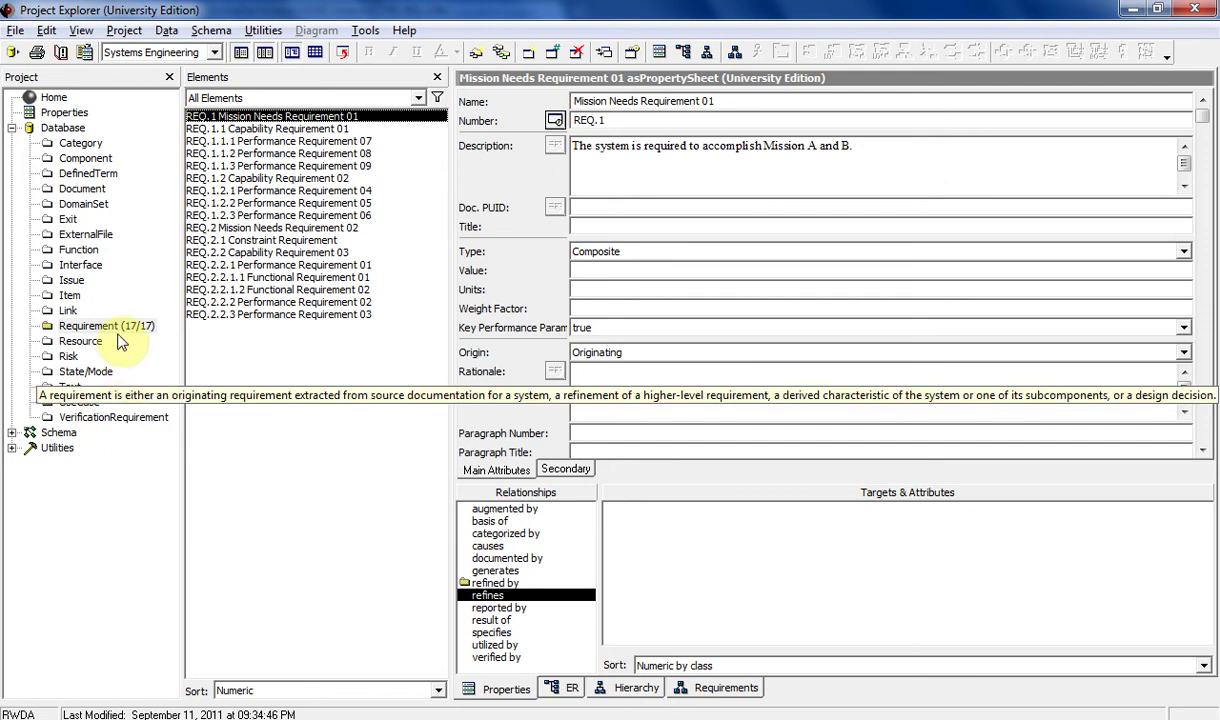
{"action": "left_click", "coordinate": [563, 689]}
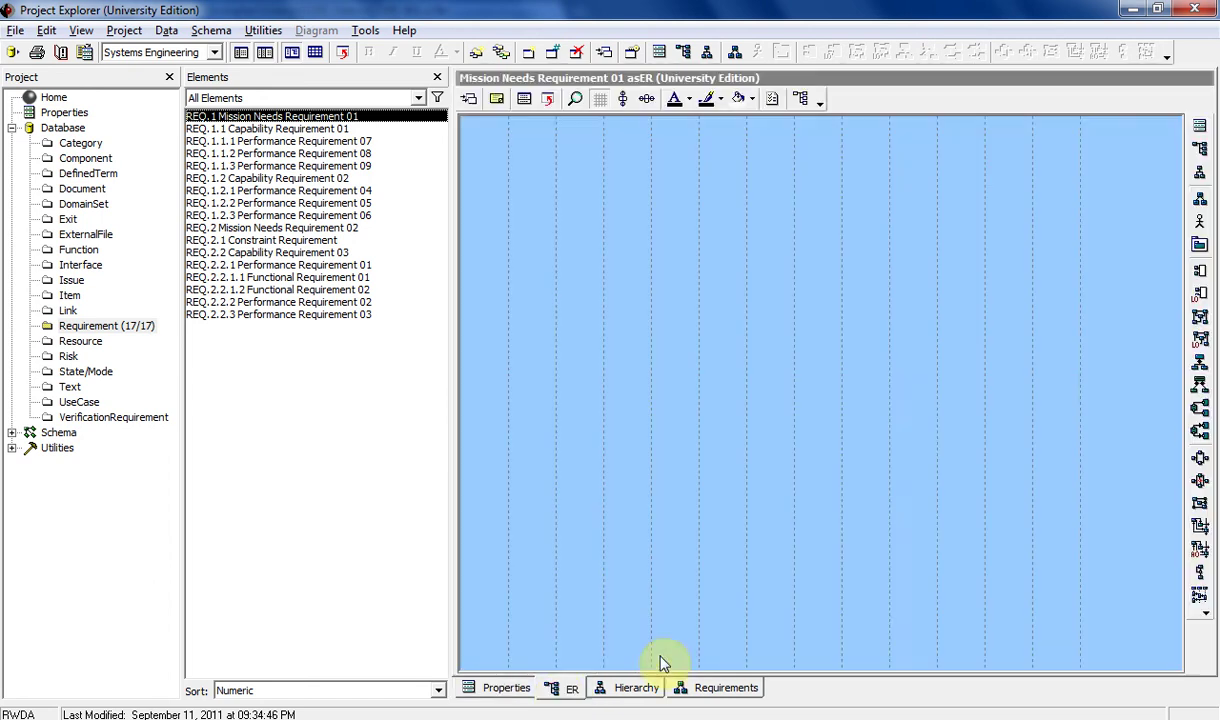